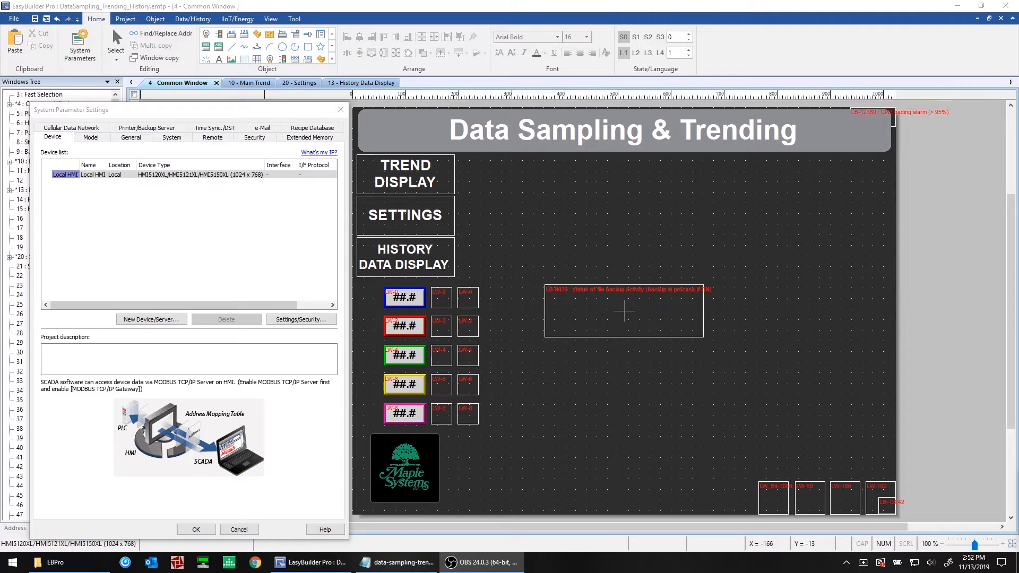
Review the device list in the system parameter settings and close them without changes.
click(137, 116)
drag(146, 107, 147, 77)
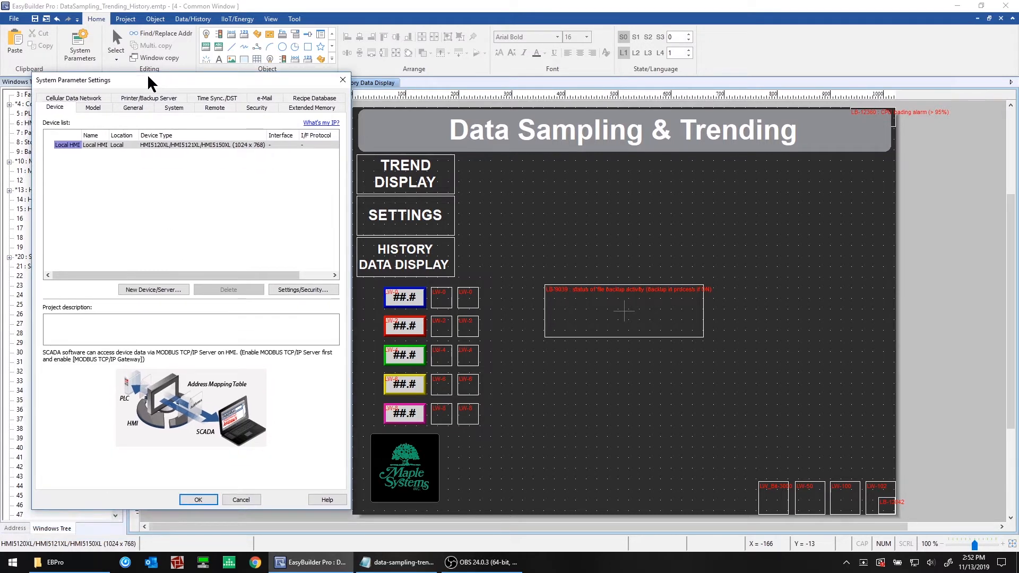
click(141, 157)
click(149, 148)
click(238, 499)
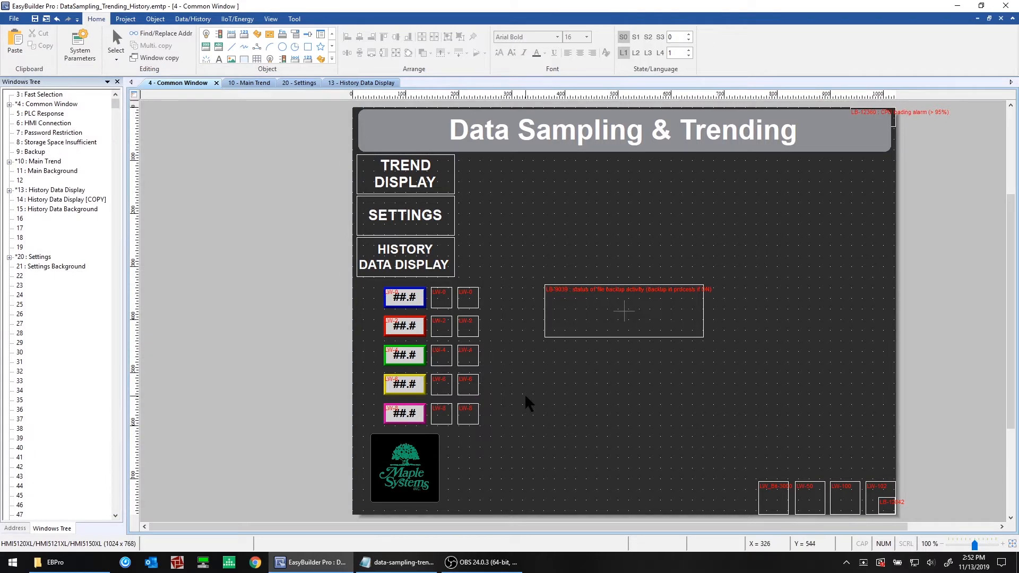
Open the project's list of data sampling objects.
click(198, 20)
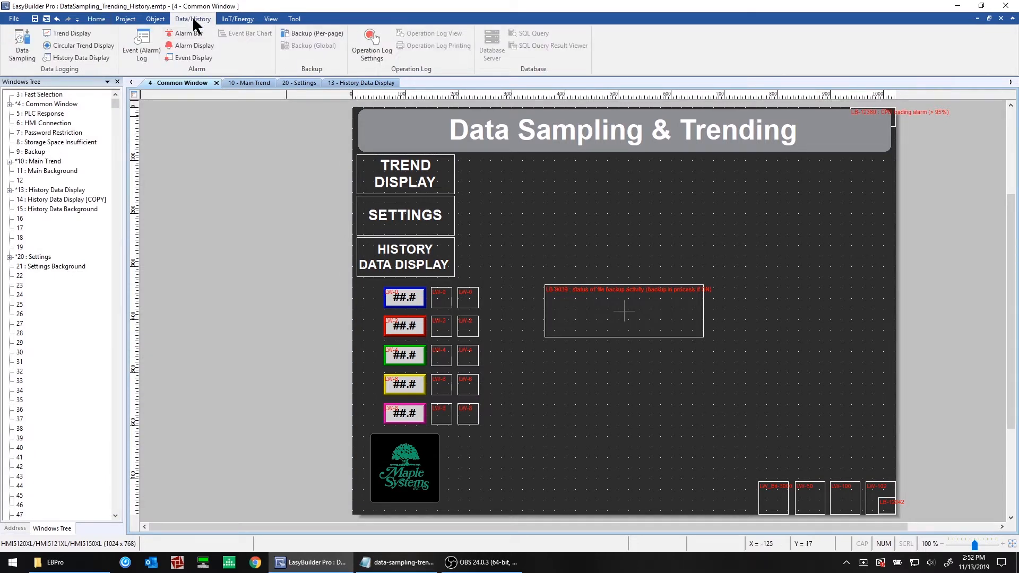
click(26, 42)
drag(529, 143, 289, 72)
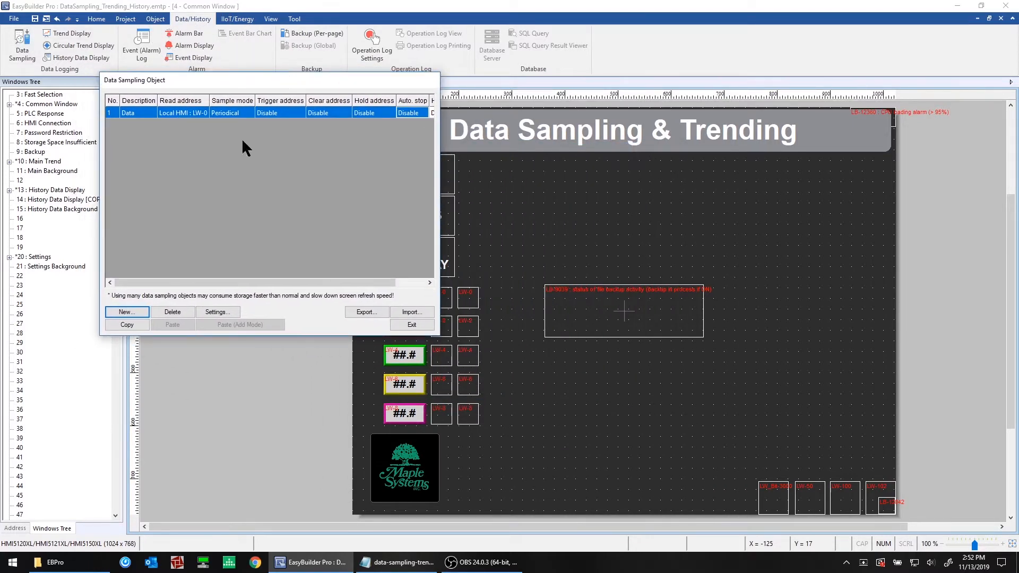
click(132, 311)
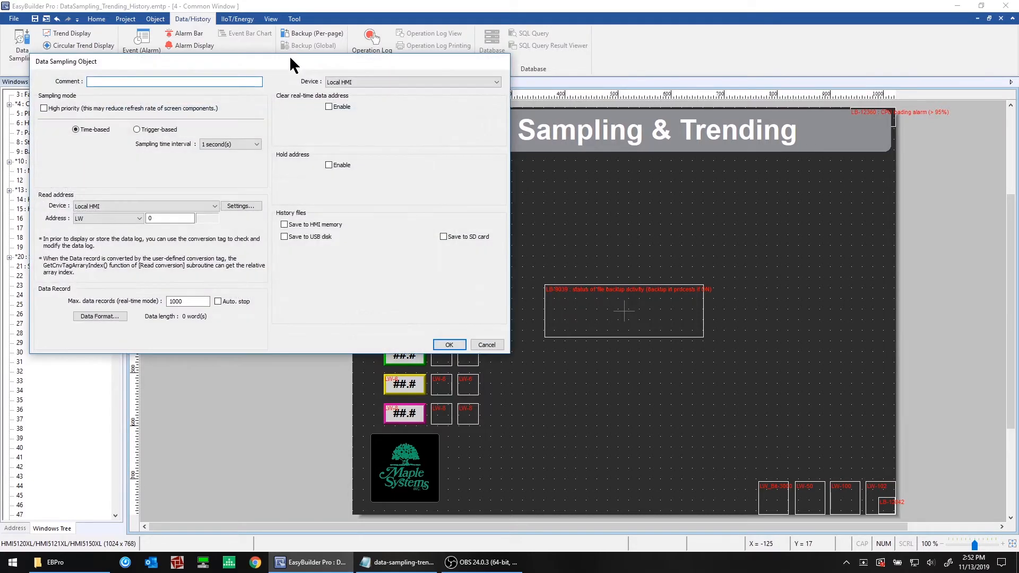
drag(289, 56, 445, 124)
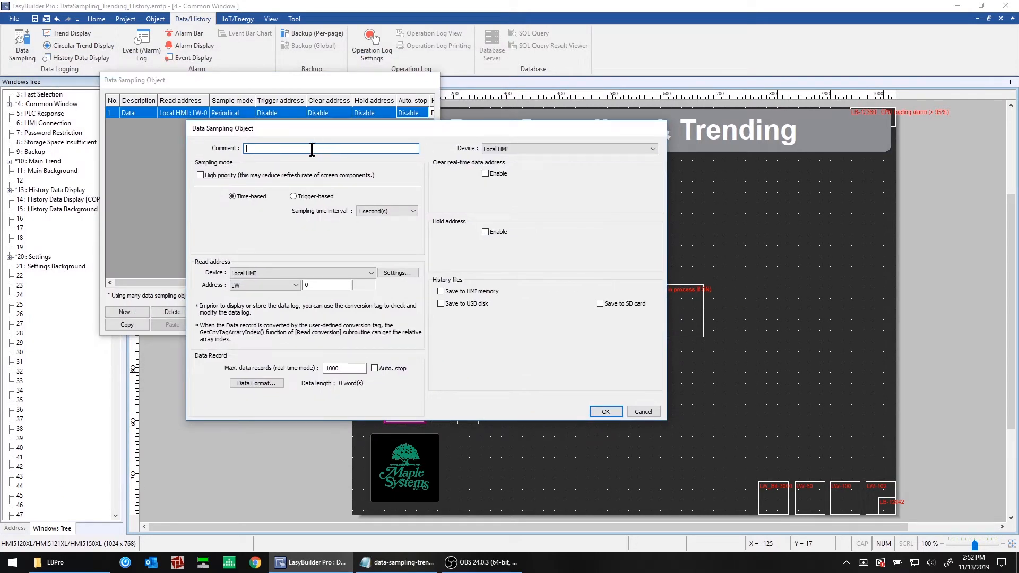
click(644, 412)
Open the settings of the existing Data sampling object and check its comment.
double_click(138, 111)
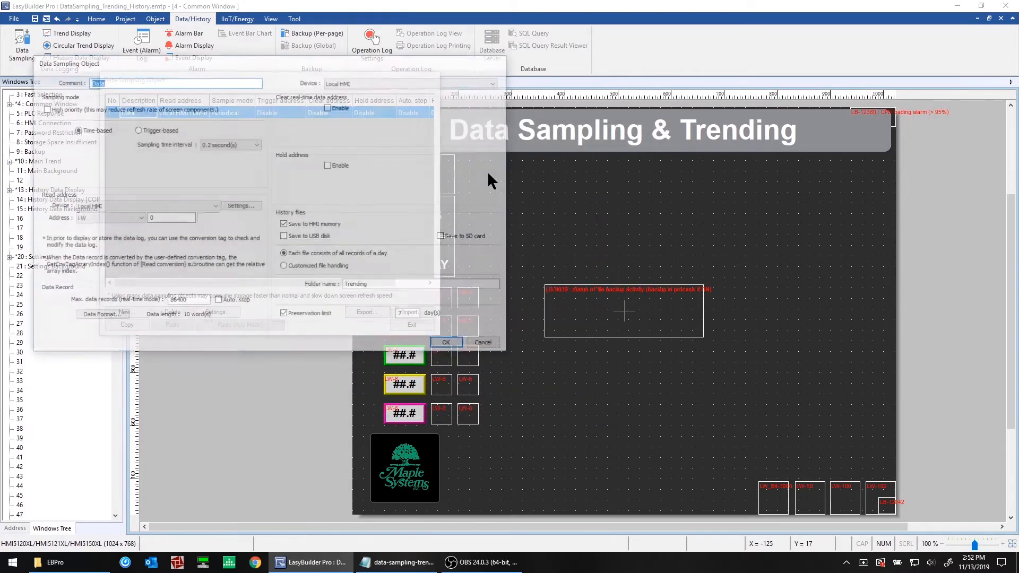
drag(392, 60, 444, 176)
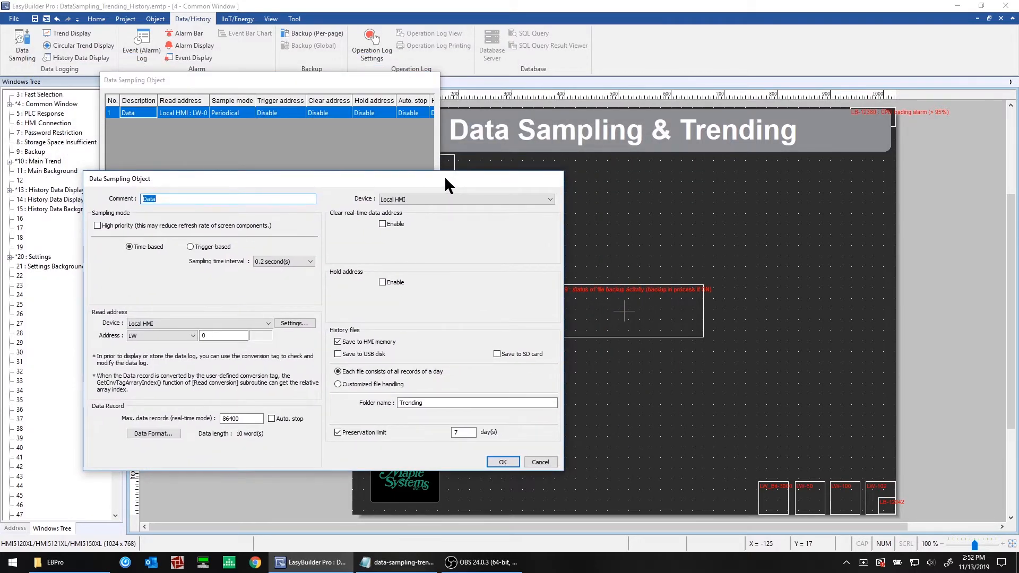
click(180, 198)
Try the trigger-based sampling mode with its trigger address, and return the object to time-based sampling.
click(212, 245)
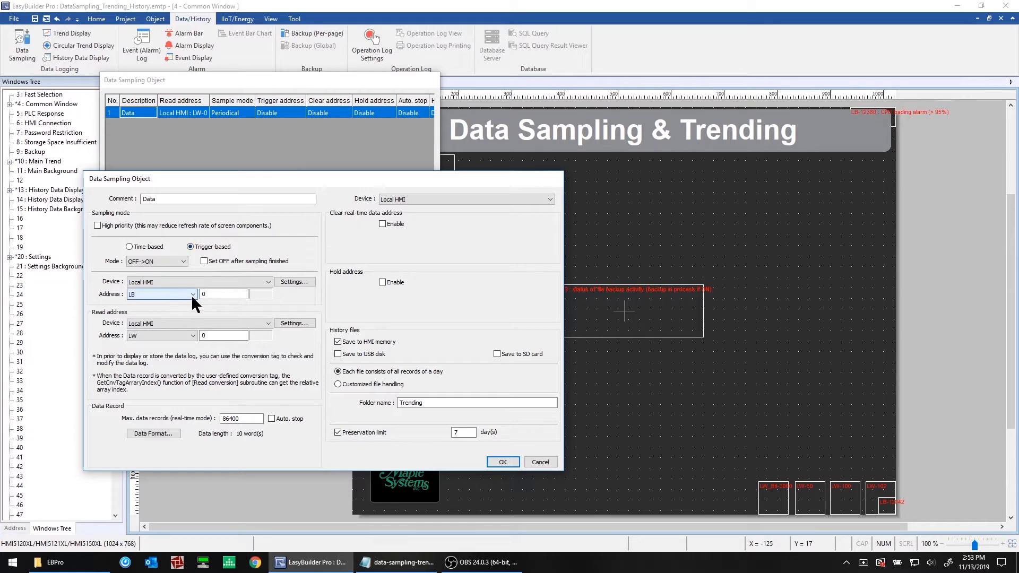
click(208, 293)
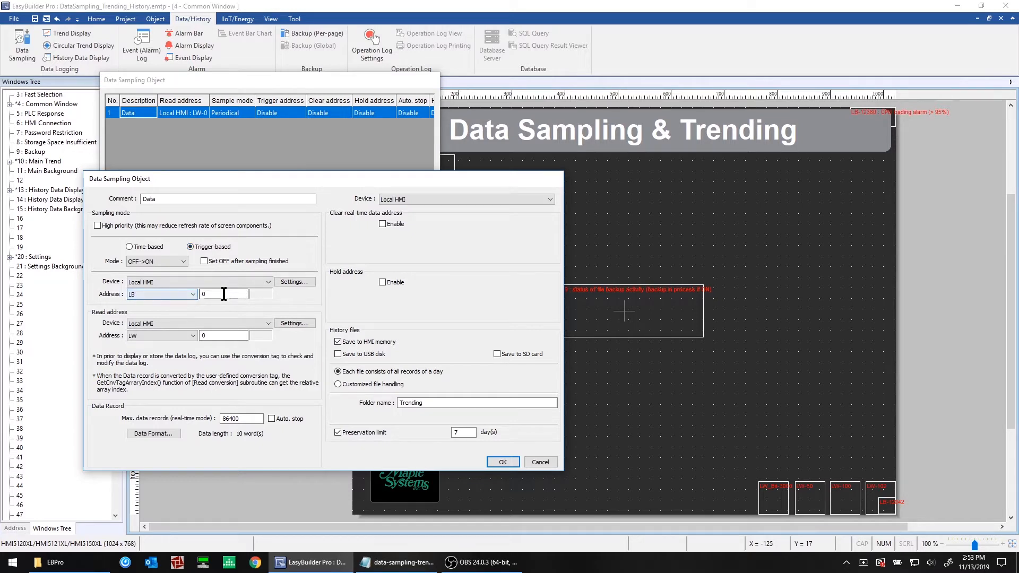
click(140, 246)
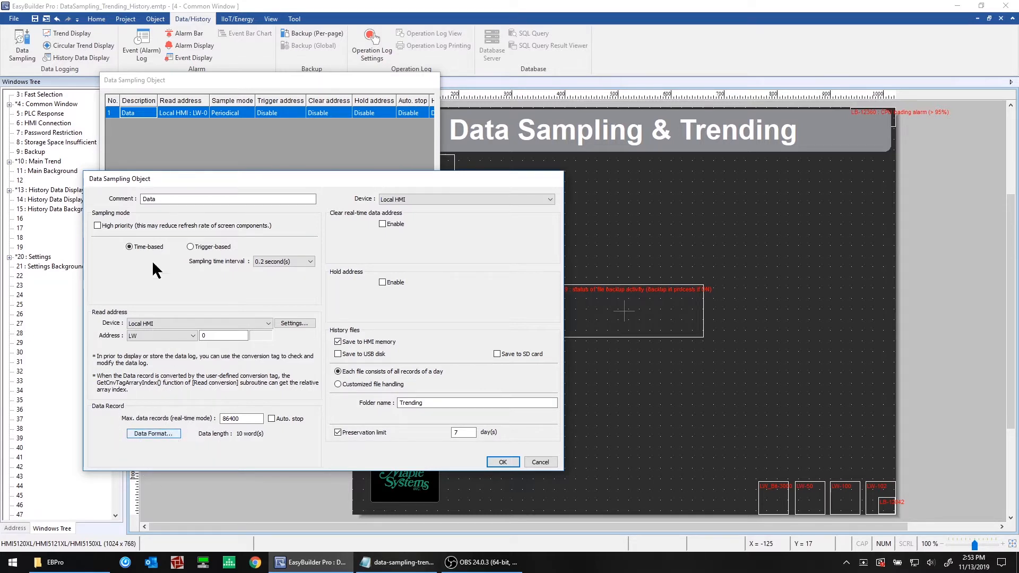
Check the sampling object's read address and open its data format list.
click(164, 336)
click(226, 334)
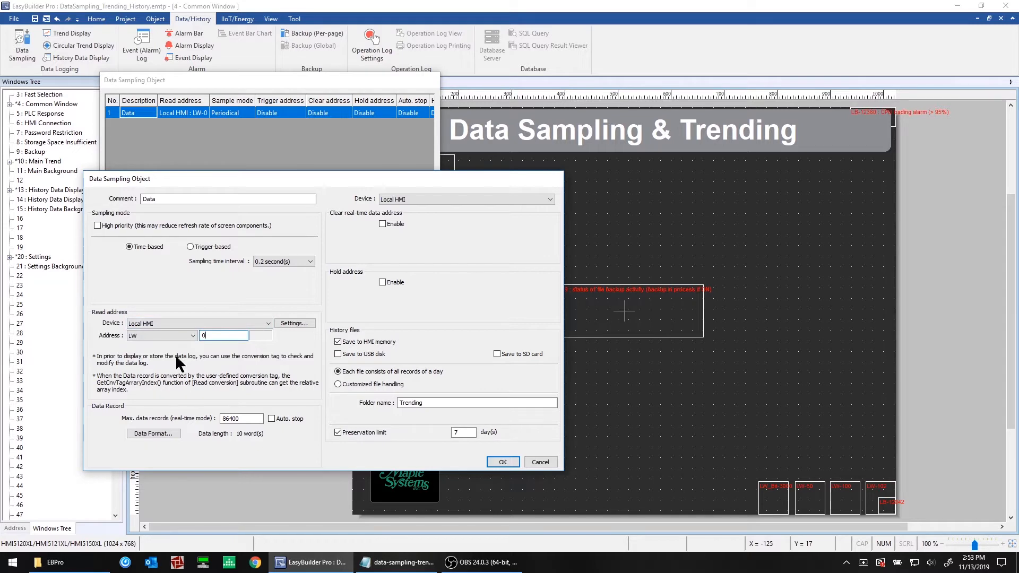
click(174, 434)
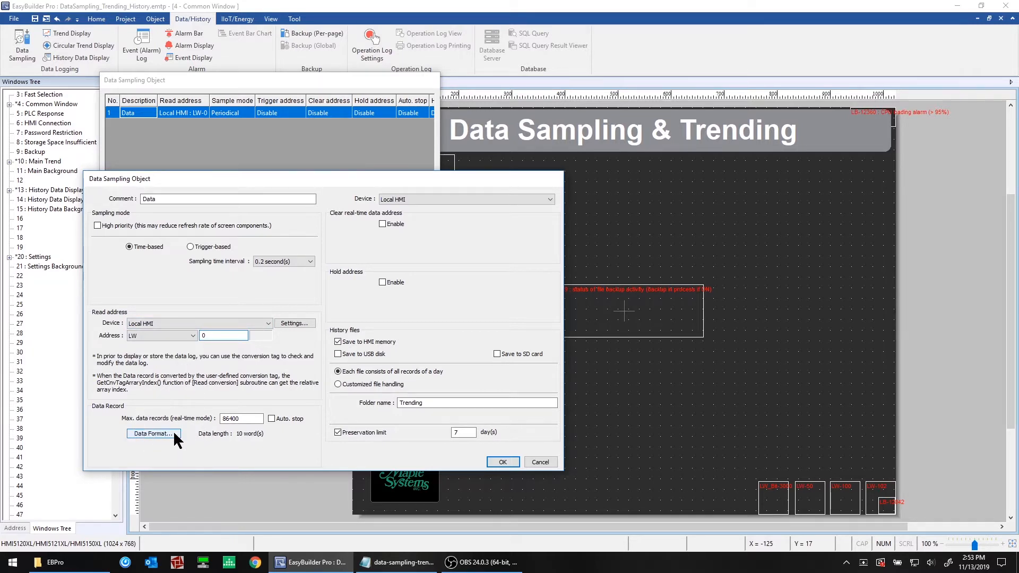
click(174, 434)
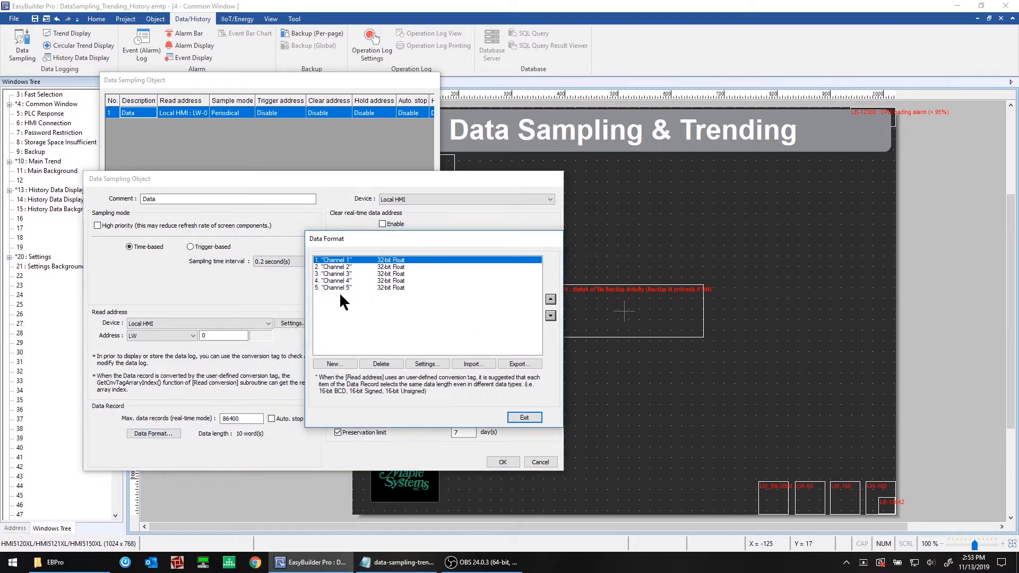
Go through the channel entries in the data format list and check their data types.
click(340, 267)
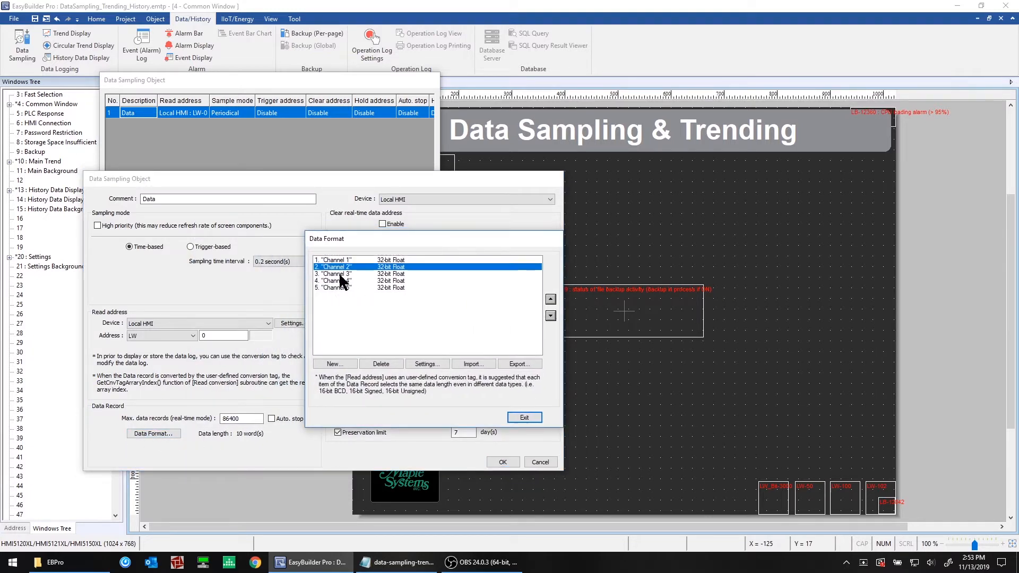
key(Down)
key(Down)
key(Down)
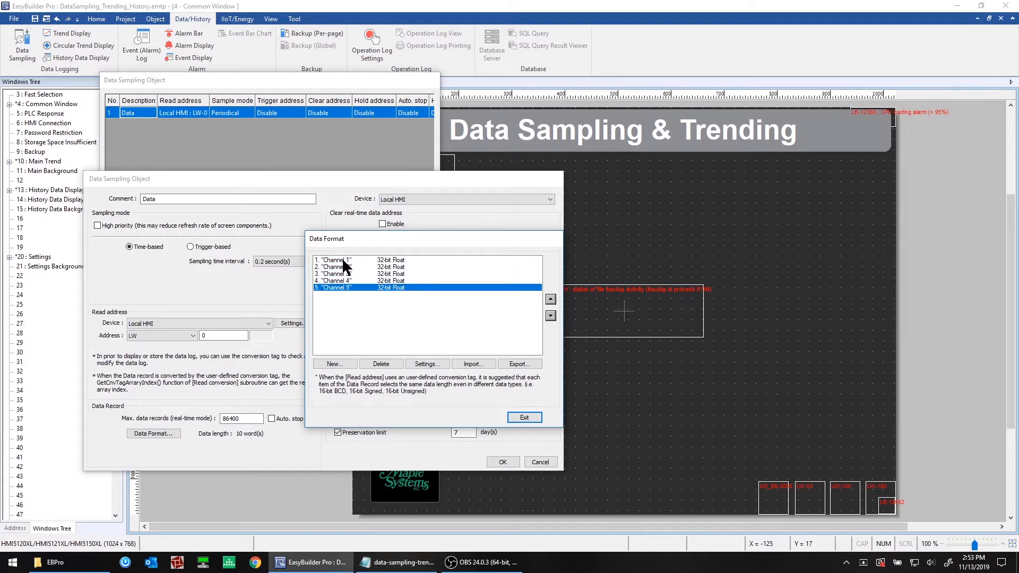
click(344, 261)
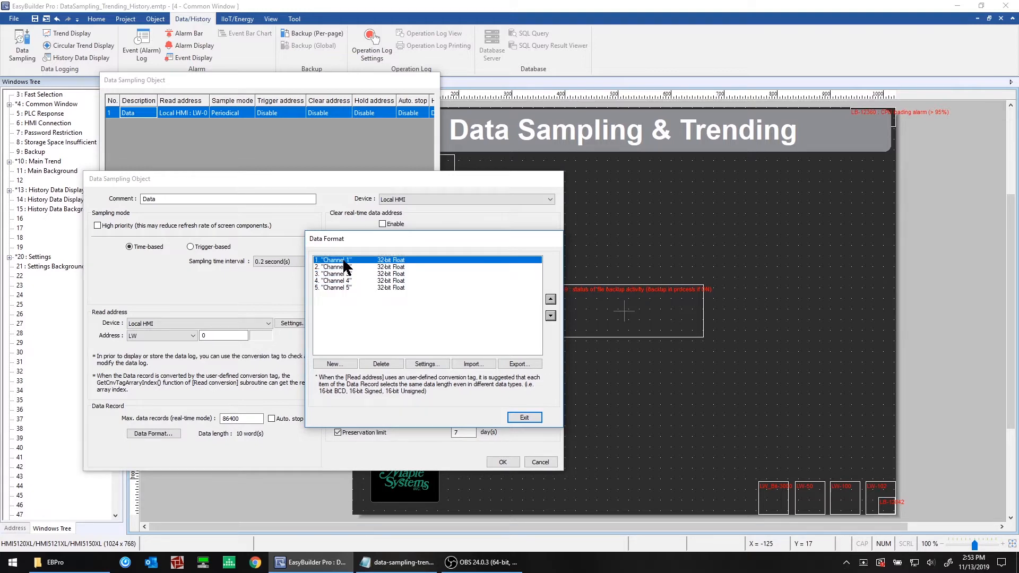
click(342, 287)
Add a data format entry with the comment Channel 6 and the data type 32-bit Float.
click(334, 364)
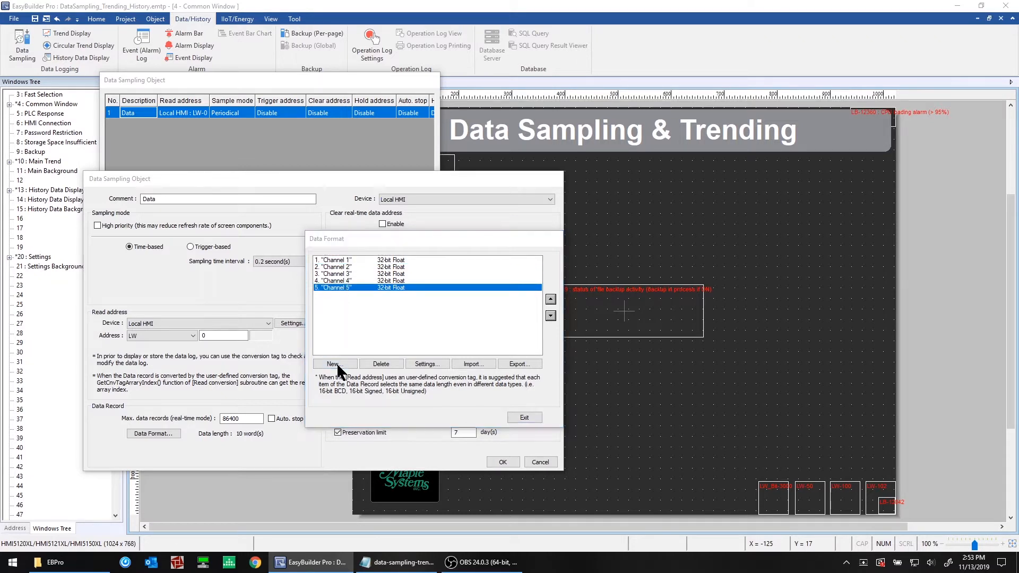
click(433, 306)
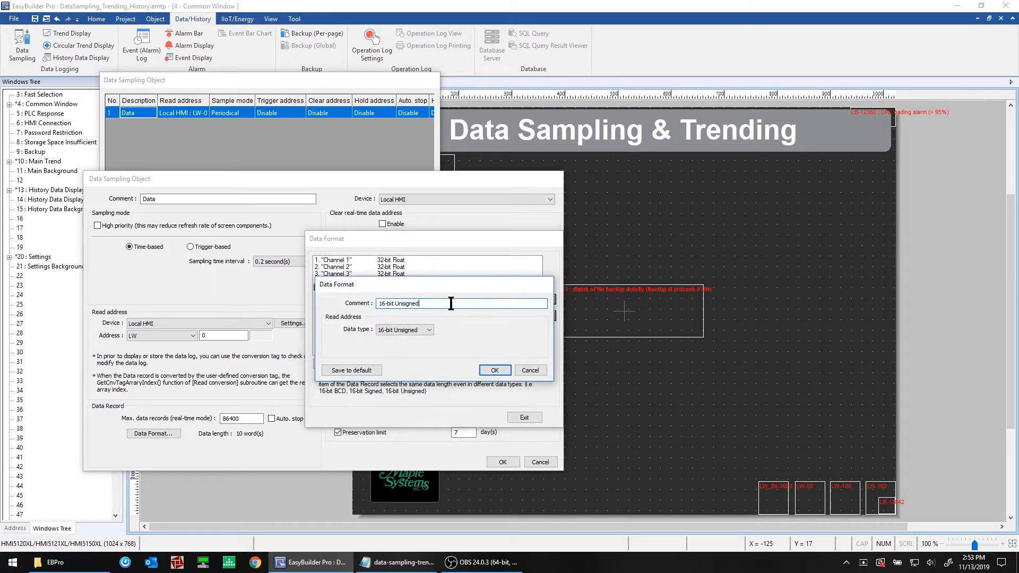
drag(453, 306, 368, 299)
text(Channel 6)
click(418, 329)
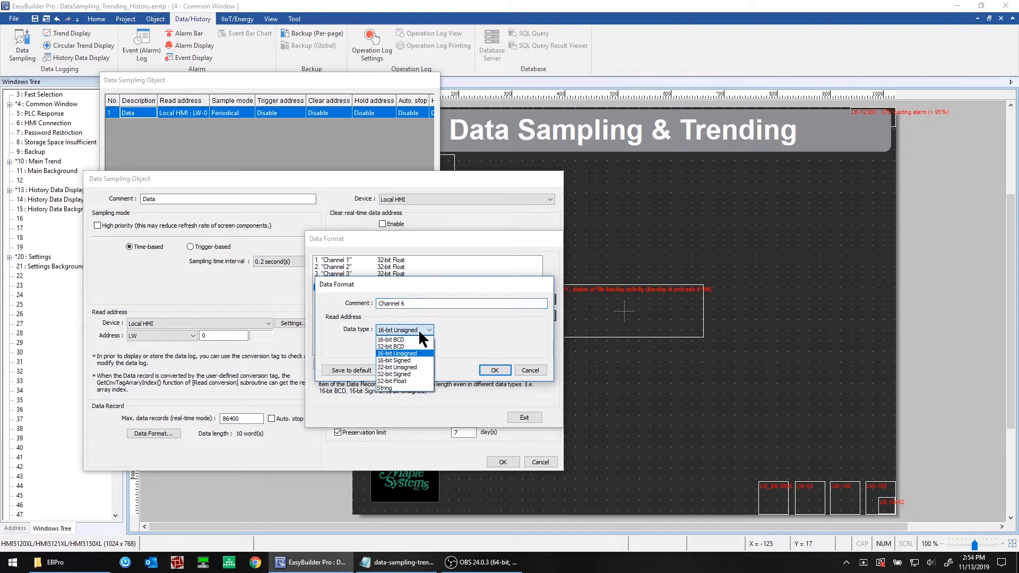
click(402, 381)
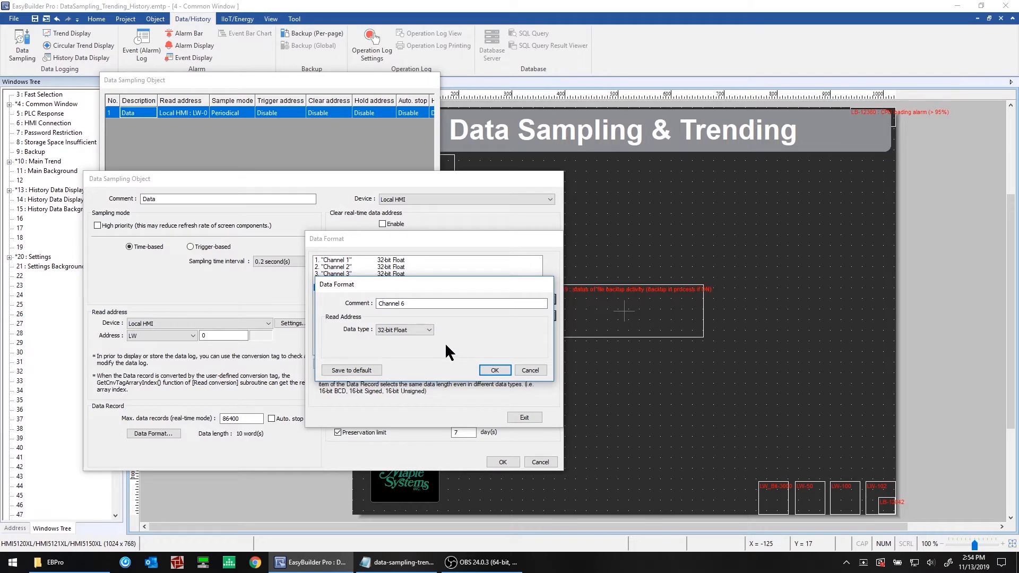
click(494, 370)
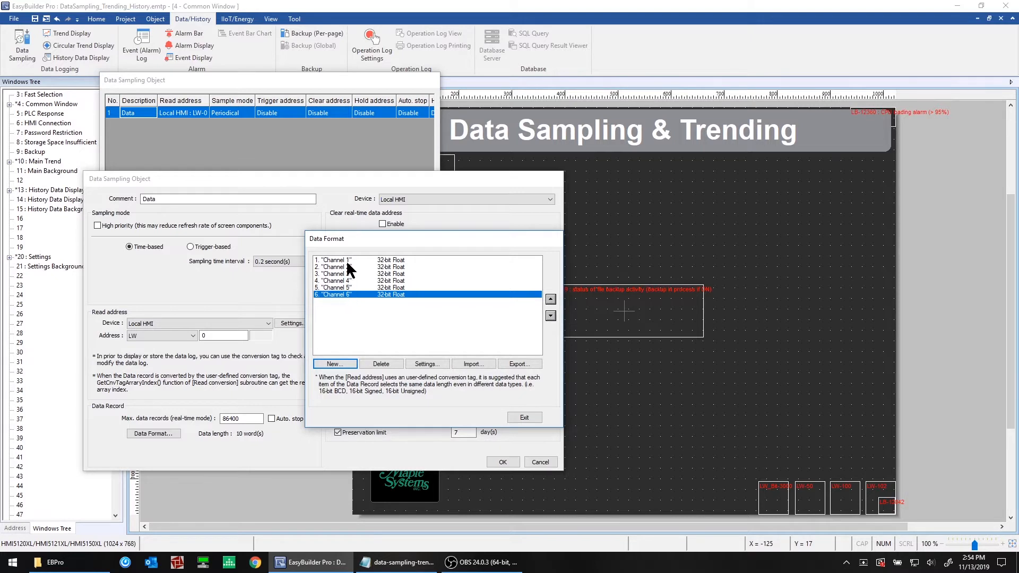
Delete the Channel 6 entry from the data format list.
click(347, 296)
click(380, 364)
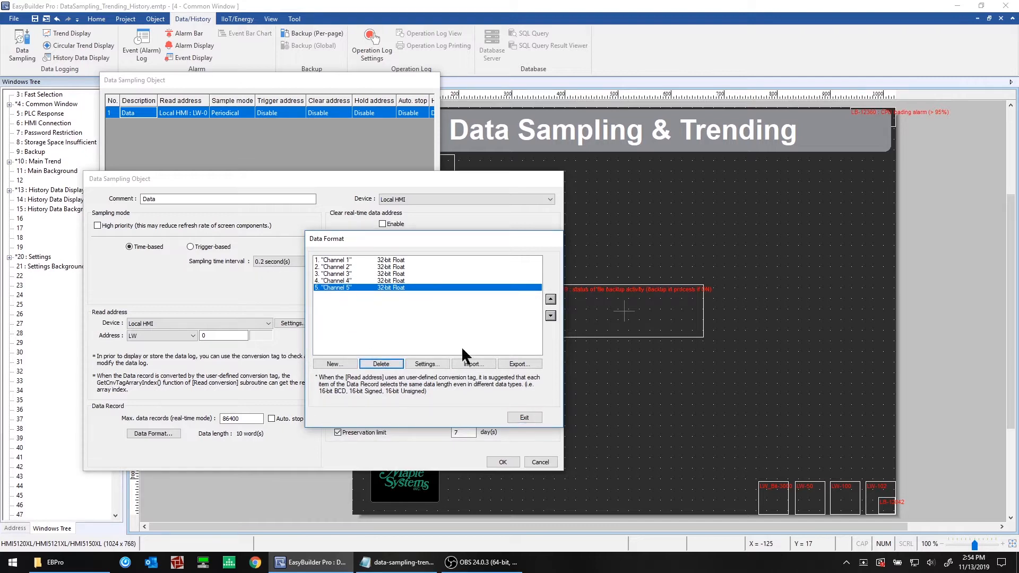
Close the data format list, accept the sampling object's settings and exit the data sampling list.
click(524, 417)
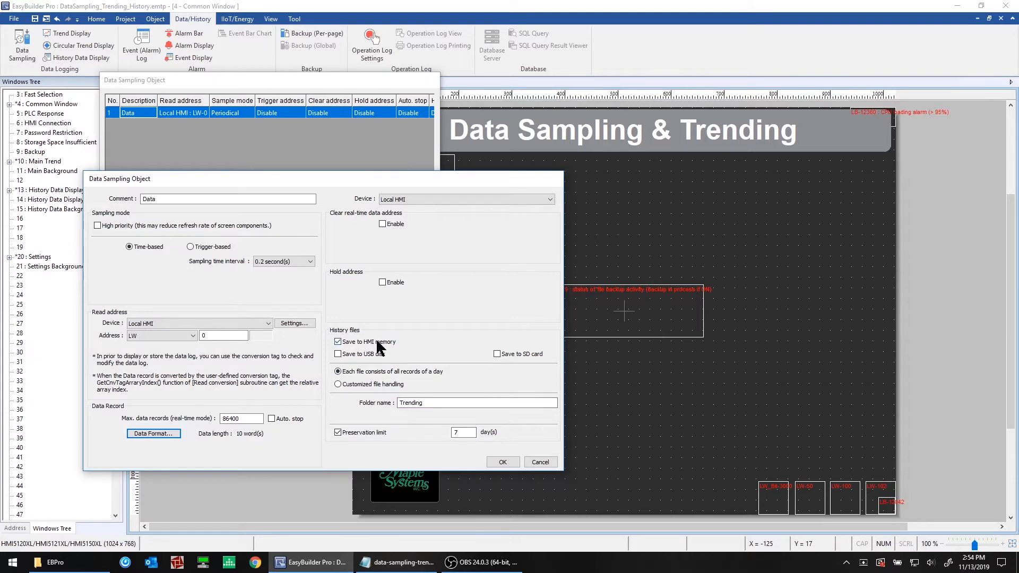
click(503, 462)
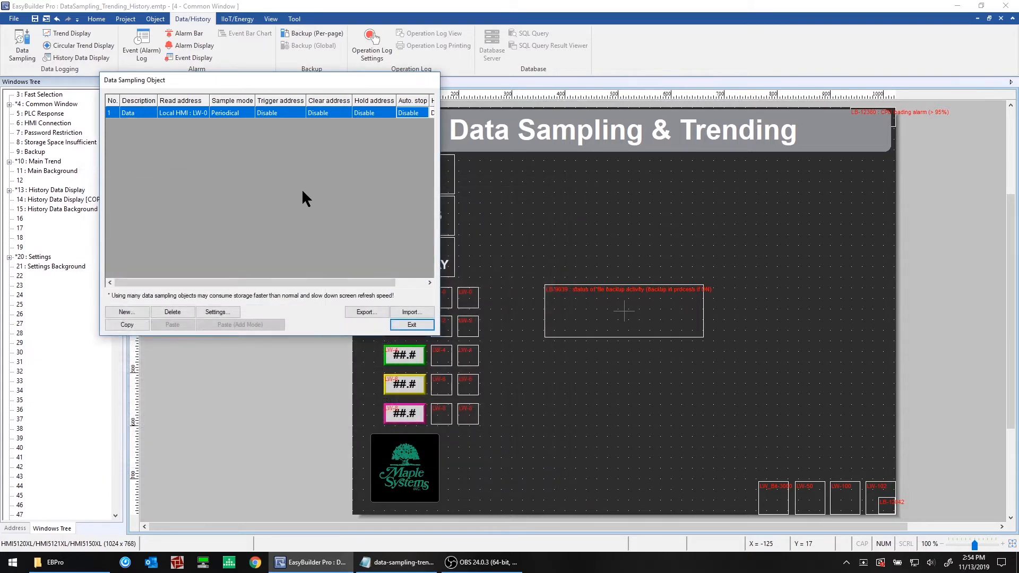
click(398, 324)
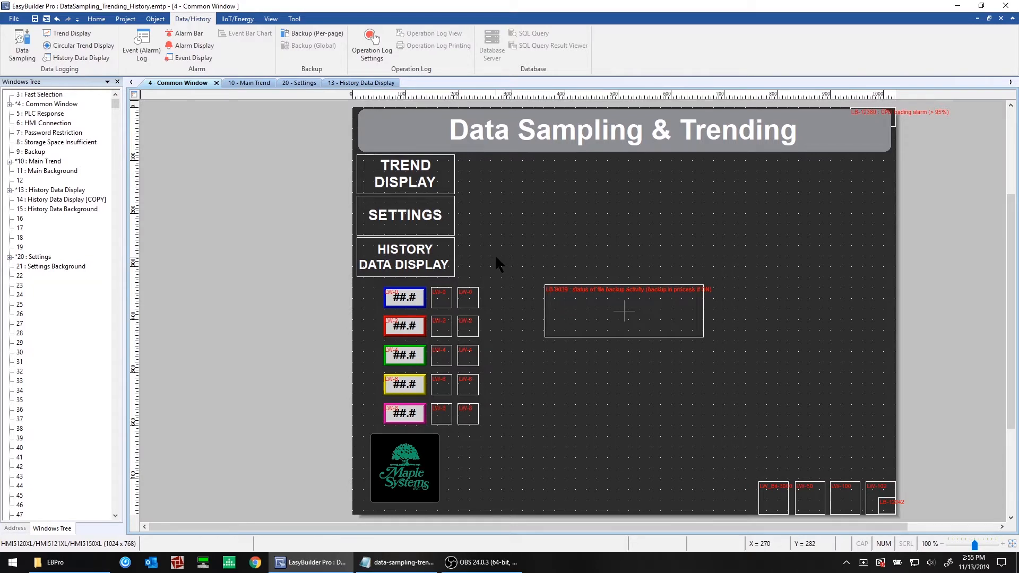
Check the addresses of the five coloured numeric displays on the common window one after another.
click(398, 296)
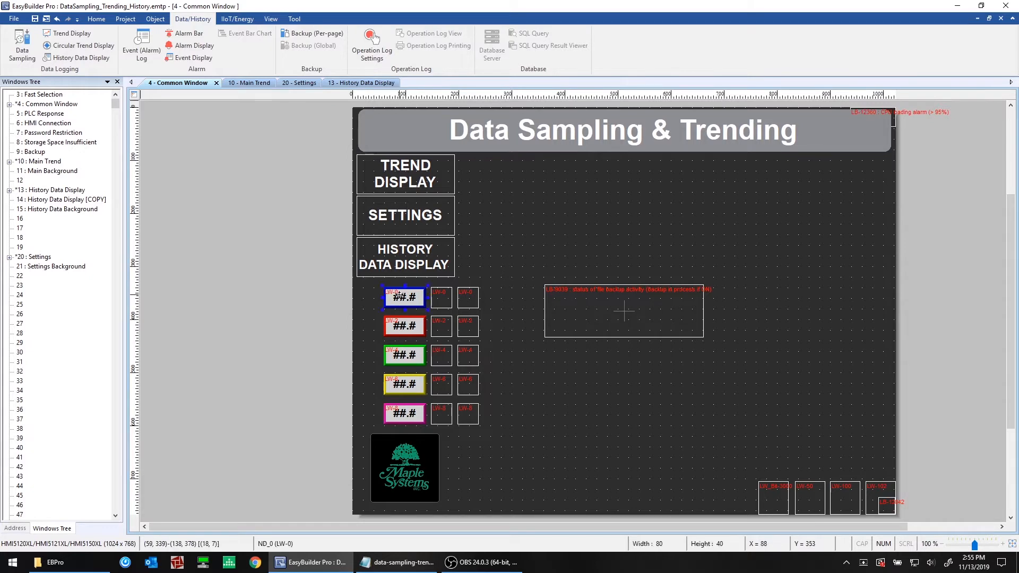
click(405, 324)
click(403, 357)
click(404, 384)
click(407, 410)
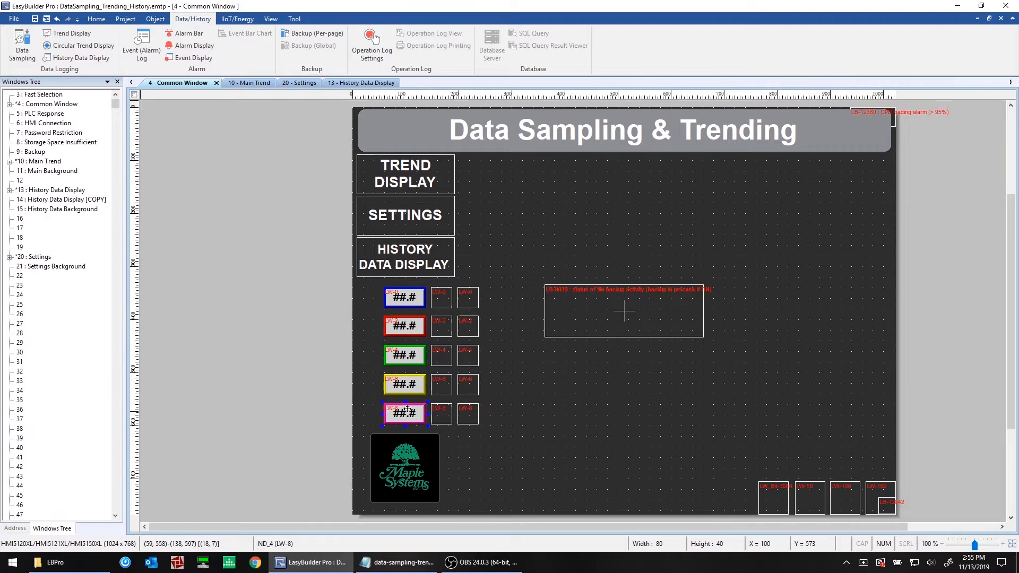
click(493, 304)
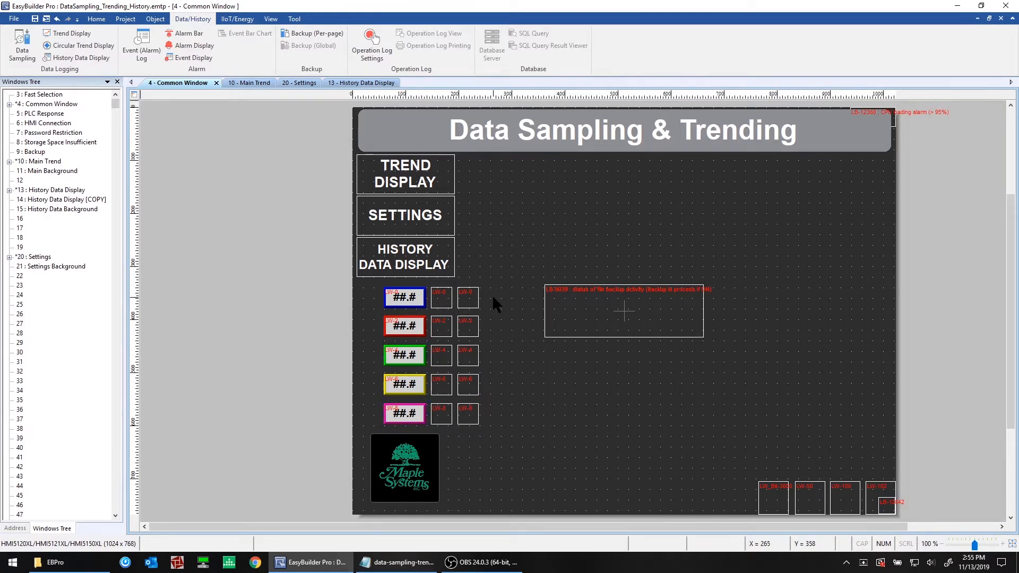
Examine the write address and periodic bounce attributes of the channel 1 Set Word object without changing them.
click(467, 292)
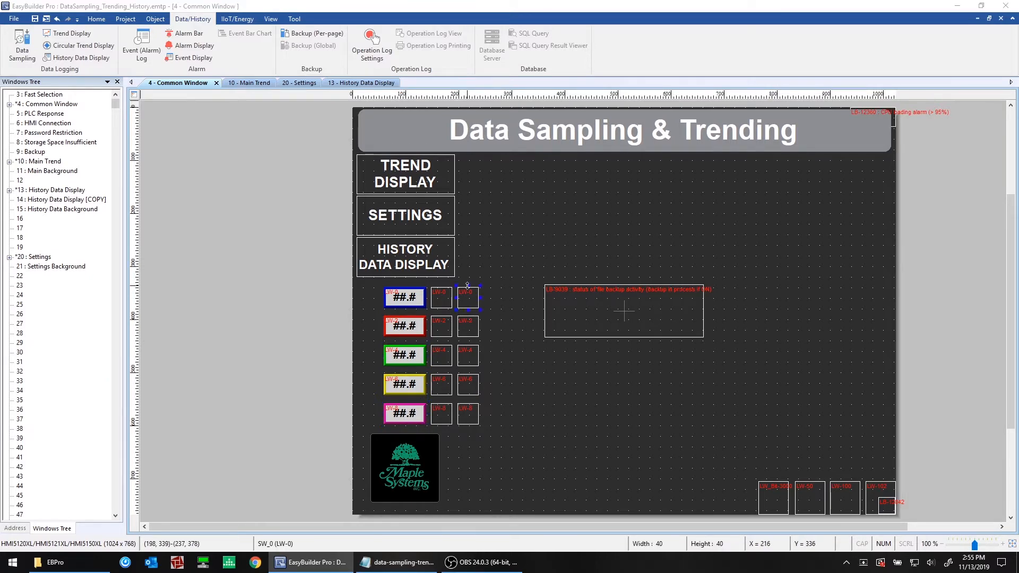
double_click(489, 294)
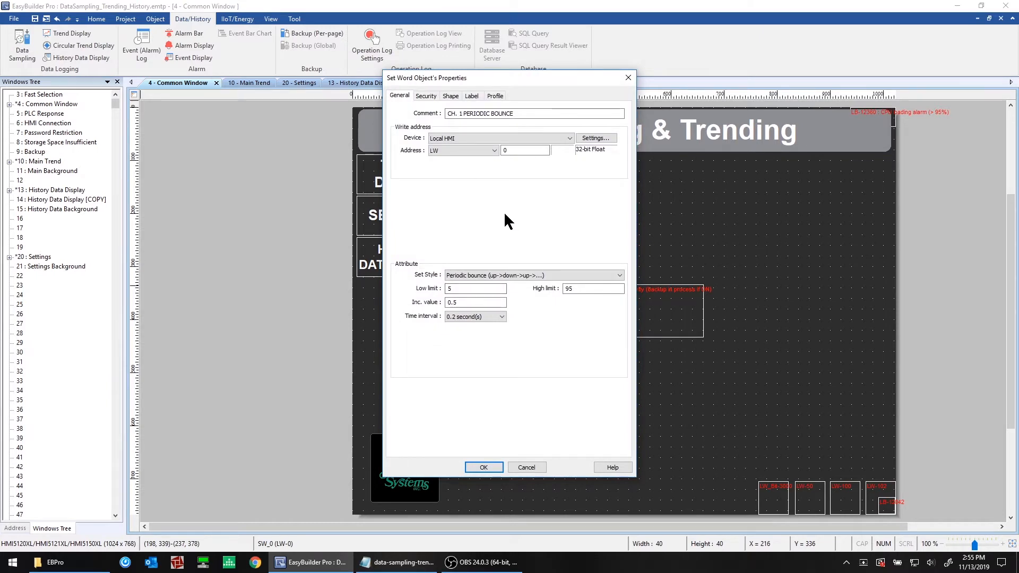
click(512, 149)
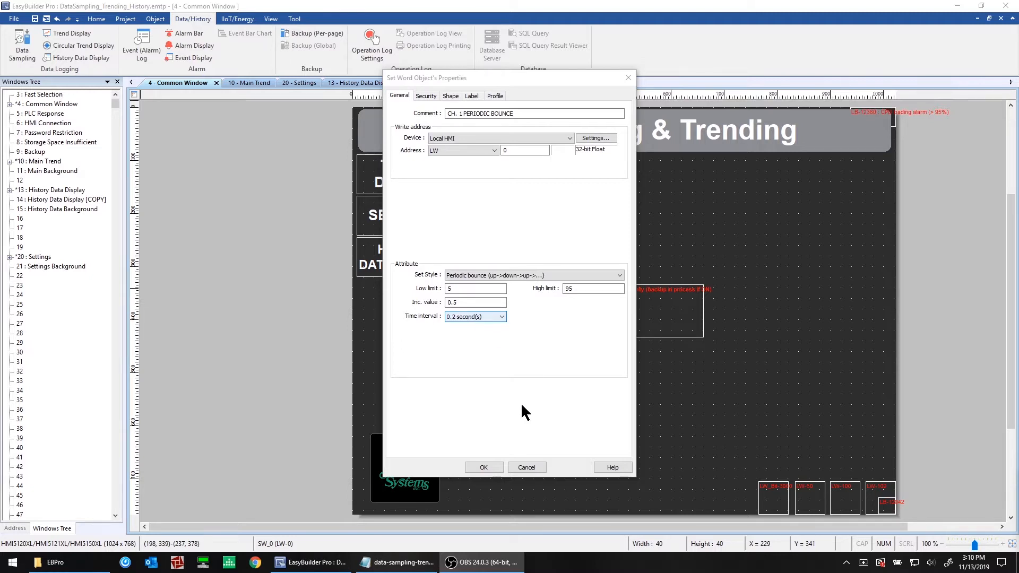
click(526, 467)
Examine the properties of the channel 2 periodic bounce Set Word object and close them without changes.
click(471, 317)
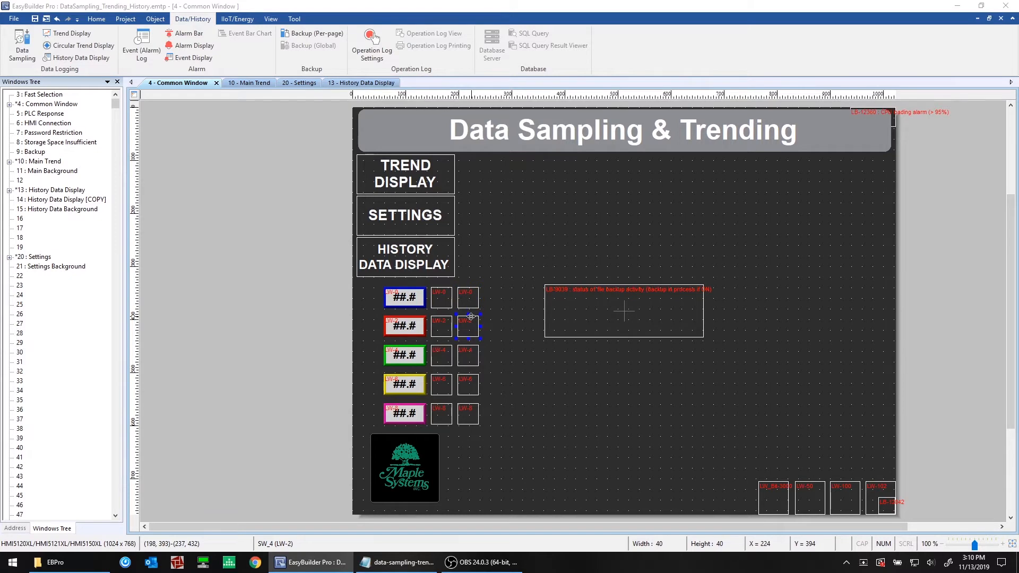
double_click(472, 317)
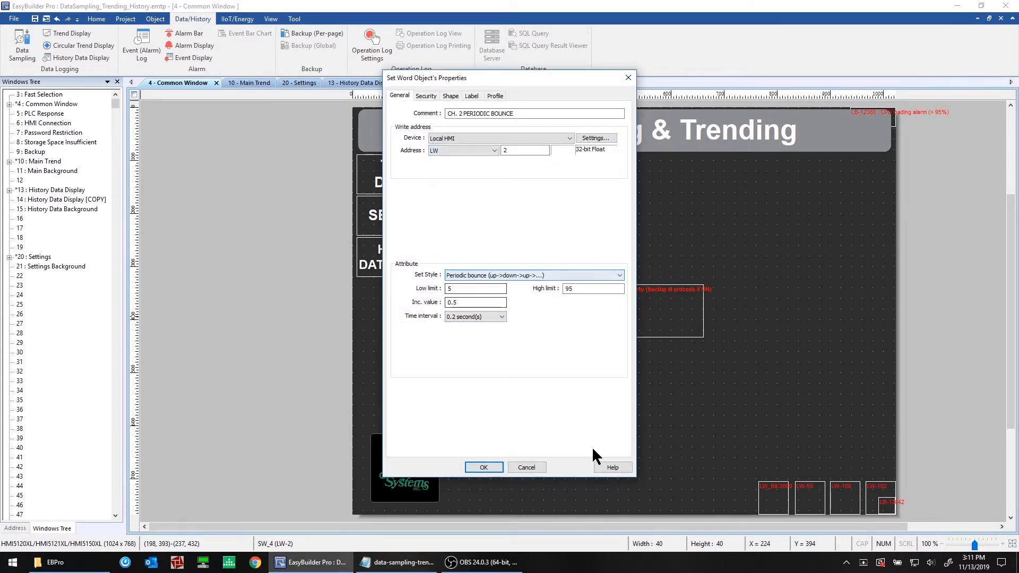
click(526, 468)
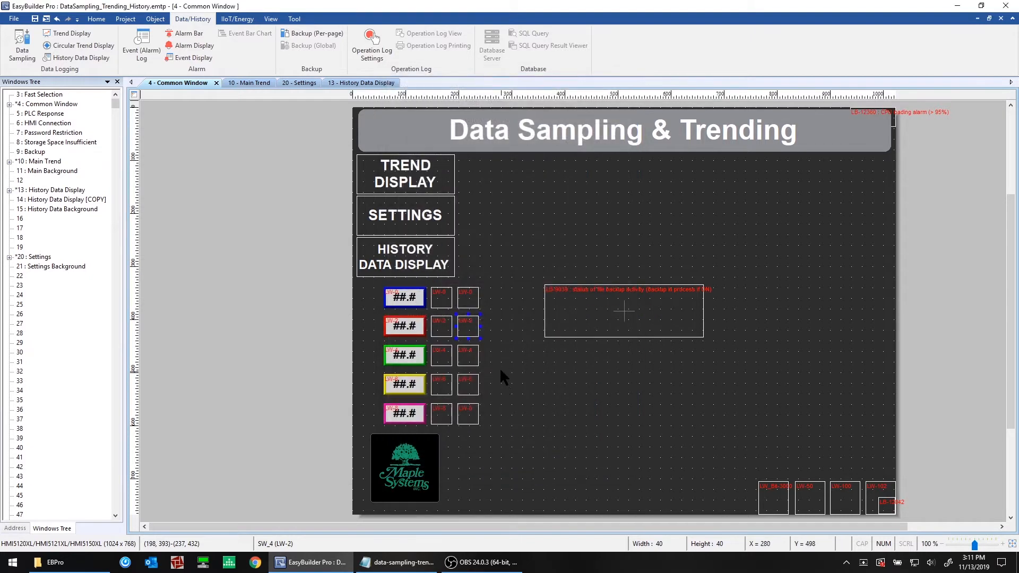
Examine the write address, set style and set value of the channel 1 start Set Word object without changing them.
click(483, 361)
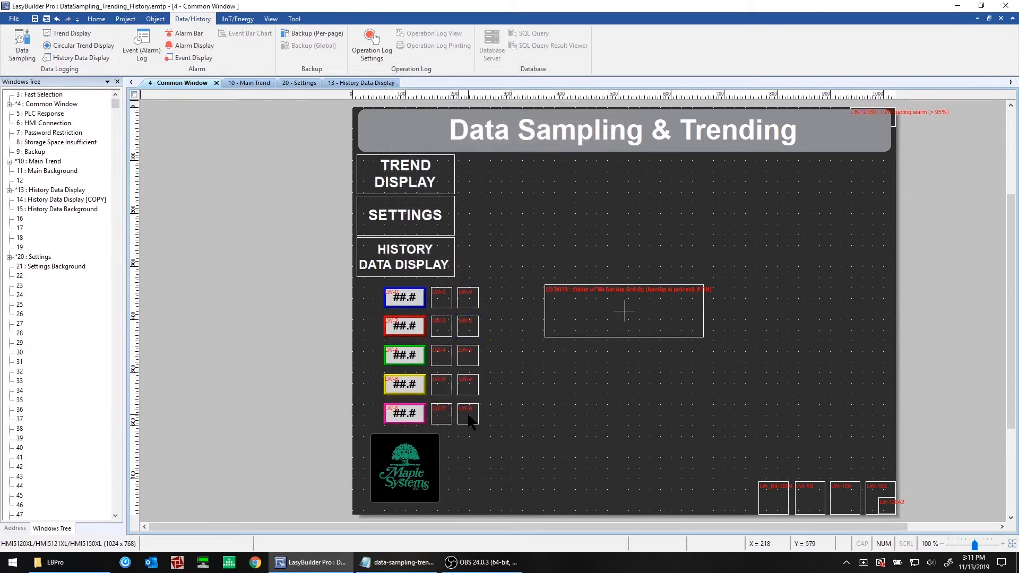
double_click(434, 292)
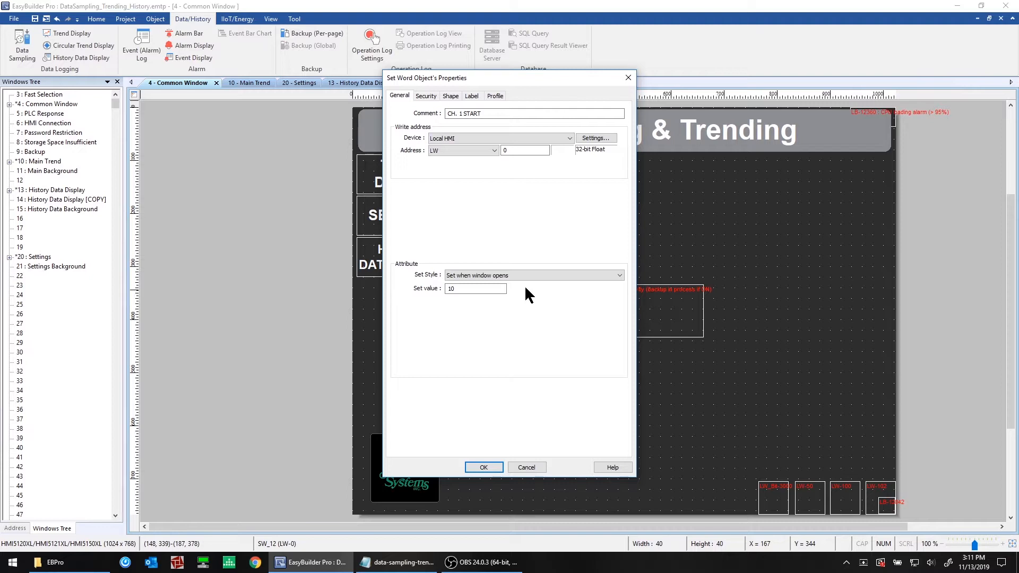
click(505, 148)
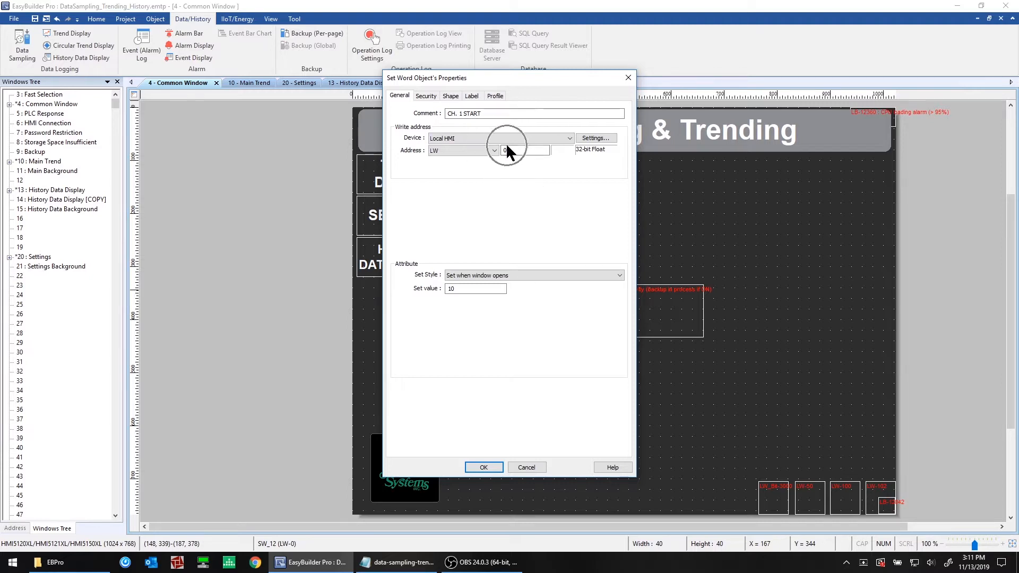
click(463, 289)
click(526, 275)
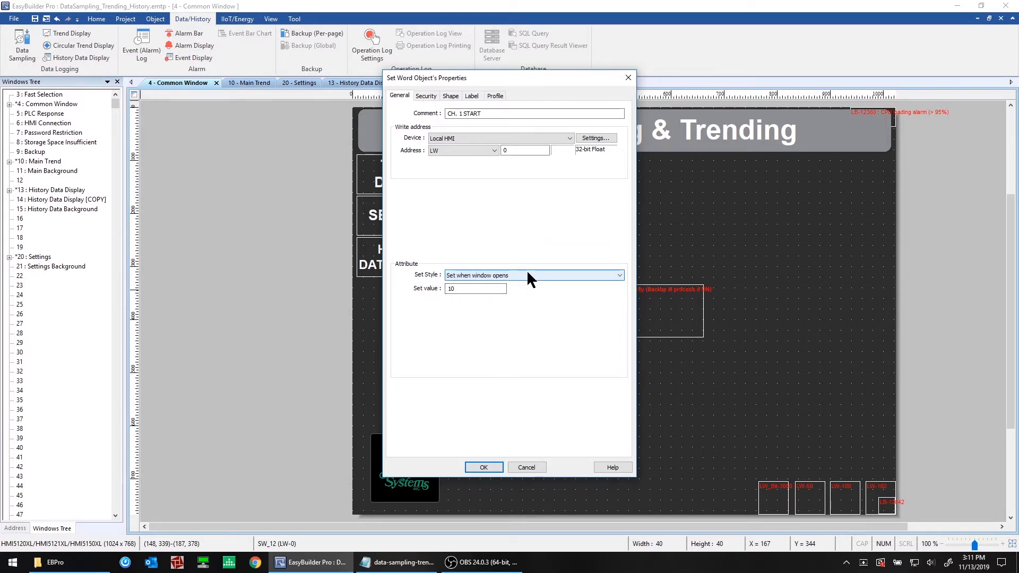
click(484, 288)
click(539, 462)
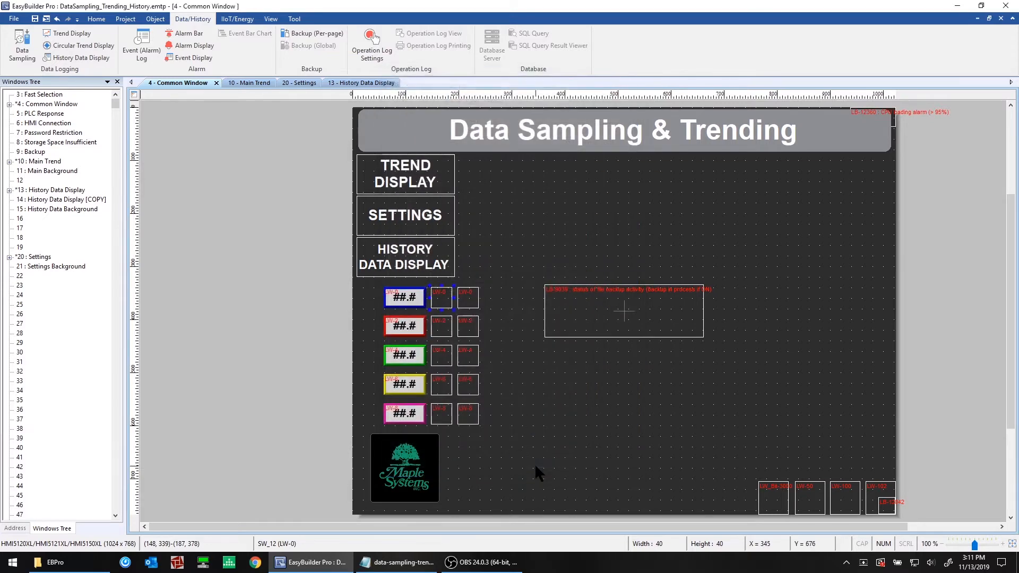
Examine the set value of the channel 5 start Set Word object and close its properties without changes.
double_click(447, 404)
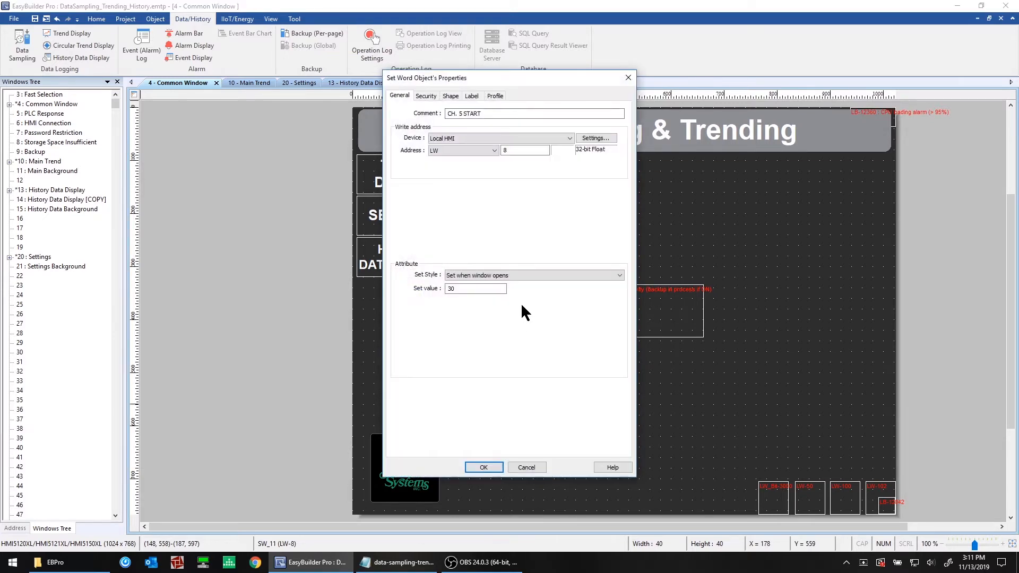
click(476, 289)
click(537, 461)
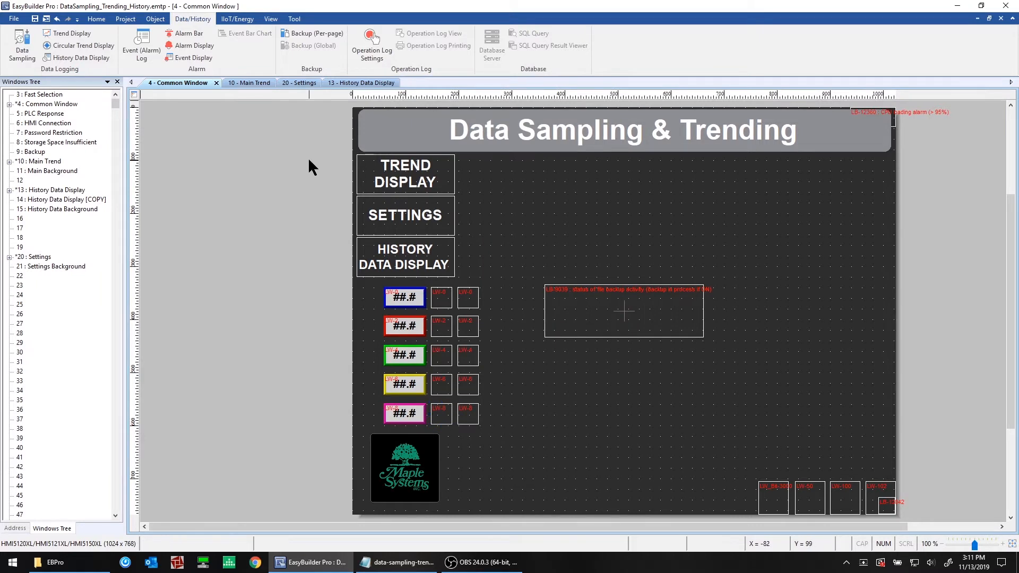
Examine the Trend Display object on the Main Trend window, covering its X-axis time range, grid and time scale settings.
click(257, 85)
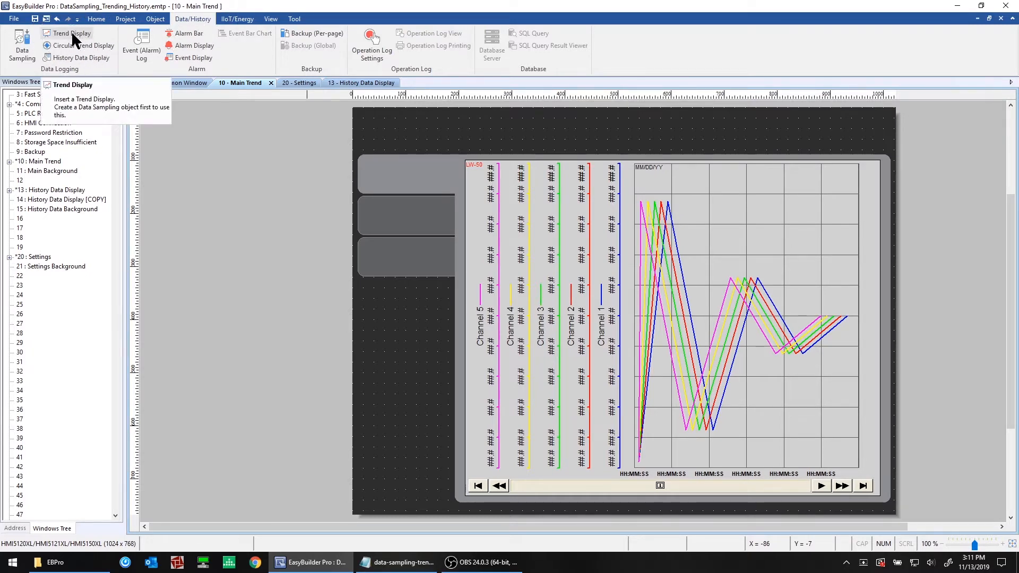
click(709, 220)
double_click(708, 220)
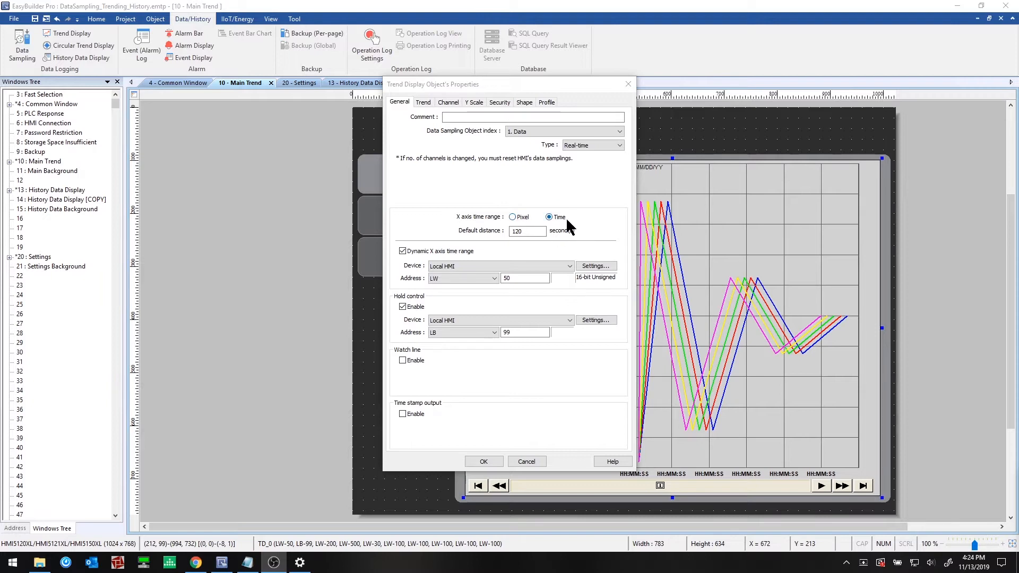
click(518, 234)
click(423, 102)
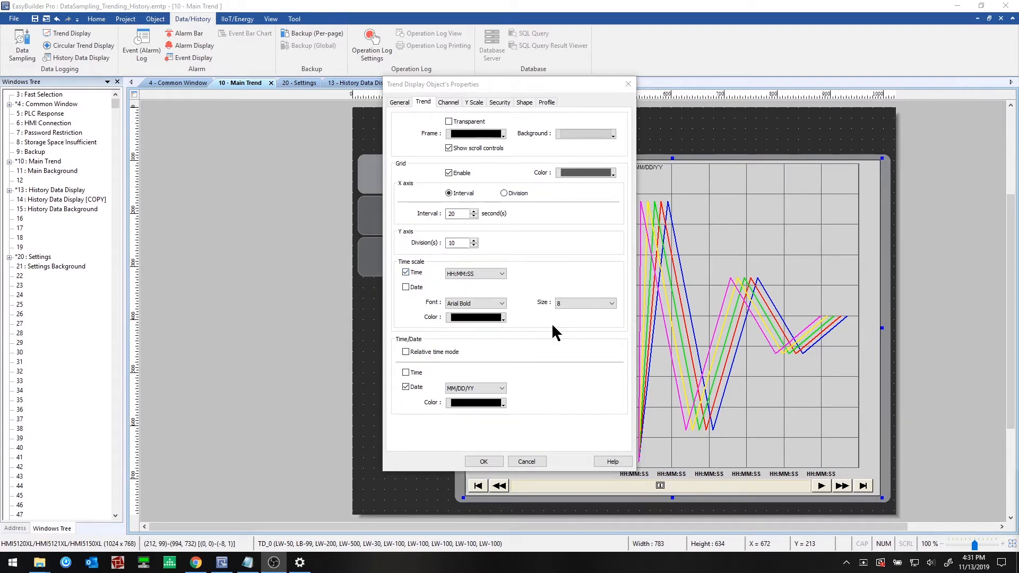
click(449, 104)
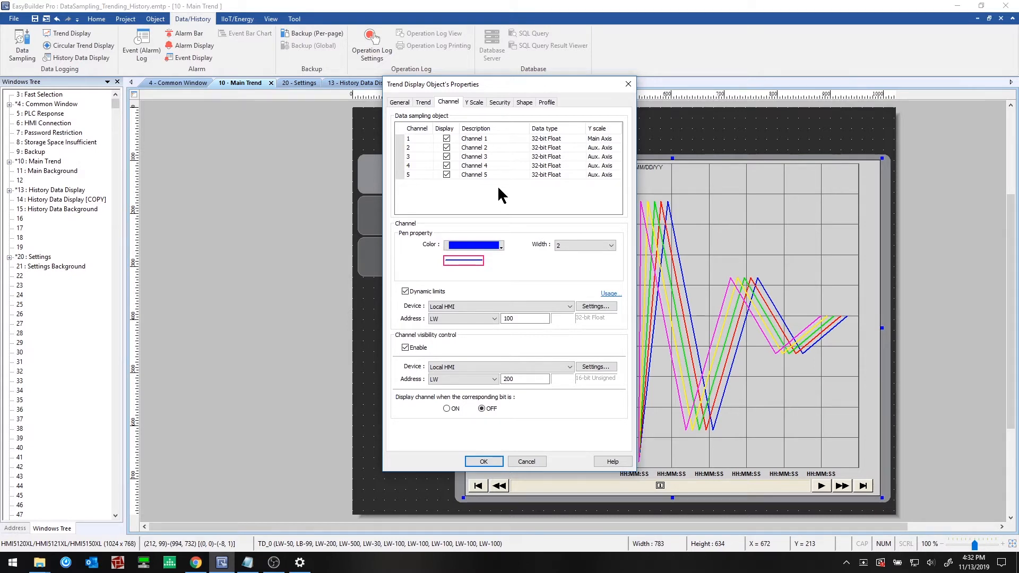
click(477, 138)
click(583, 245)
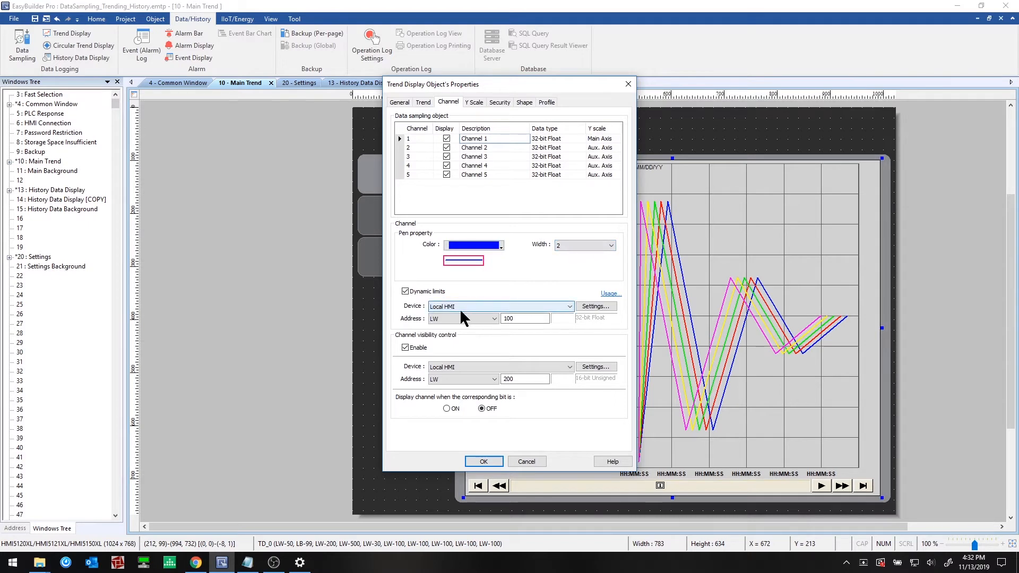
click(570, 306)
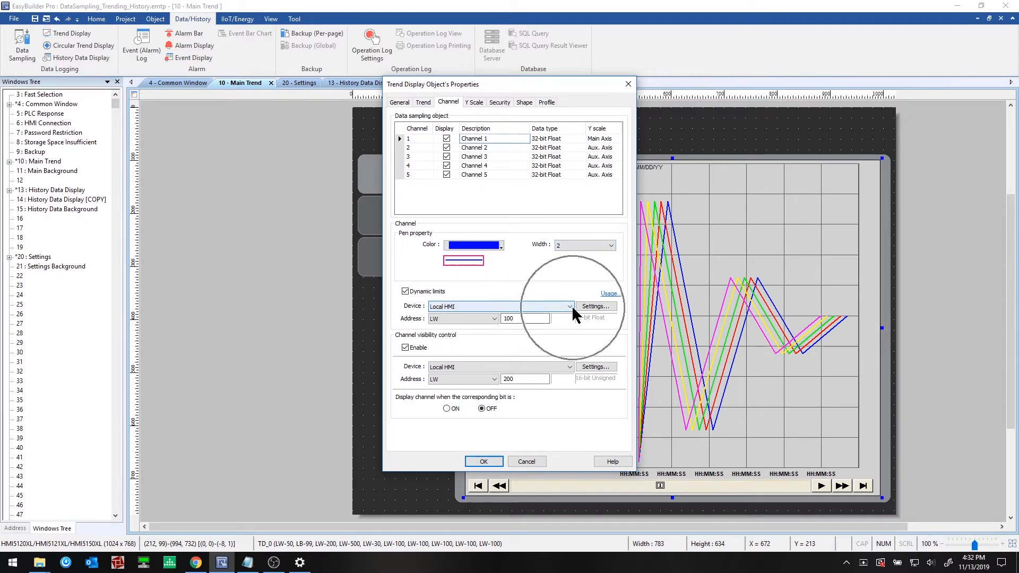
click(473, 149)
click(476, 155)
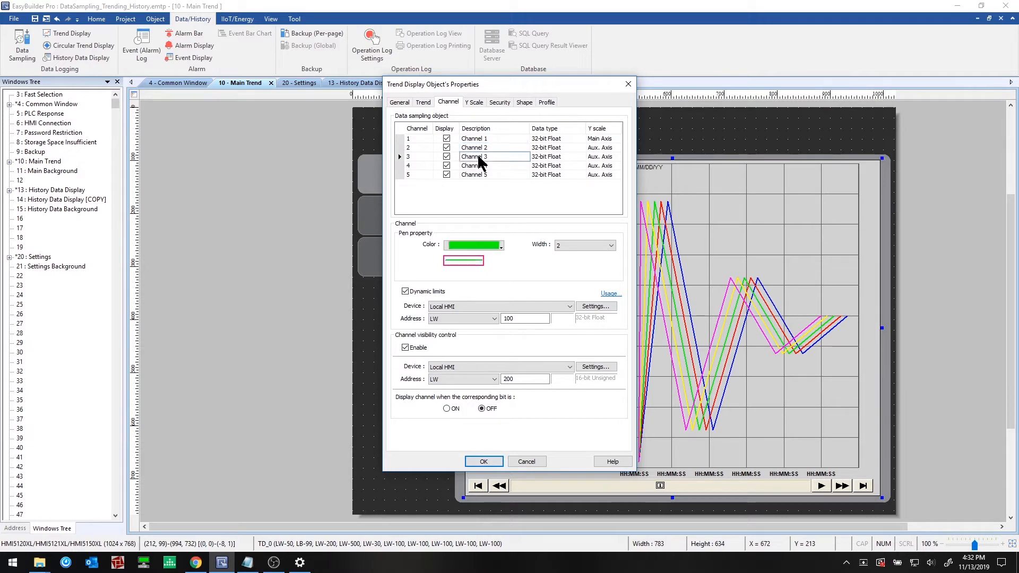
click(479, 164)
click(479, 173)
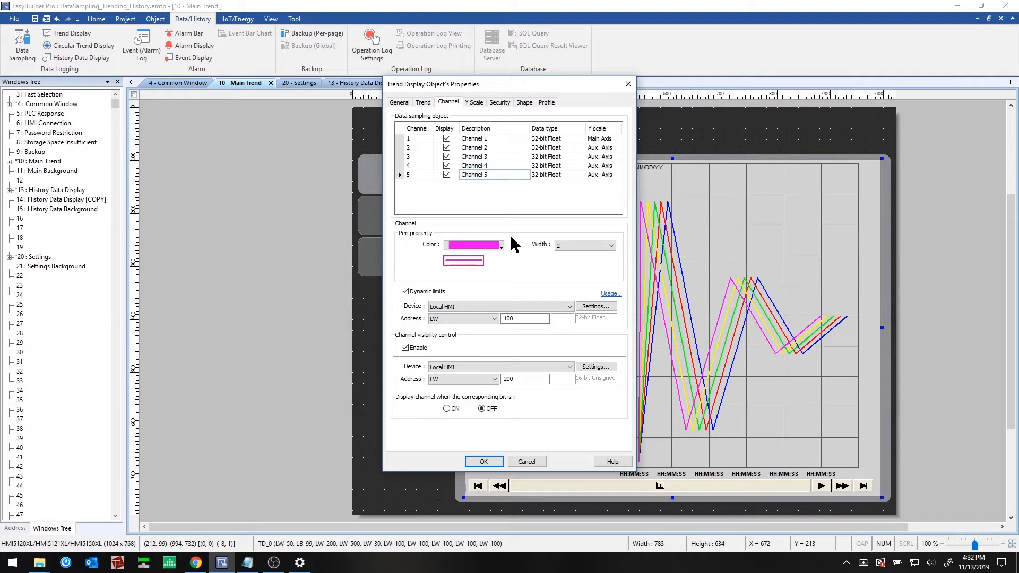
key(ctrl)
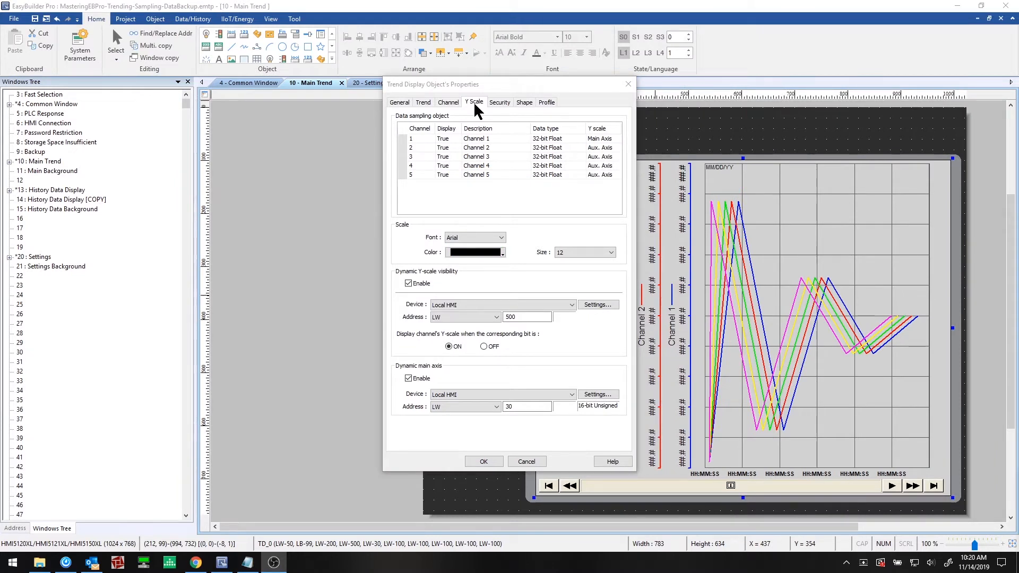
Examine the Trend Display's Y-scale visibility and main axis settings, recheck its general settings and close without changes.
click(479, 139)
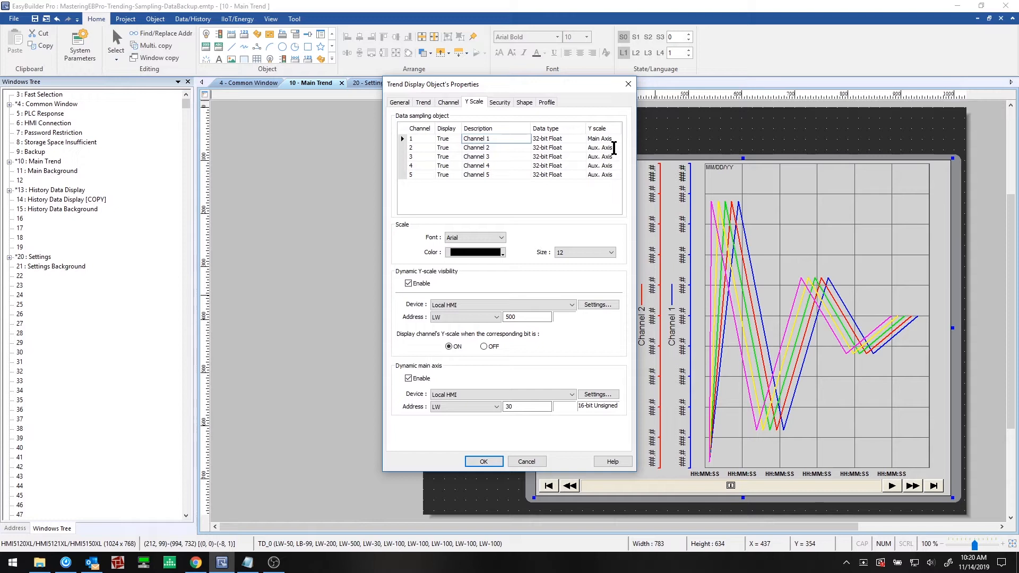
click(615, 156)
click(495, 316)
click(494, 316)
key(ctrl)
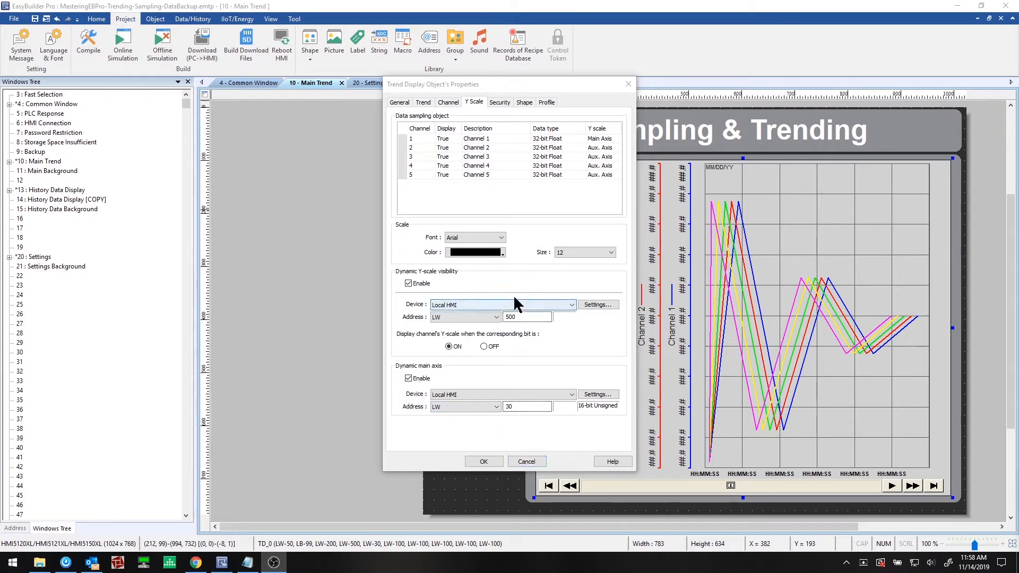
click(401, 103)
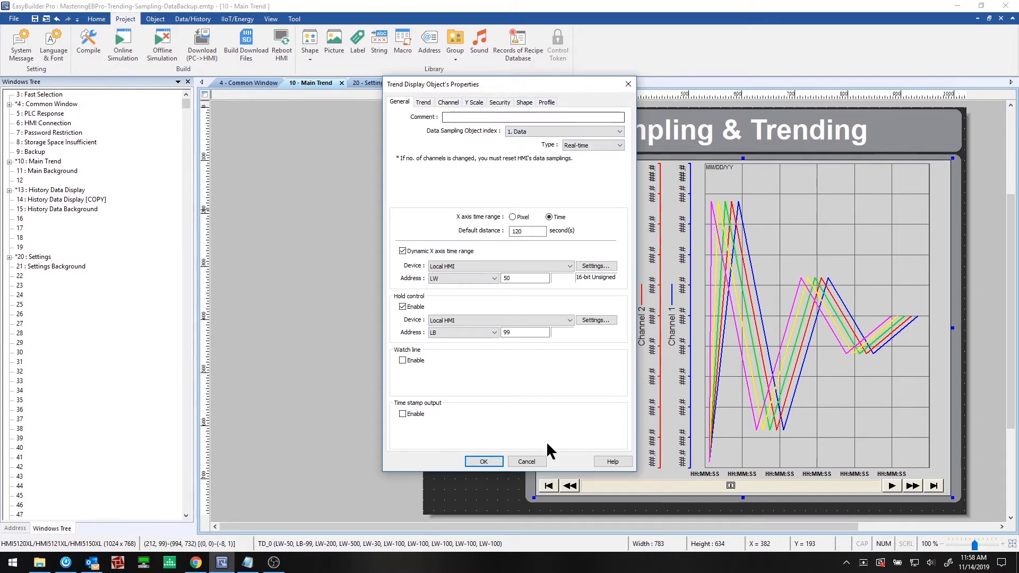
click(525, 461)
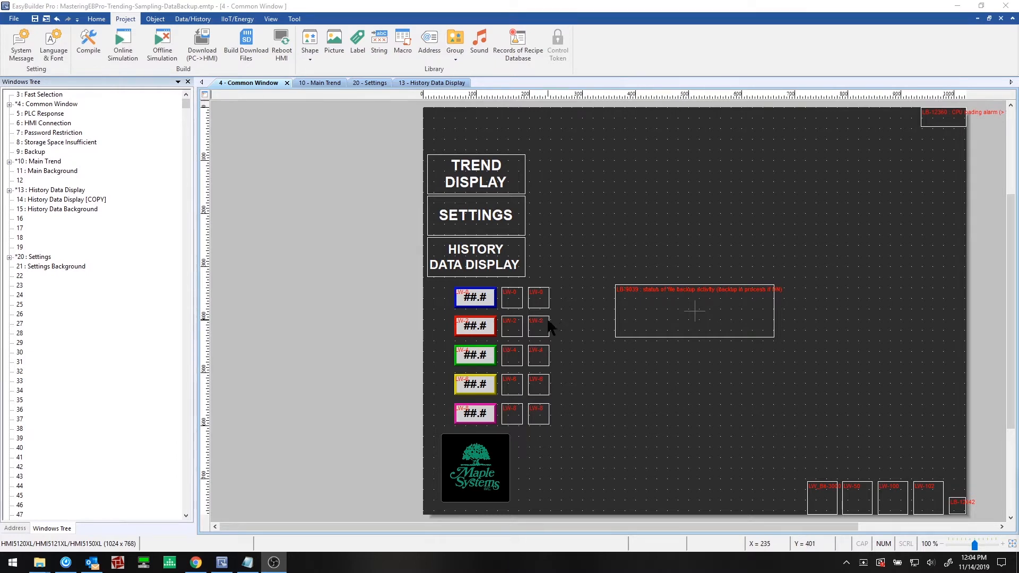
Examine the write address and set style of the LW_Bit-3000 Set Bit object on the common window without changes.
click(550, 385)
click(825, 486)
double_click(824, 486)
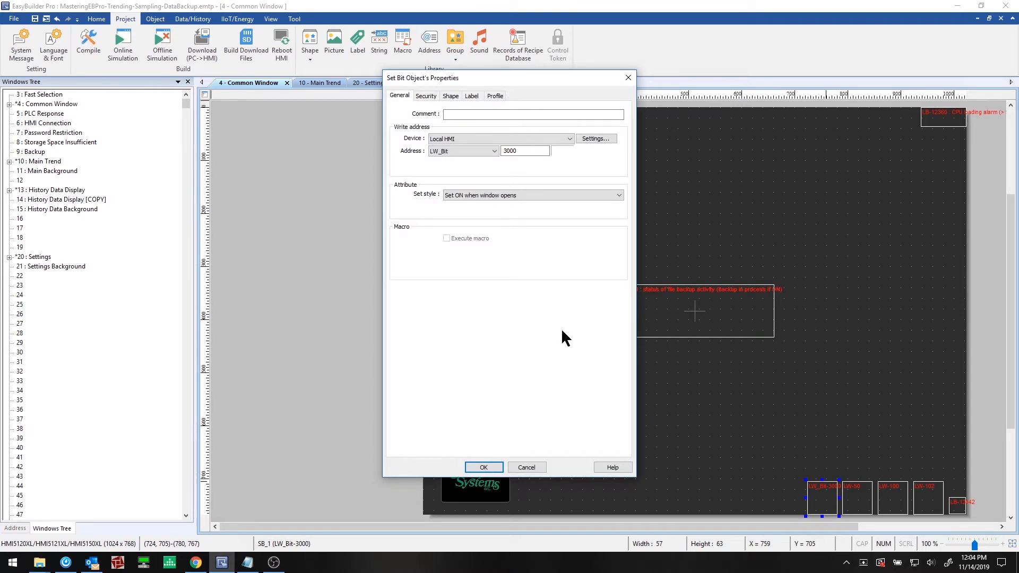
click(542, 465)
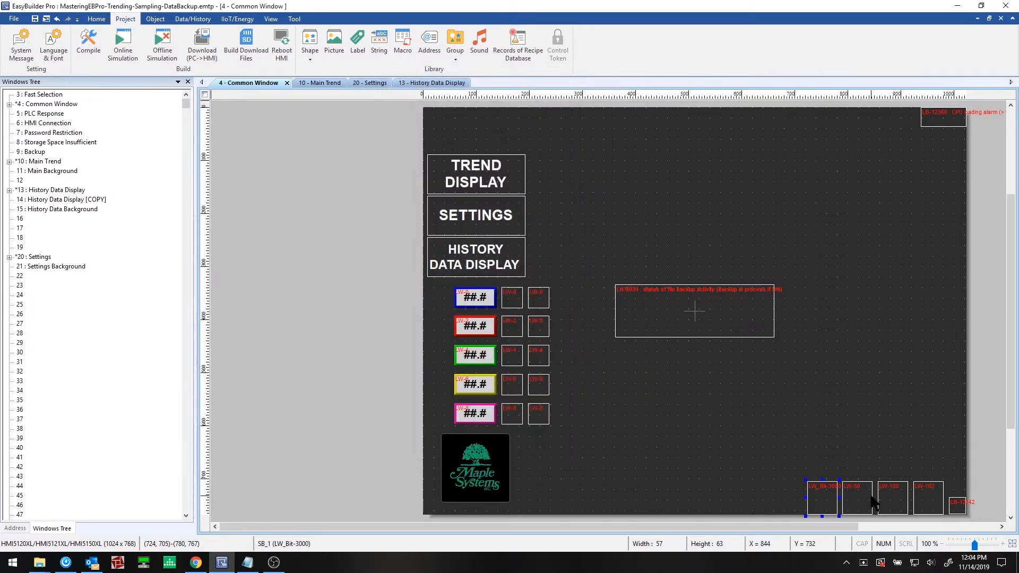
Examine the set value and set style of the LW-50 Set Word object and close it without changes.
click(866, 484)
double_click(866, 484)
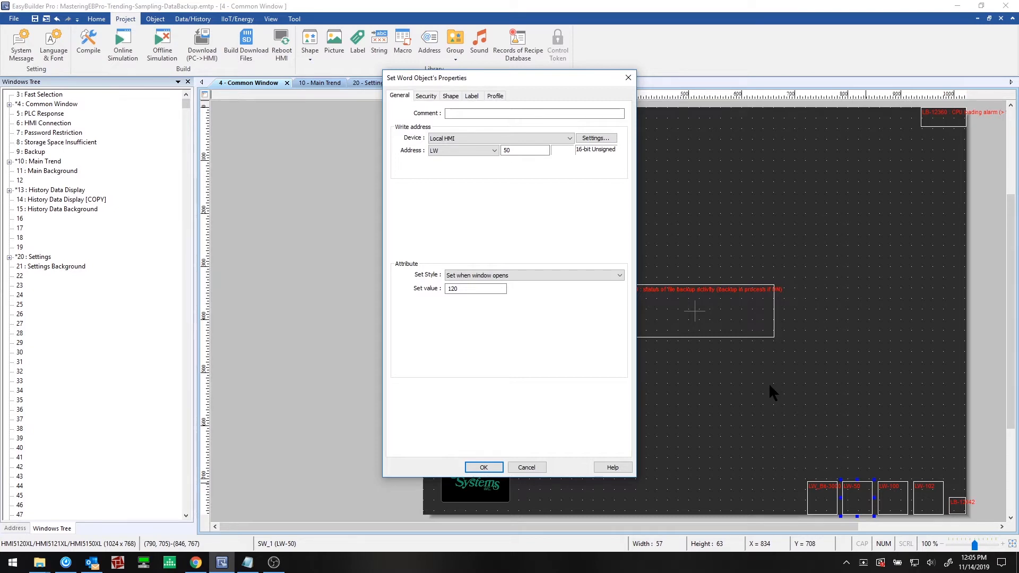
click(527, 468)
Check the LW-100 and LW-102 Set Word objects, and select the row of four initialization objects on the common window.
click(893, 484)
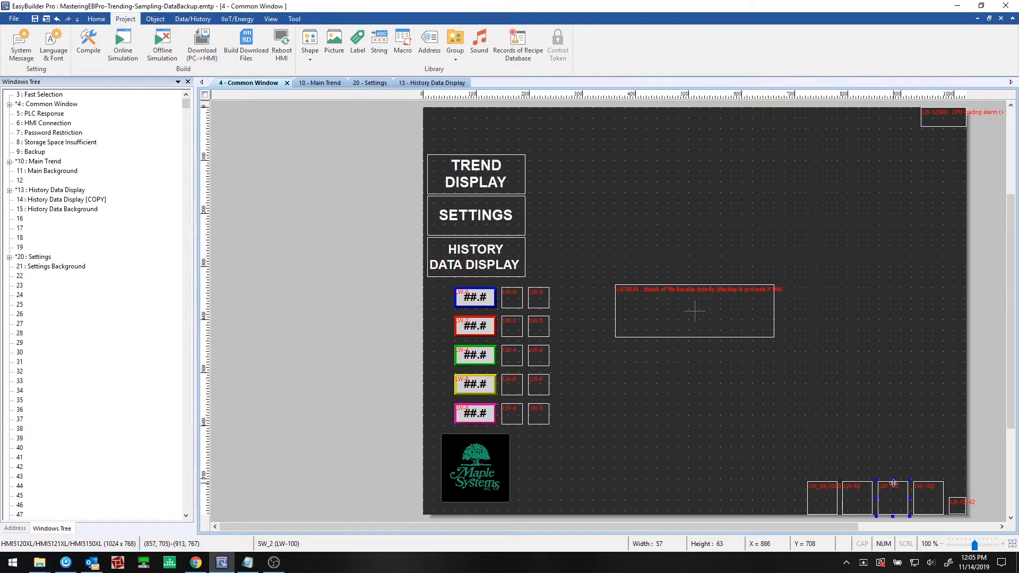
click(922, 482)
click(896, 484)
double_click(927, 484)
drag(952, 523, 856, 454)
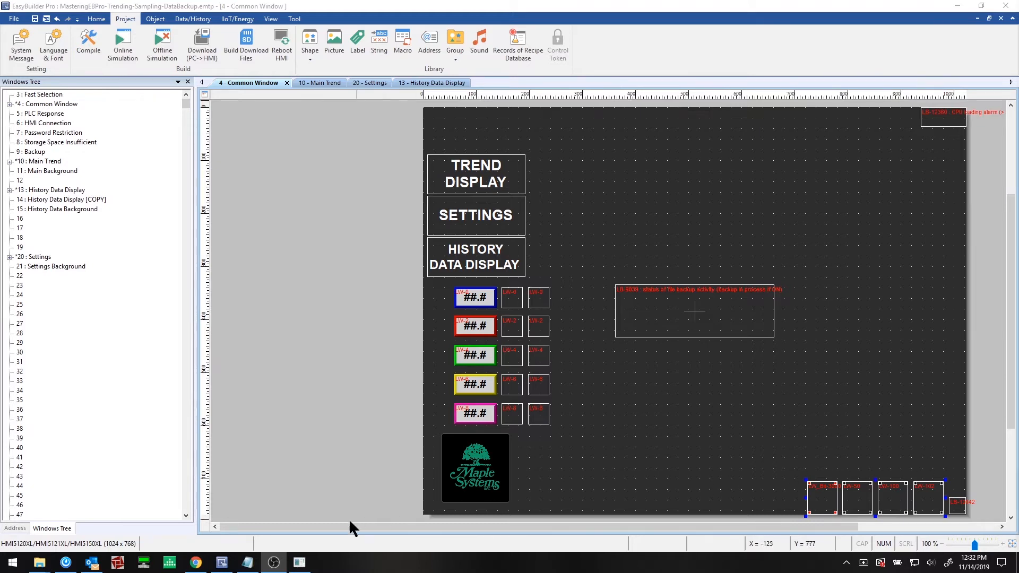
Switch to the running project simulation and observe the five channel values and their traces on the trend display.
click(299, 562)
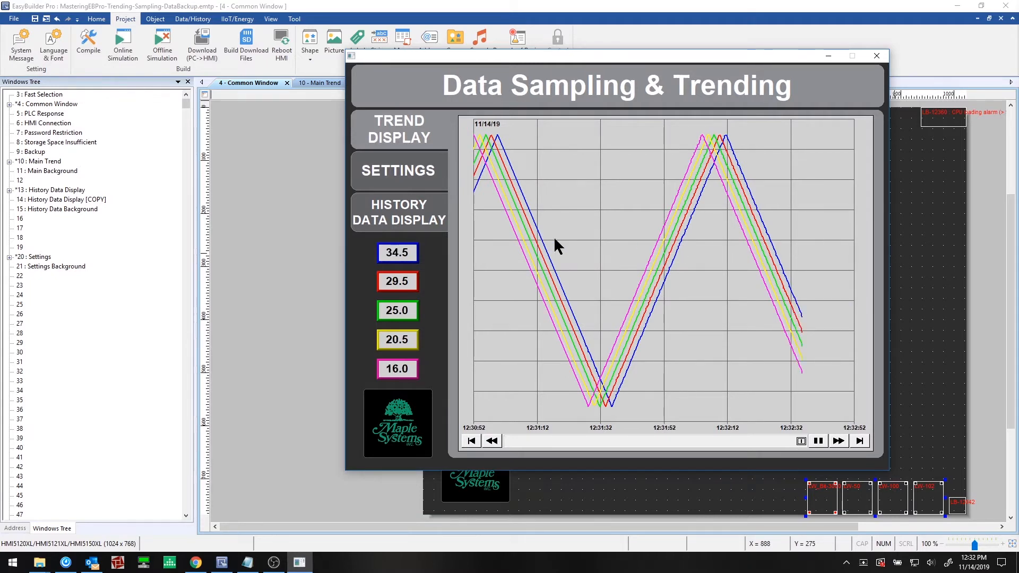
click(402, 280)
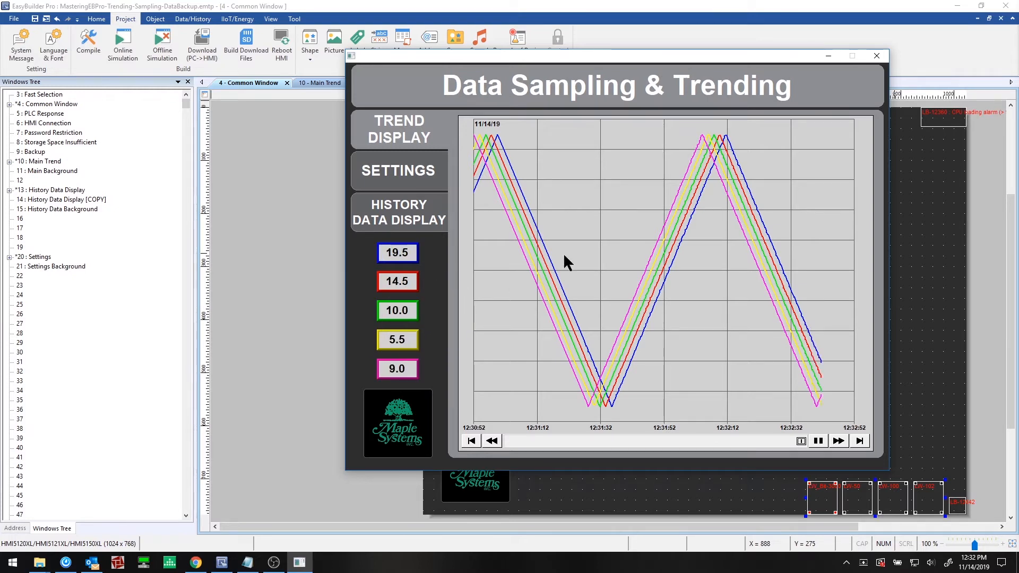
click(613, 194)
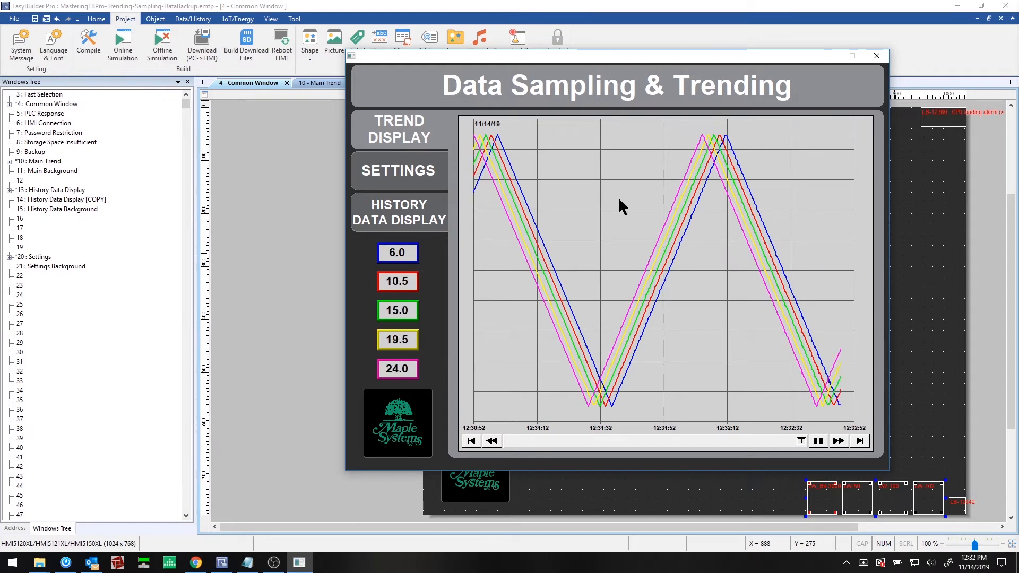
On the simulation's settings screen, test the X-axis zoom at 60 and 120 seconds and restart data sampling.
click(402, 166)
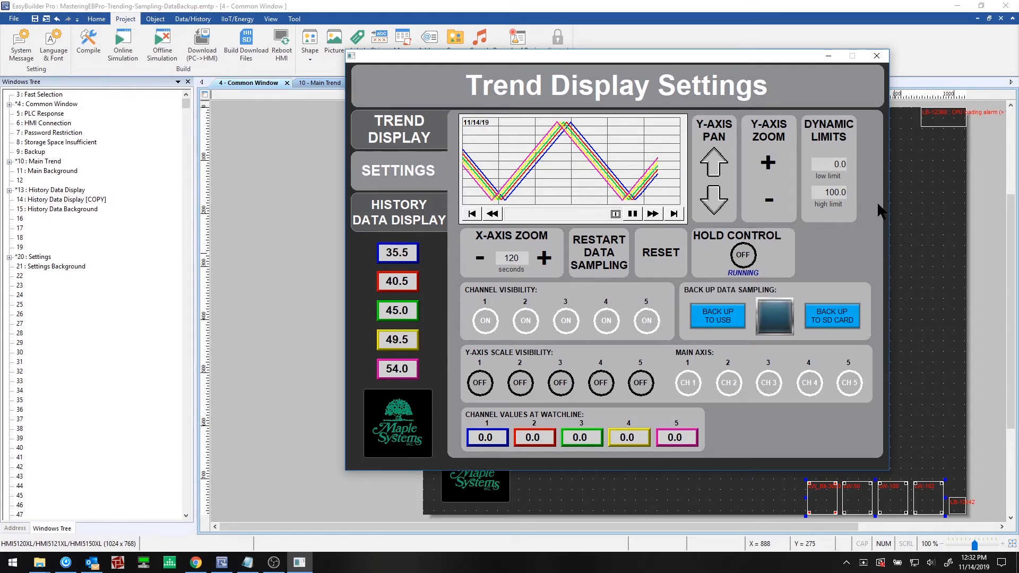
click(544, 259)
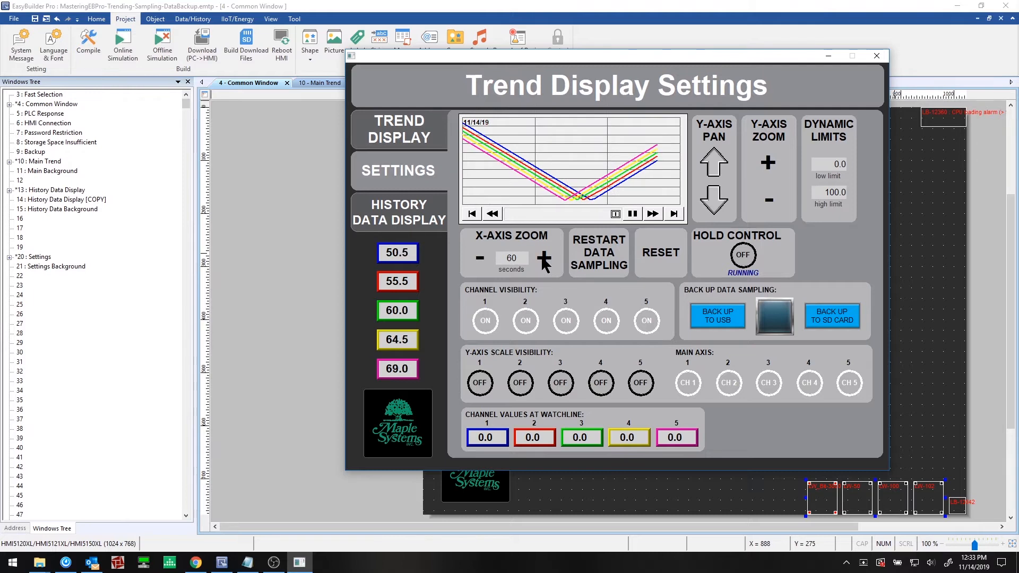
click(598, 256)
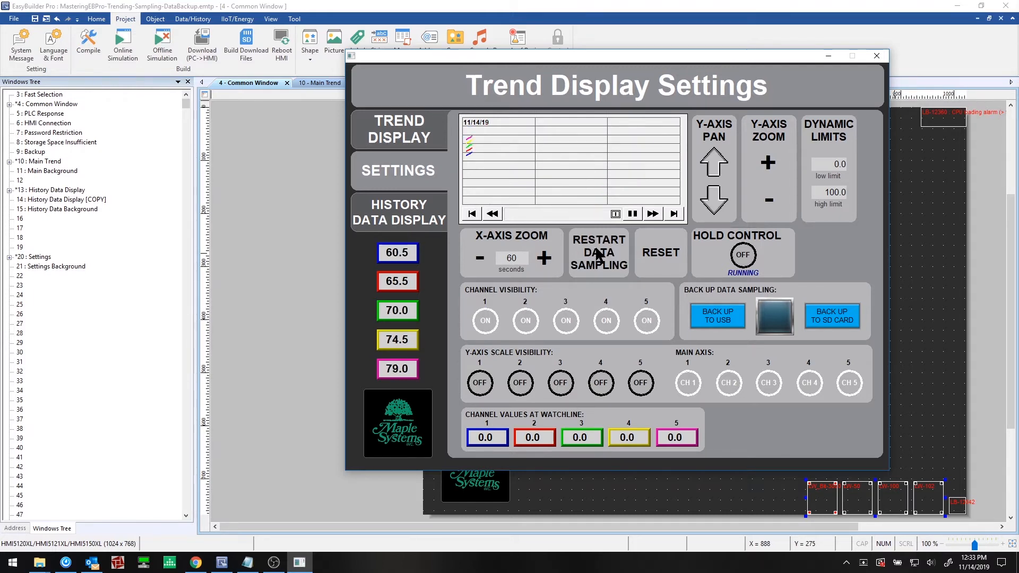
click(548, 258)
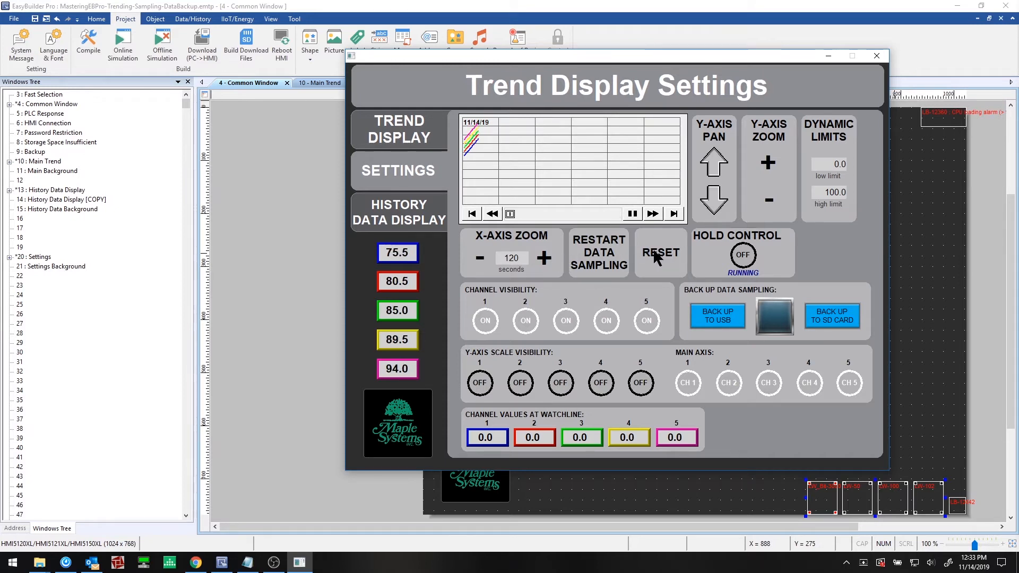
Pause the trend with the hold control and resume it.
click(745, 255)
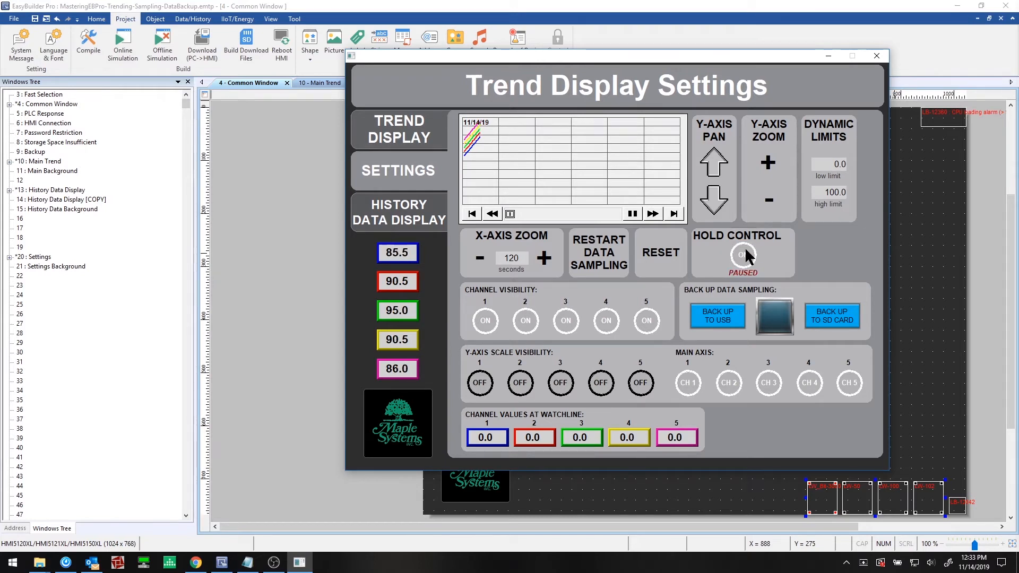
click(745, 255)
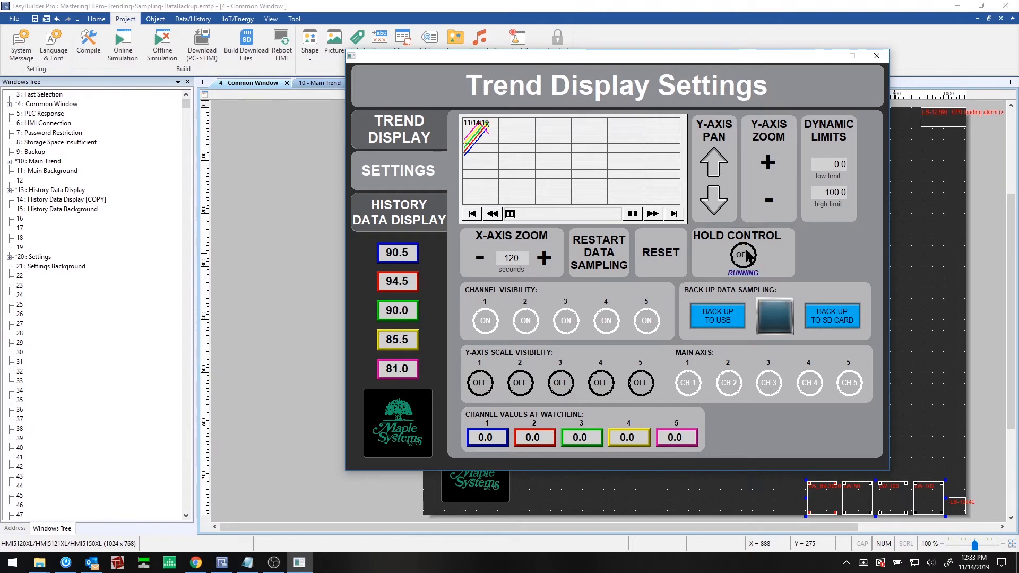
Hide and restore channels 1 to 3 on the trend, and try the USB and SD card backups of the data sampling.
click(495, 322)
click(530, 323)
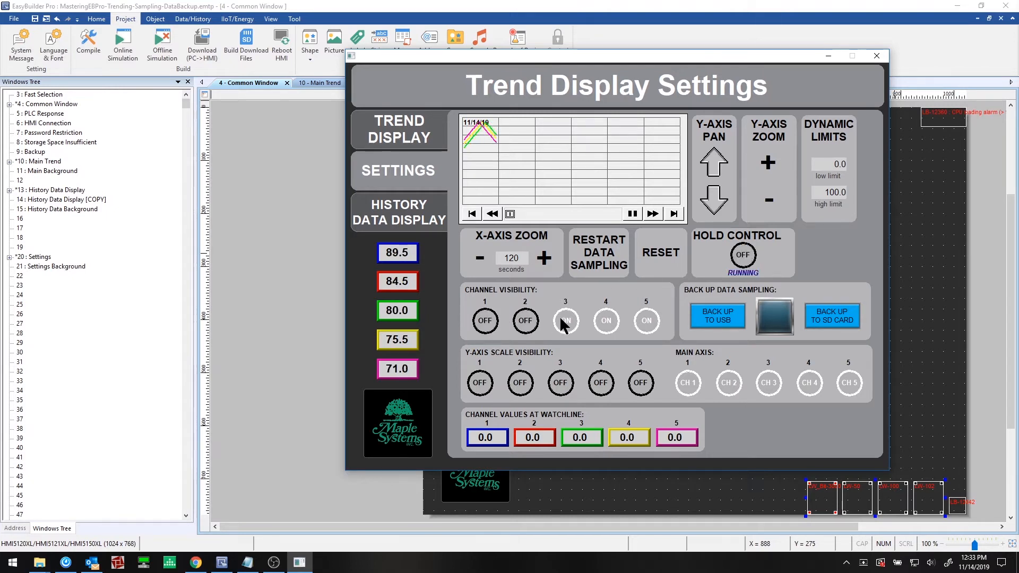
click(565, 322)
click(485, 321)
click(525, 322)
click(565, 319)
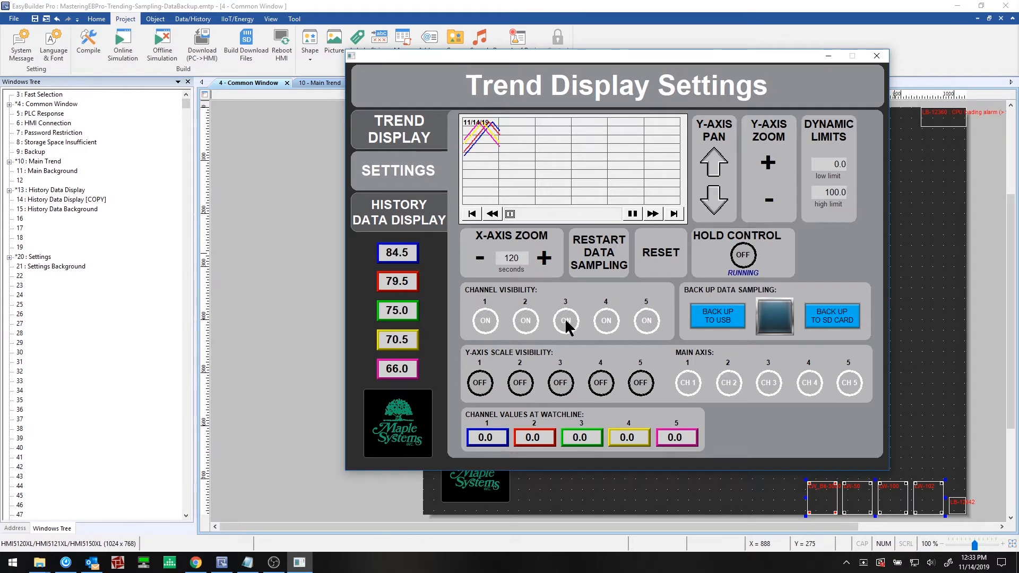
click(707, 311)
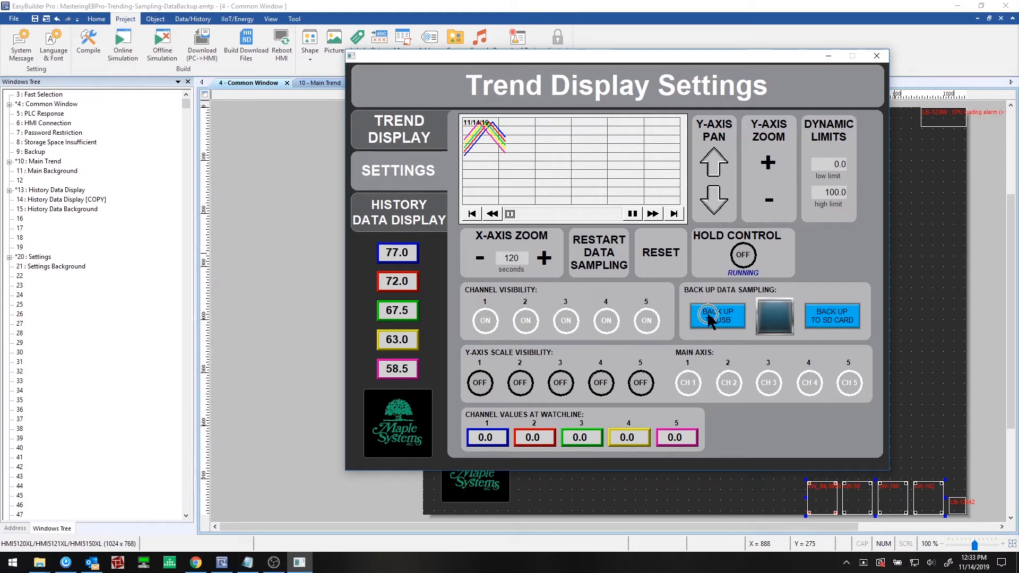
click(818, 315)
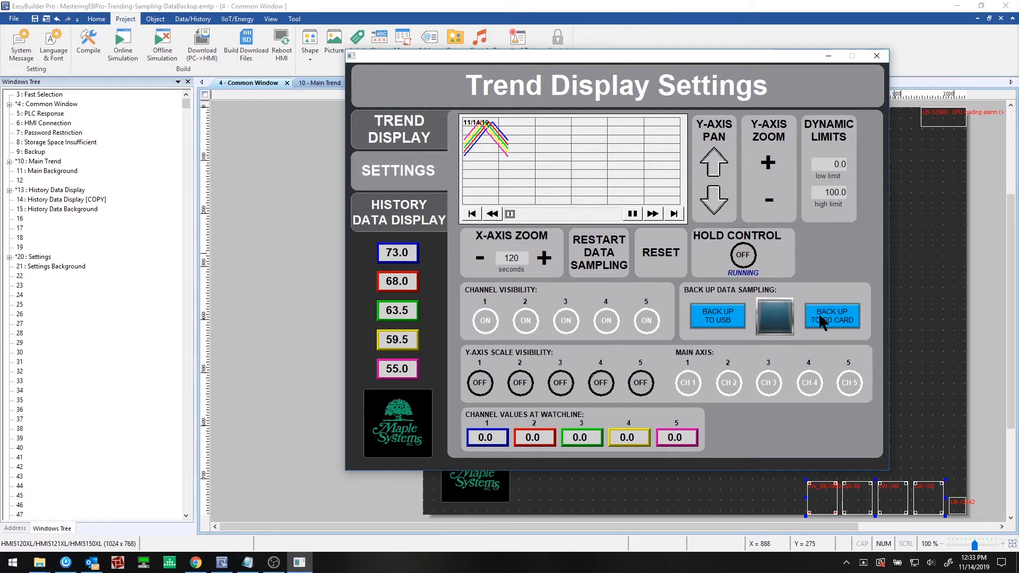
Turn on the Y-axis scales for channels 1, 2 and 3, and make channel 2 the main axis.
click(481, 386)
click(522, 388)
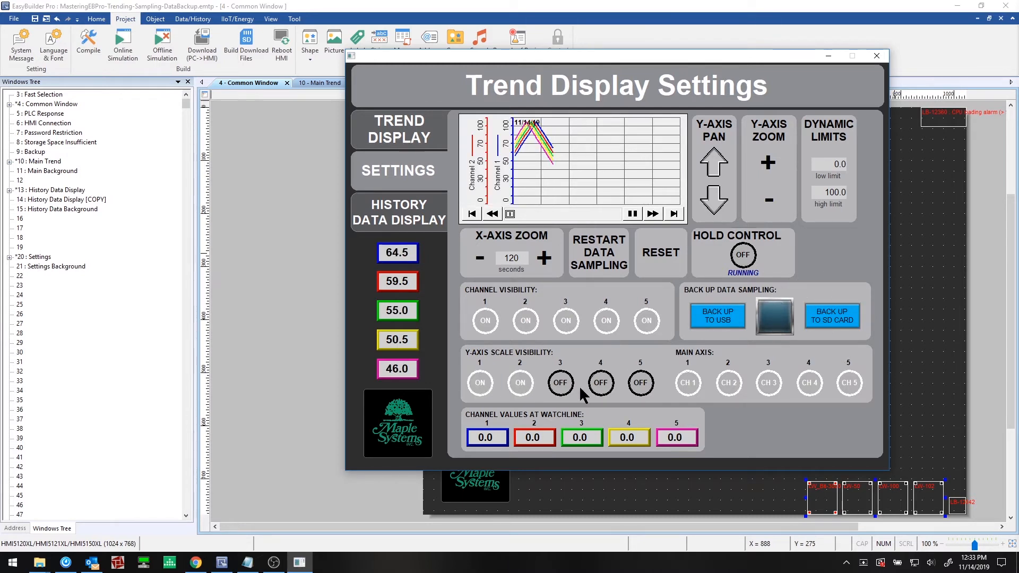
click(561, 384)
click(689, 386)
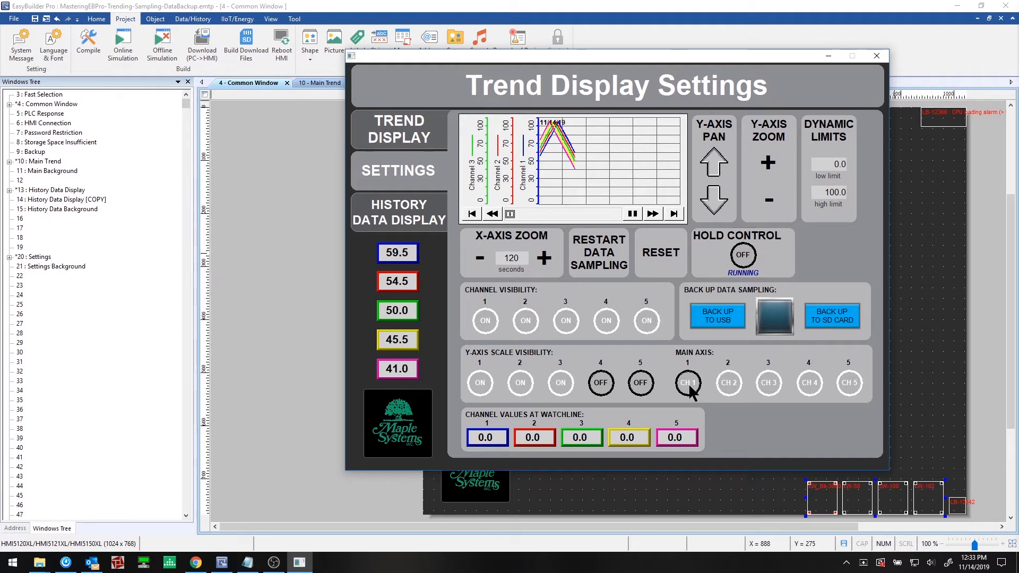
click(729, 386)
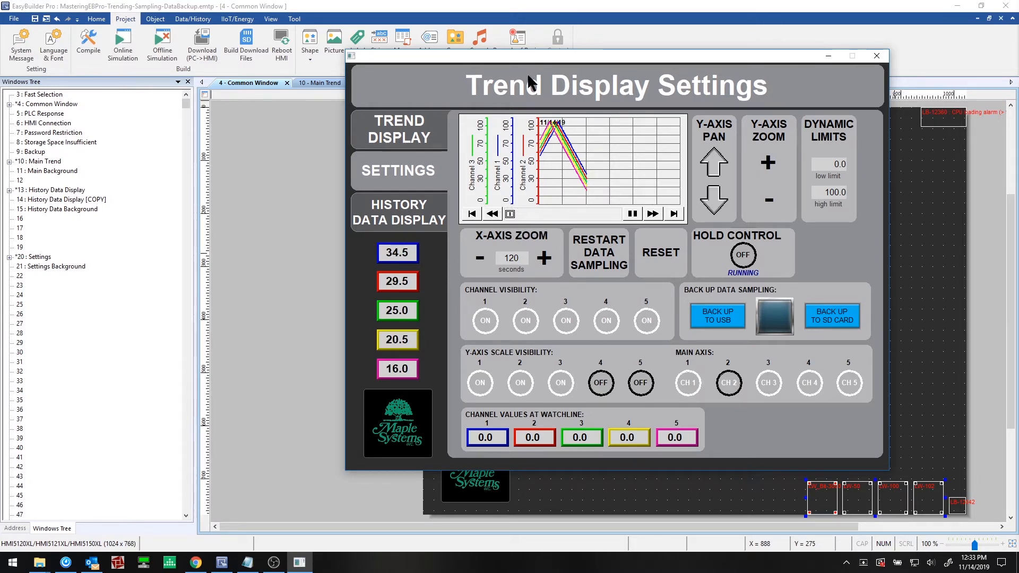
Check the channel scales on the full trend display screen, and reset the trend from the settings screen.
click(396, 125)
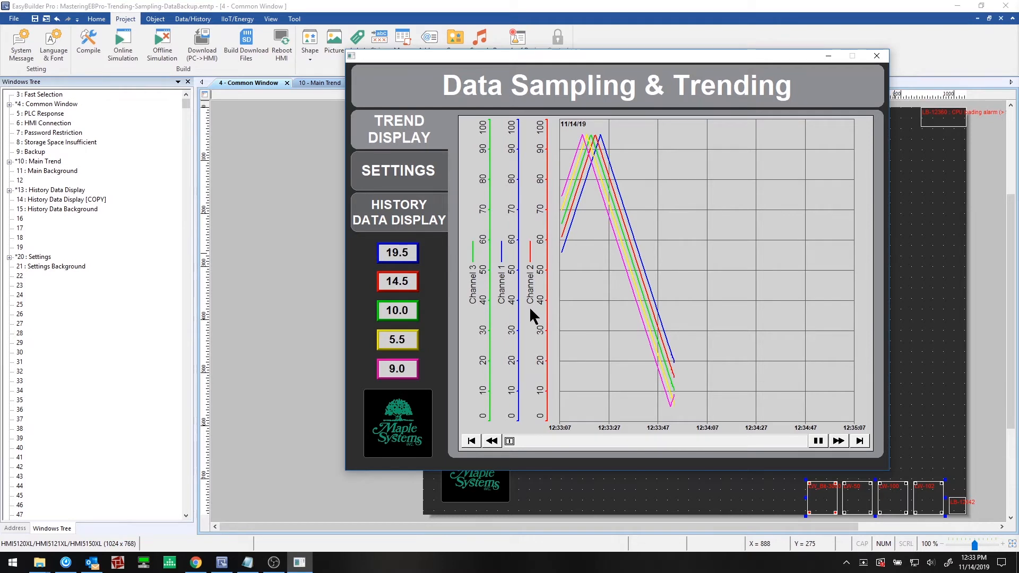
click(399, 167)
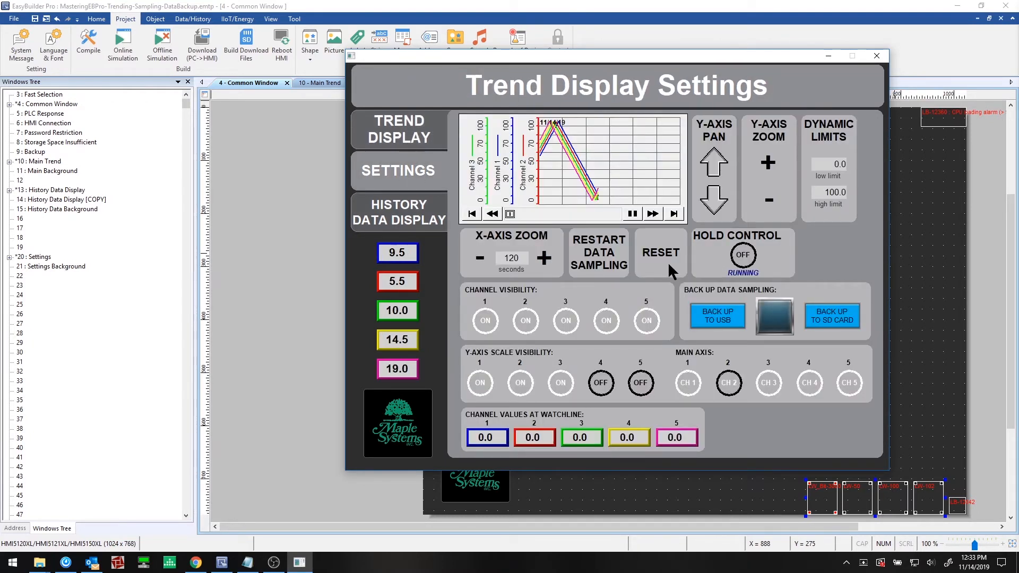
click(644, 253)
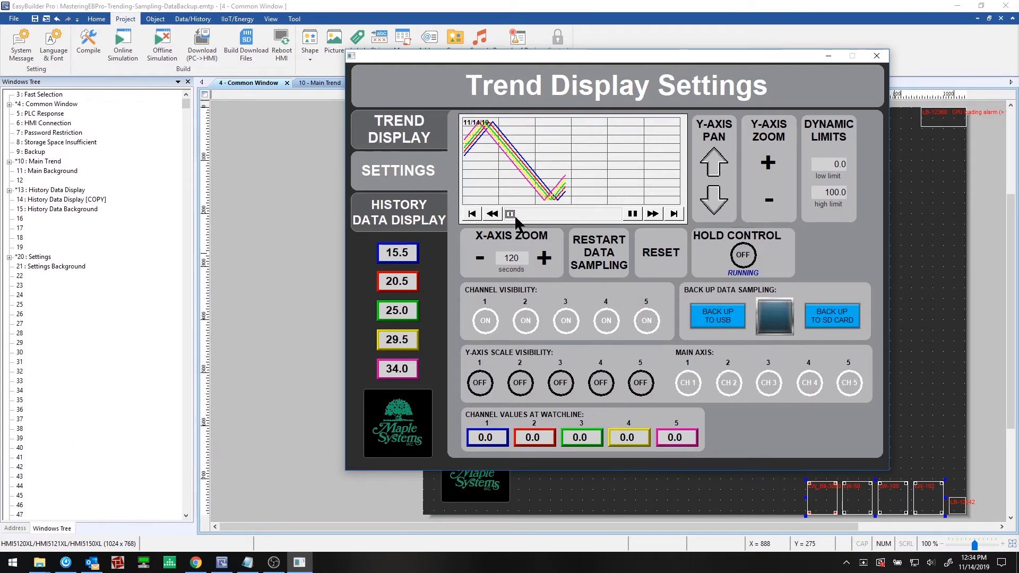
Place a watchline on the trend to read the five channel values at that point, and reset the trend display.
click(510, 160)
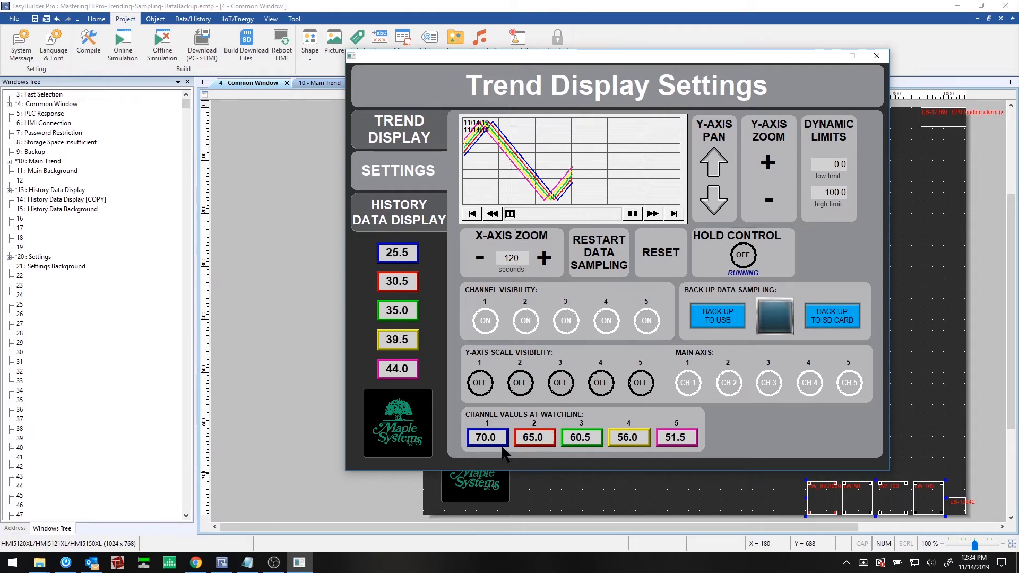
key(ctrl)
key(ctrl)
click(653, 253)
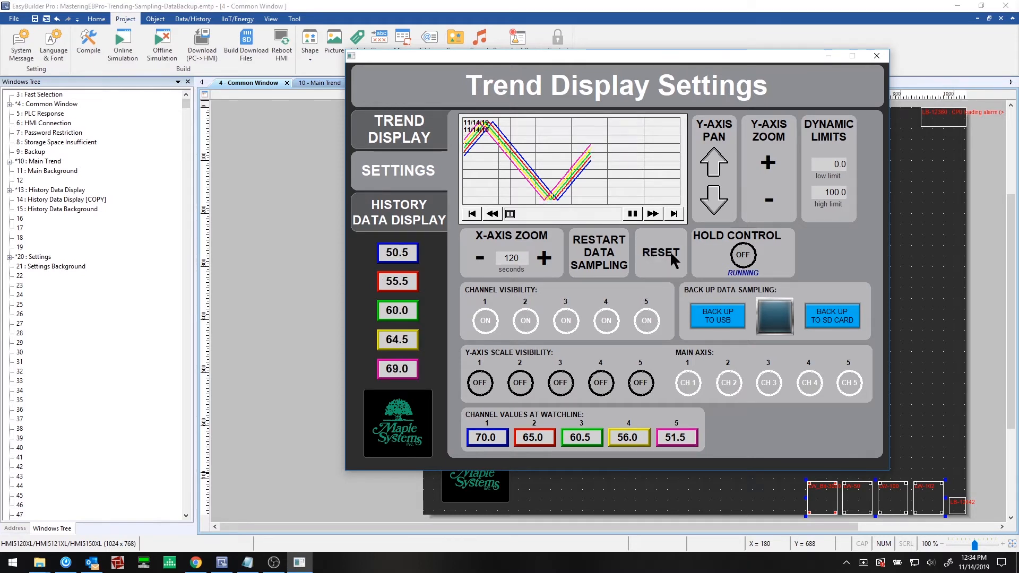
Test the trend's Y-axis pan up and down and its Y-axis zoom in and out while observing the dynamic limits.
click(714, 163)
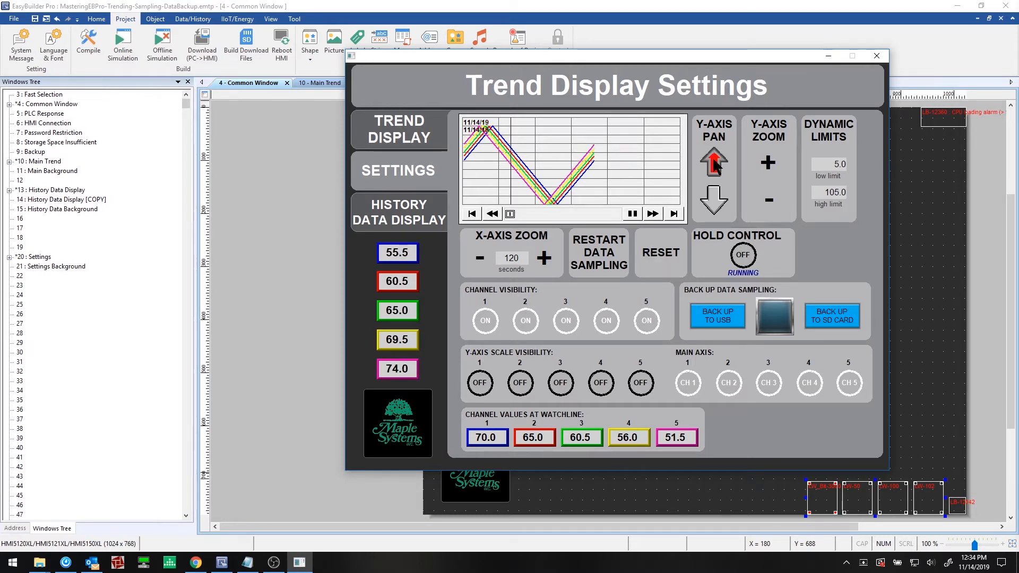
click(715, 208)
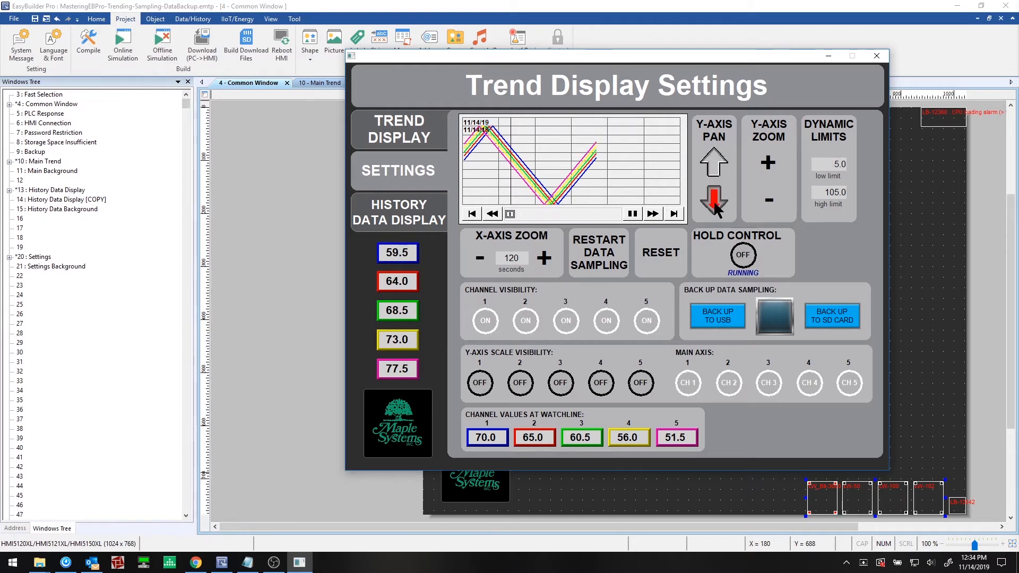
click(769, 164)
click(769, 165)
click(768, 165)
click(768, 165)
click(768, 165)
click(768, 165)
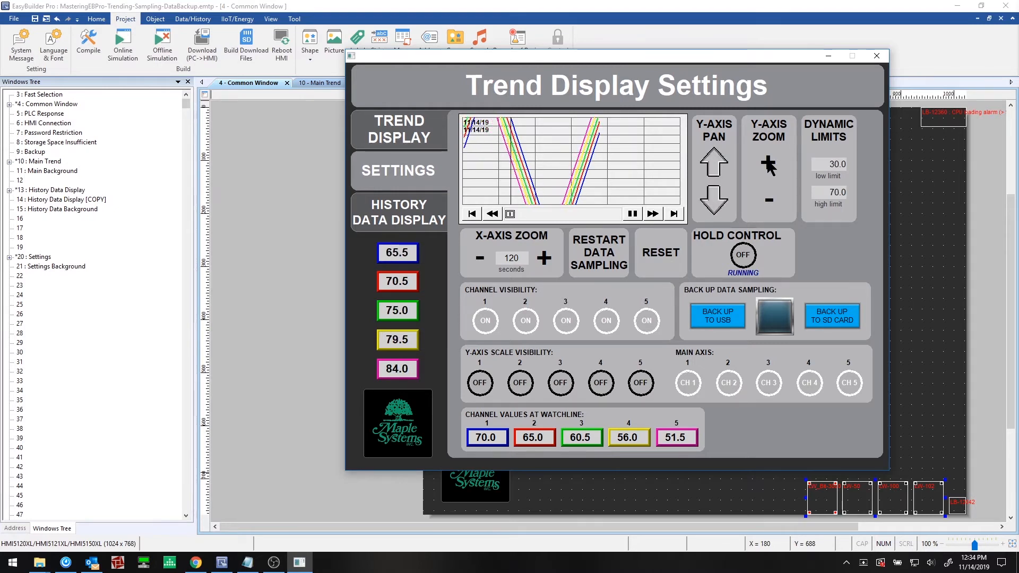
click(768, 197)
click(768, 198)
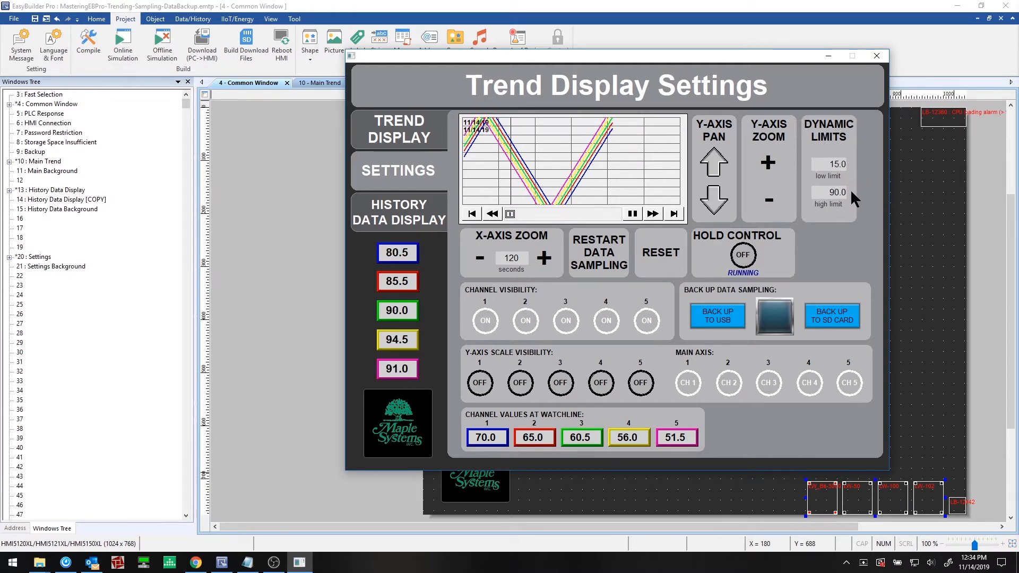
click(767, 161)
click(714, 162)
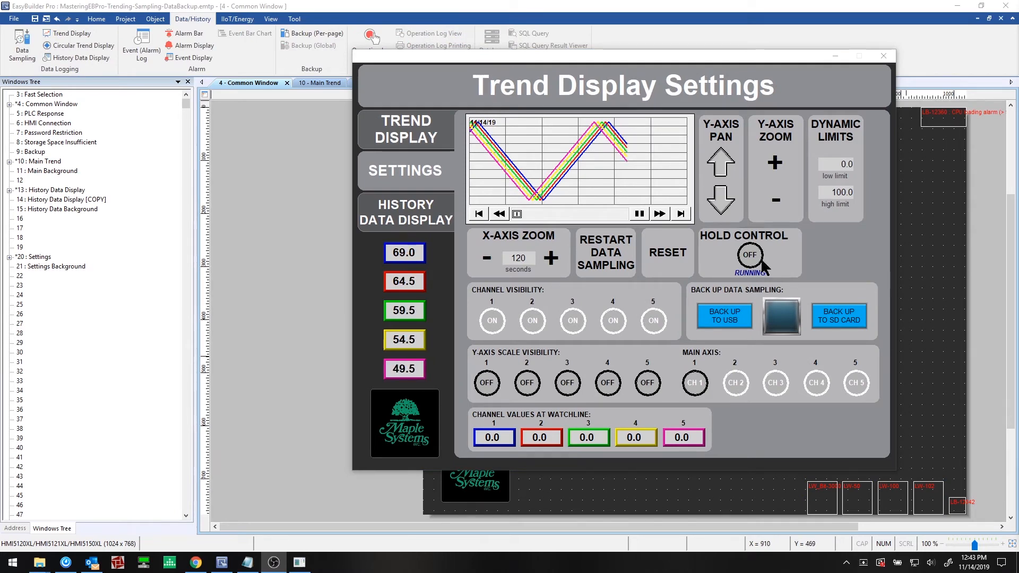
Close the simulation and open window 20 Settings to locate the Restart Data Sampling, USB backup and SD card backup objects.
click(883, 56)
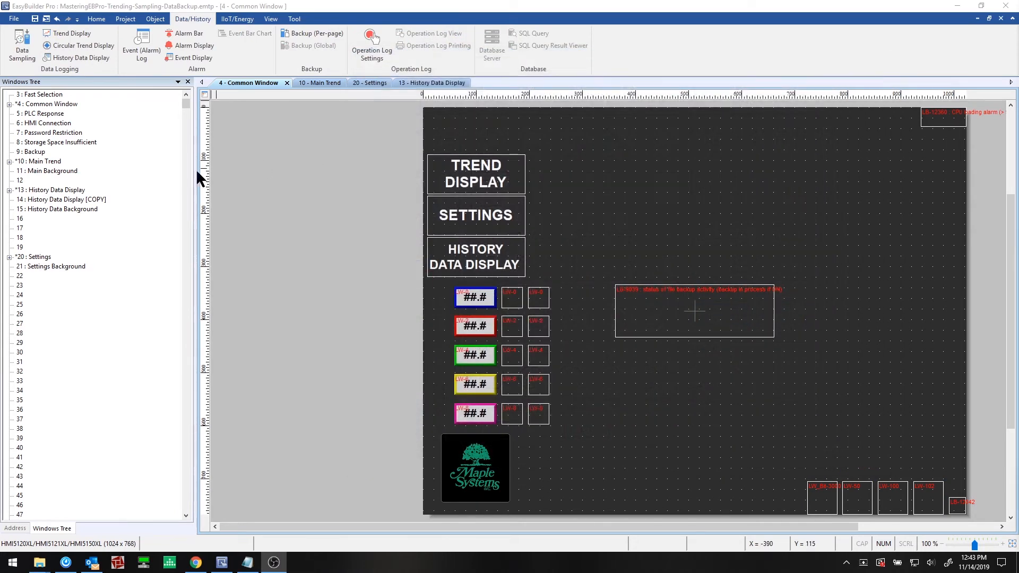
double_click(39, 257)
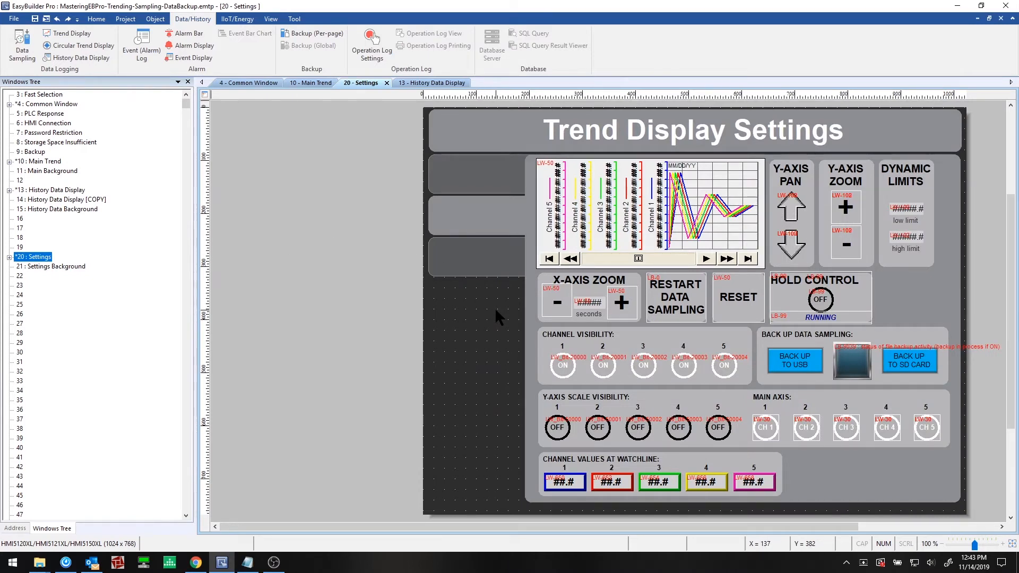
click(672, 278)
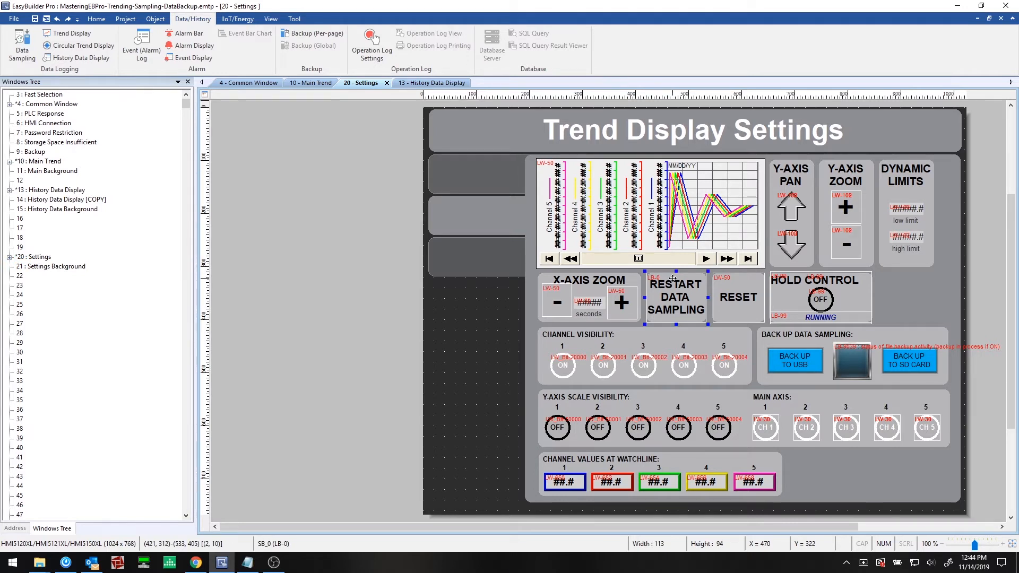
click(786, 355)
click(921, 359)
Review the Data sampling object's clear real-time data address and history file settings, leaving them as they are.
click(21, 47)
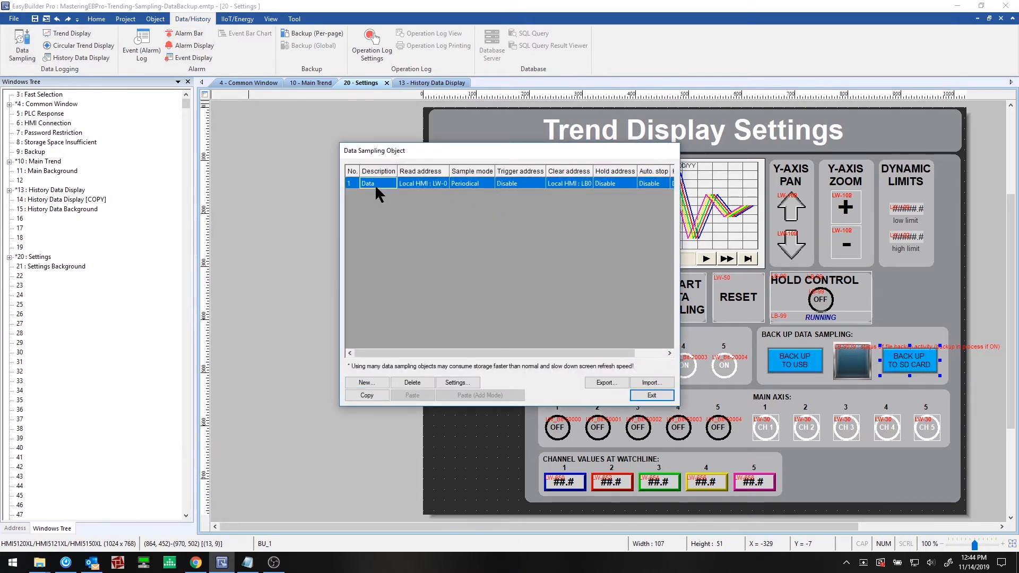
double_click(374, 183)
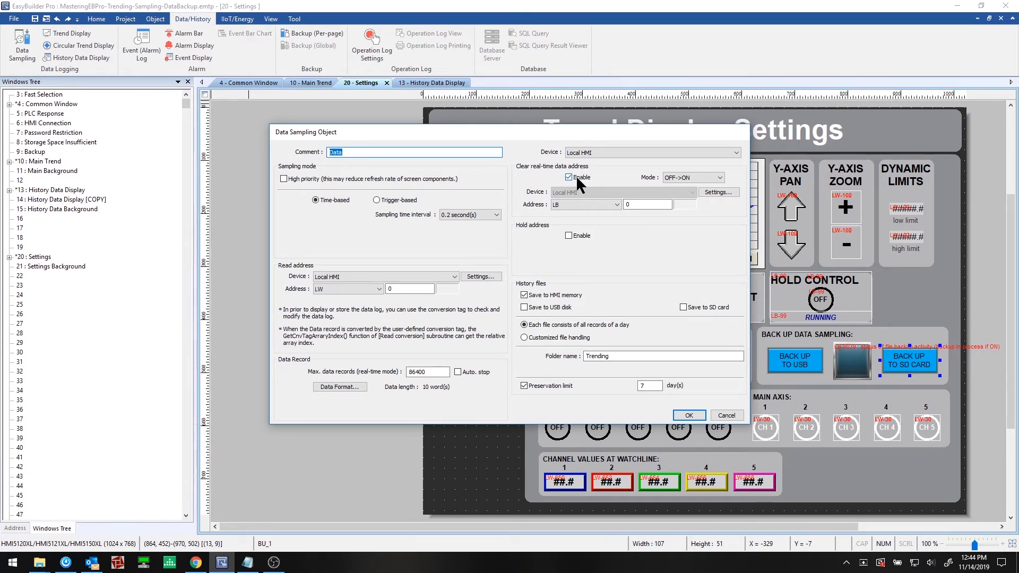
click(640, 205)
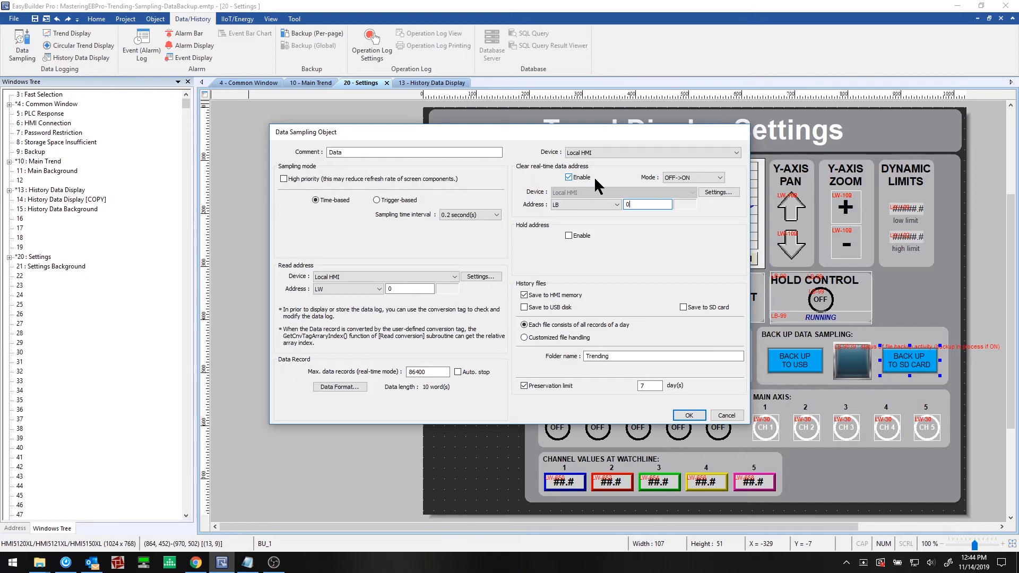
click(695, 416)
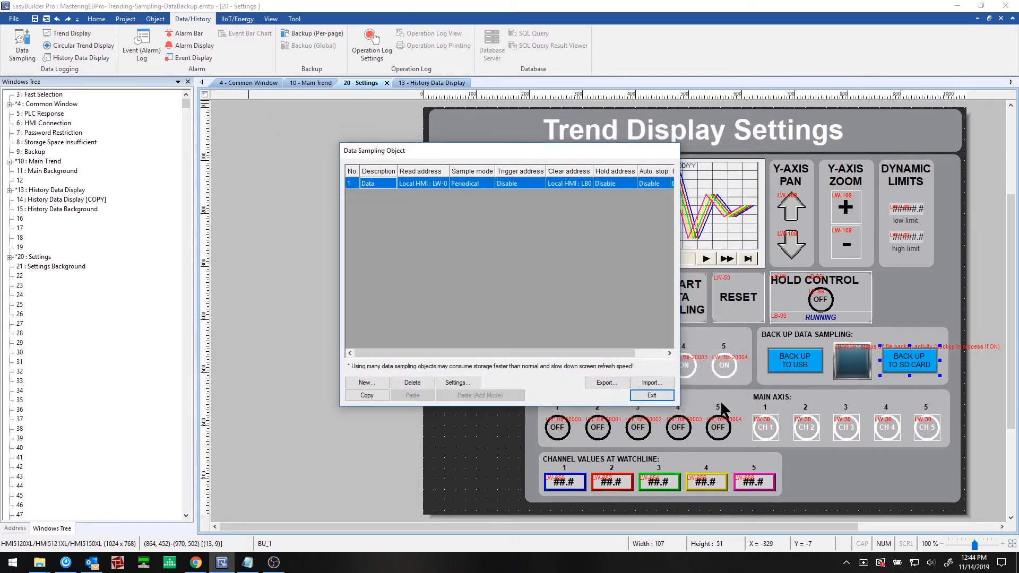
click(652, 396)
Examine the Back Up to USB object's properties, including the available storage formats, without changing them.
double_click(789, 353)
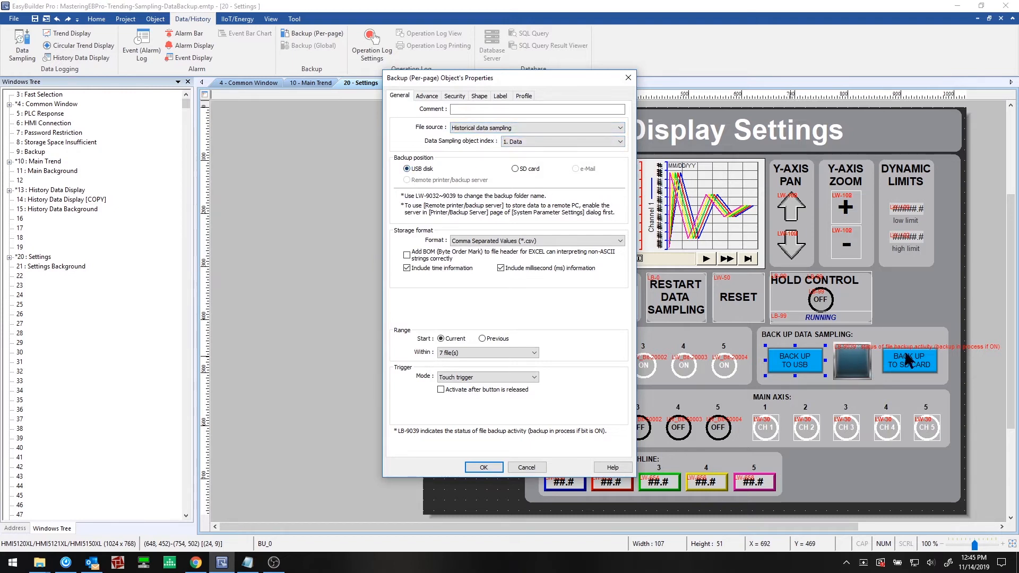
click(483, 239)
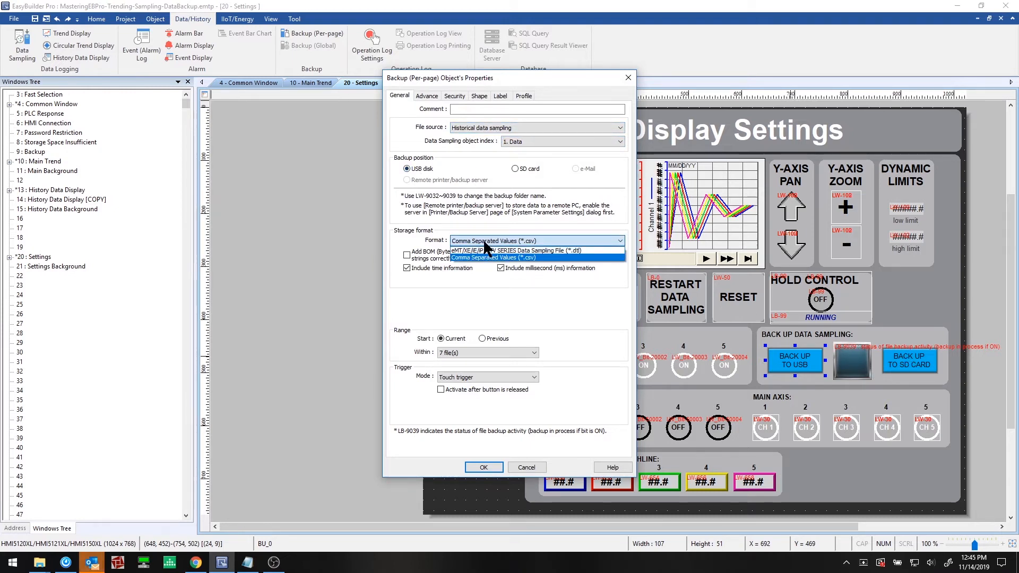
click(483, 240)
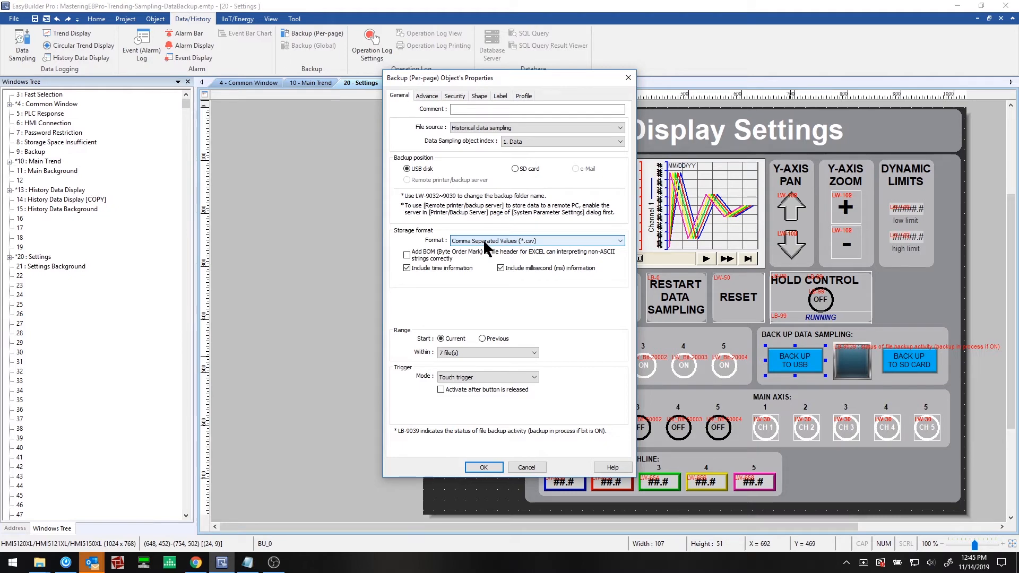
click(527, 467)
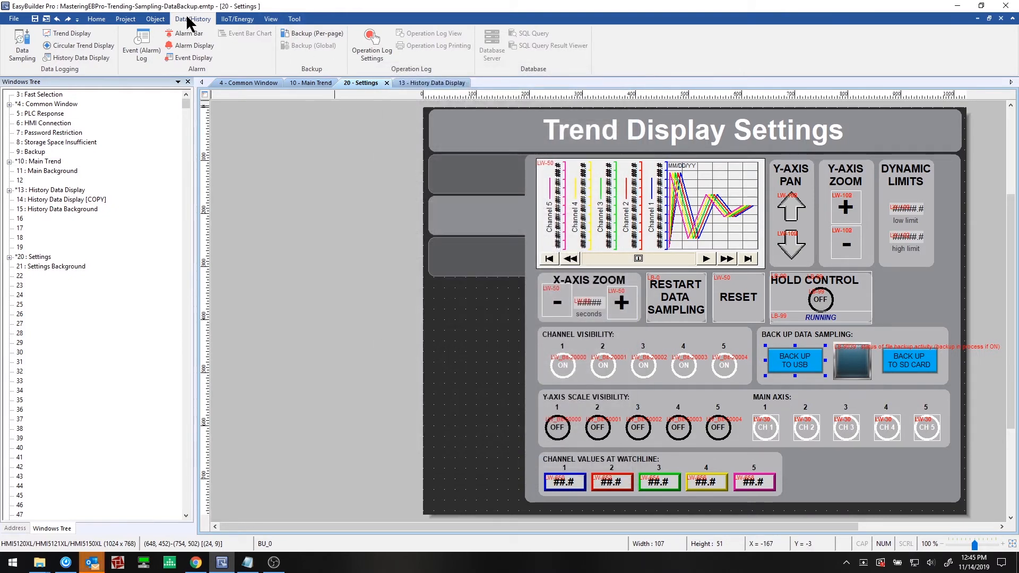
Look at the general options for a new Backup (Per-page) object without creating it.
click(316, 33)
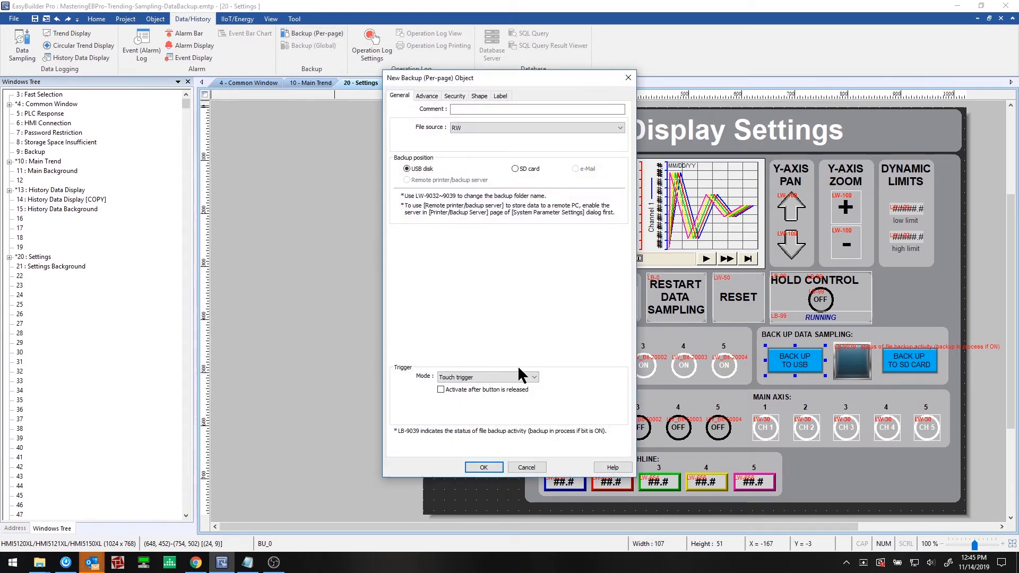
key(ctrl)
click(535, 465)
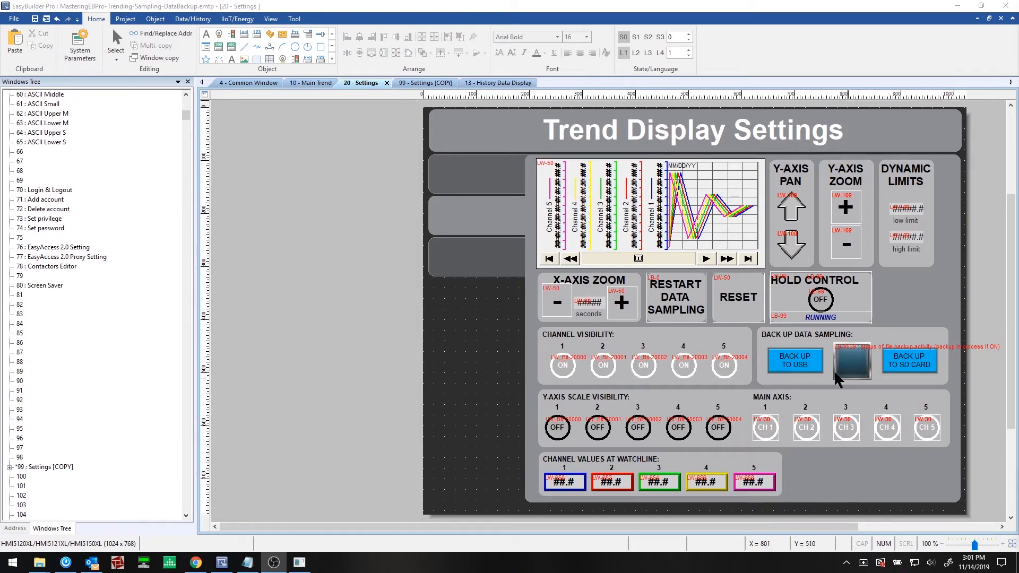
Review each Set Word action in the RESET combo button's action list, leaving the object unchanged.
double_click(753, 307)
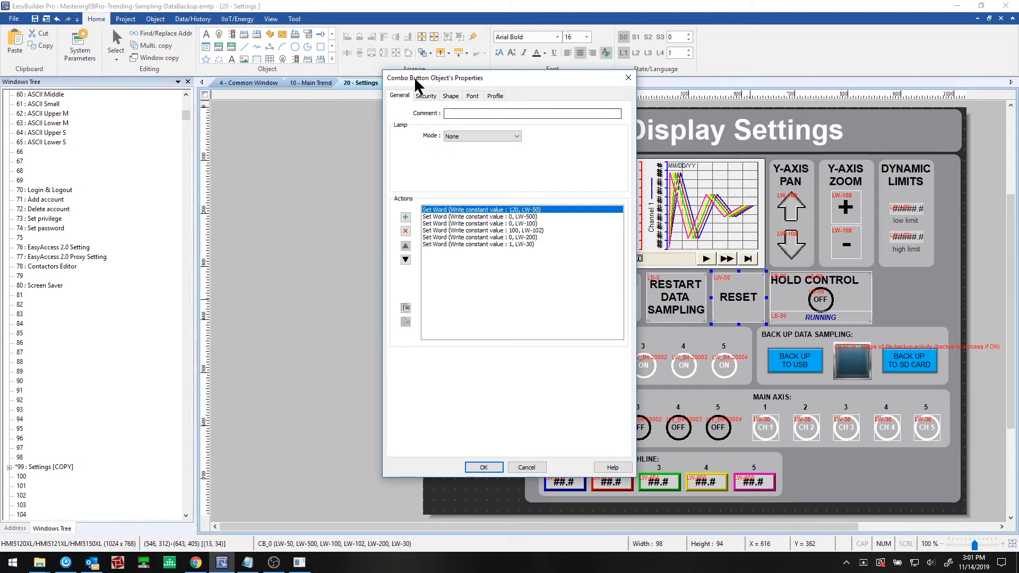
click(415, 79)
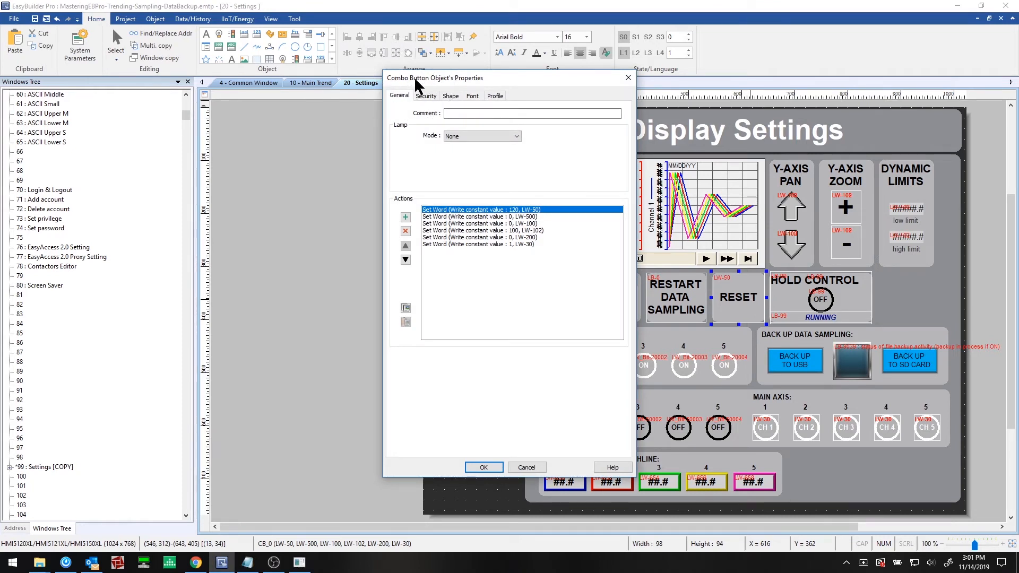
click(561, 227)
click(554, 217)
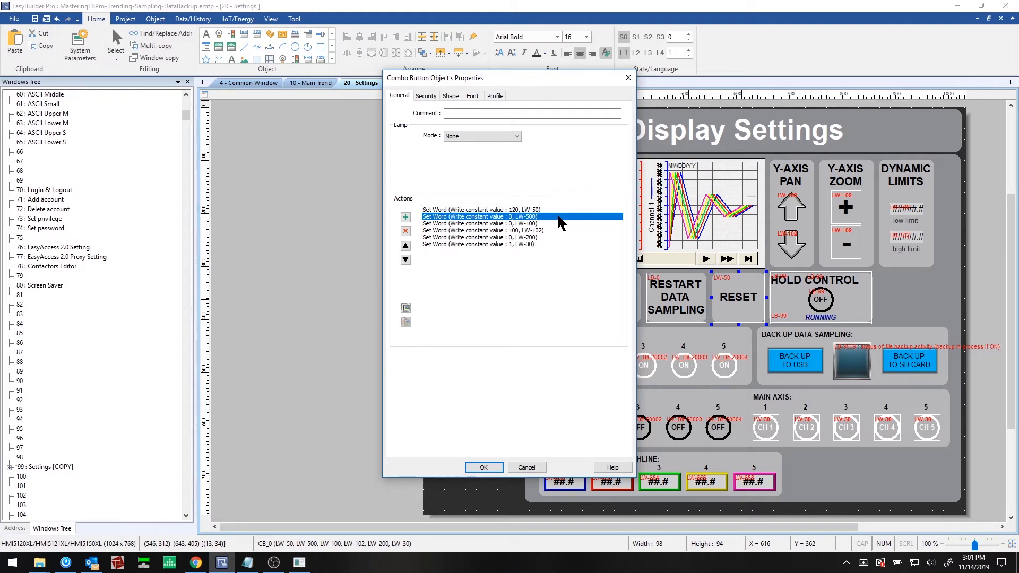
click(558, 224)
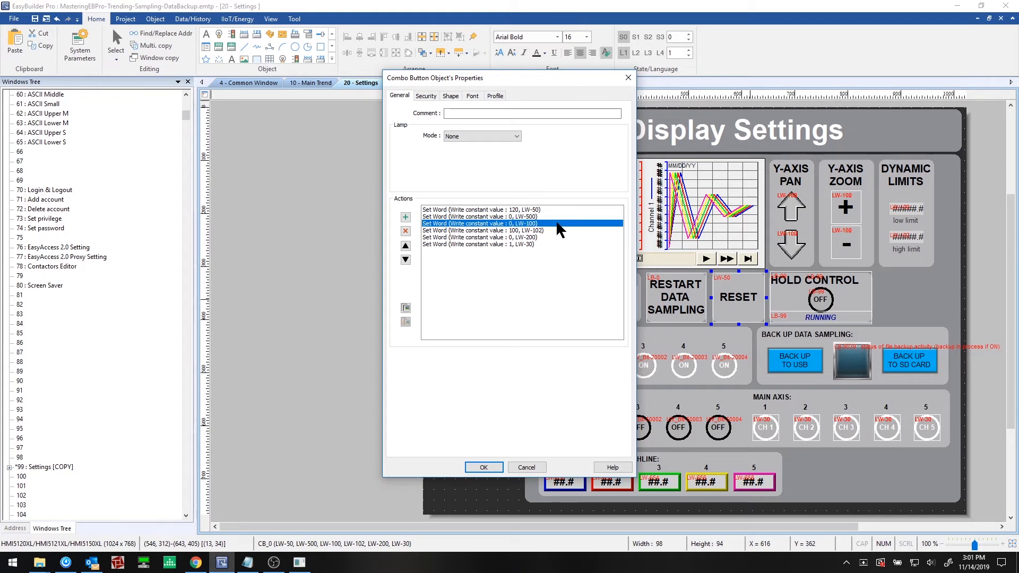
click(548, 231)
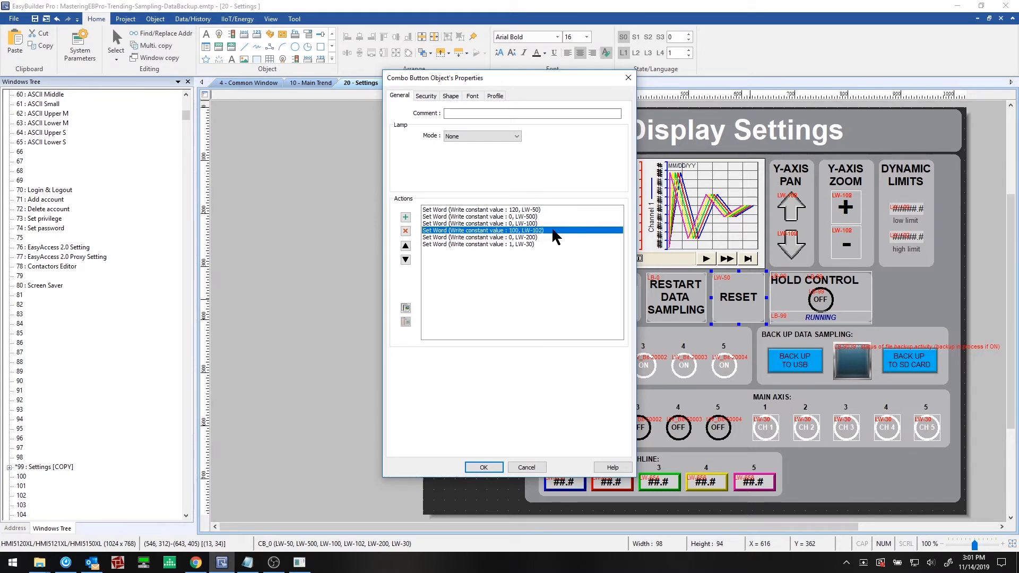
click(545, 237)
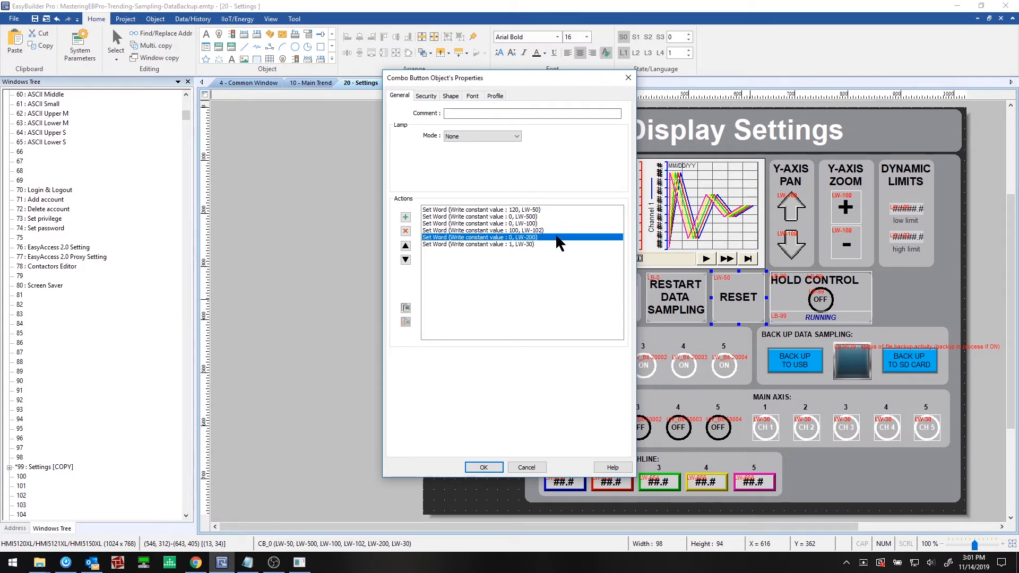
click(540, 245)
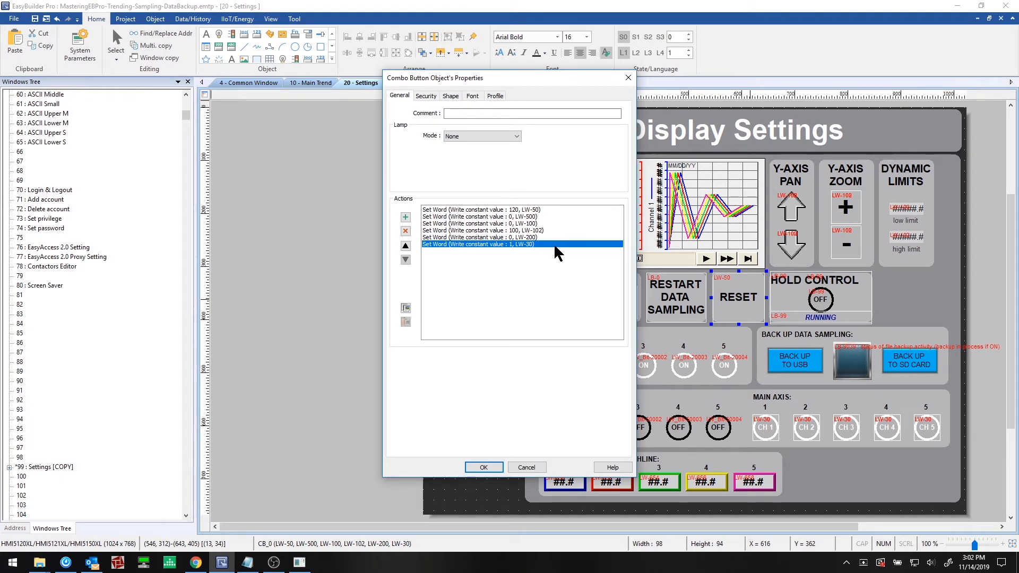
click(526, 468)
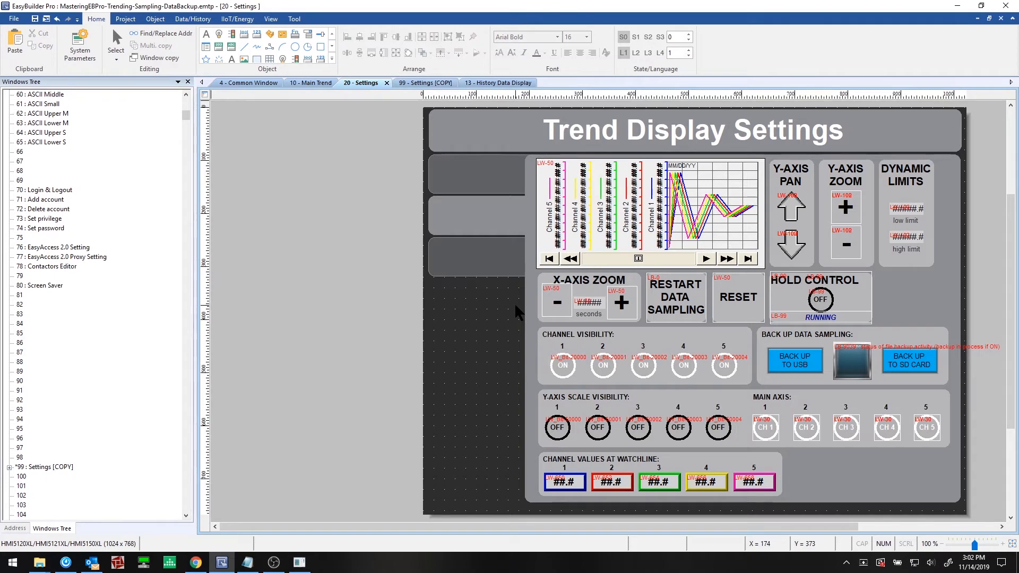
Examine the set style, increment value and high limit of the X-Axis Zoom minus button without changing them.
click(628, 291)
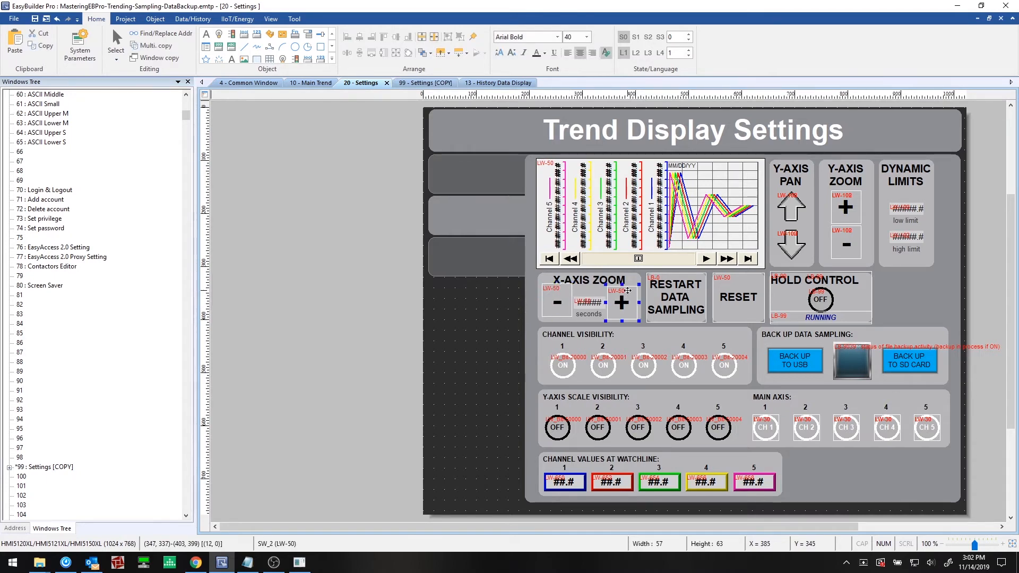
click(566, 289)
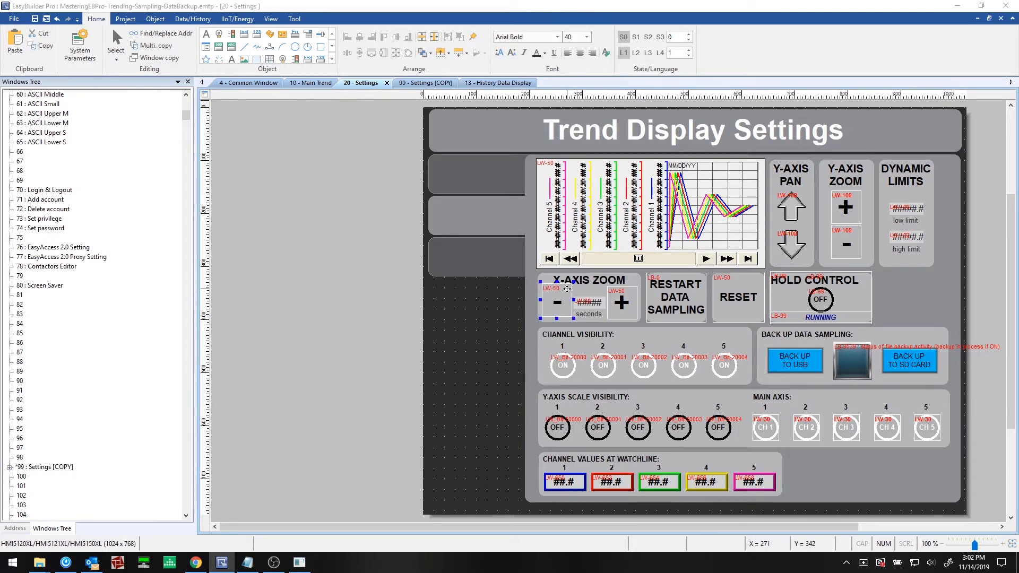
double_click(567, 289)
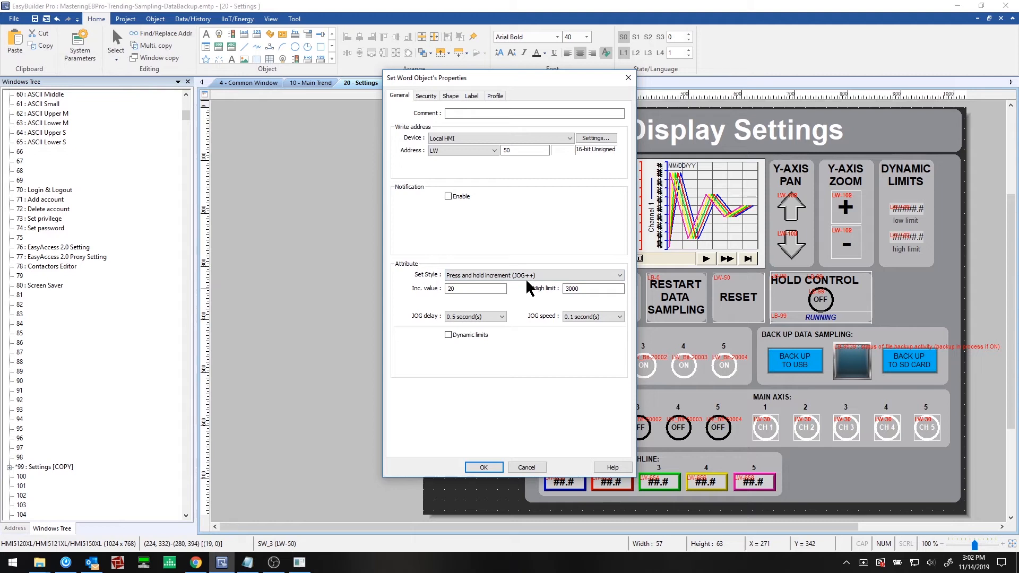
drag(585, 289, 542, 292)
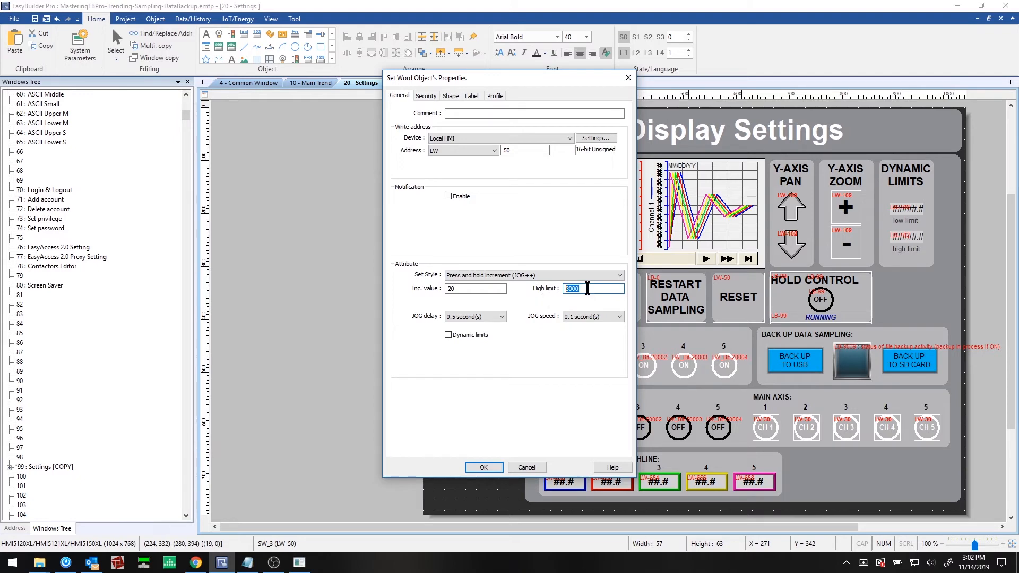
click(587, 288)
click(484, 467)
Examine the decrement value and low limit of the X-Axis Zoom plus button, and locate the seconds display between the zoom buttons.
click(617, 292)
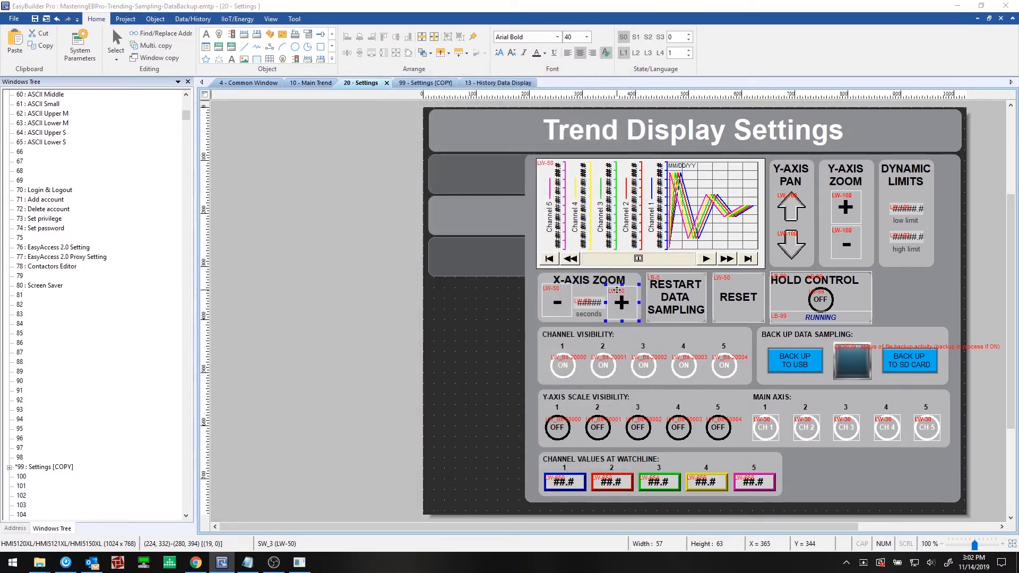
double_click(617, 290)
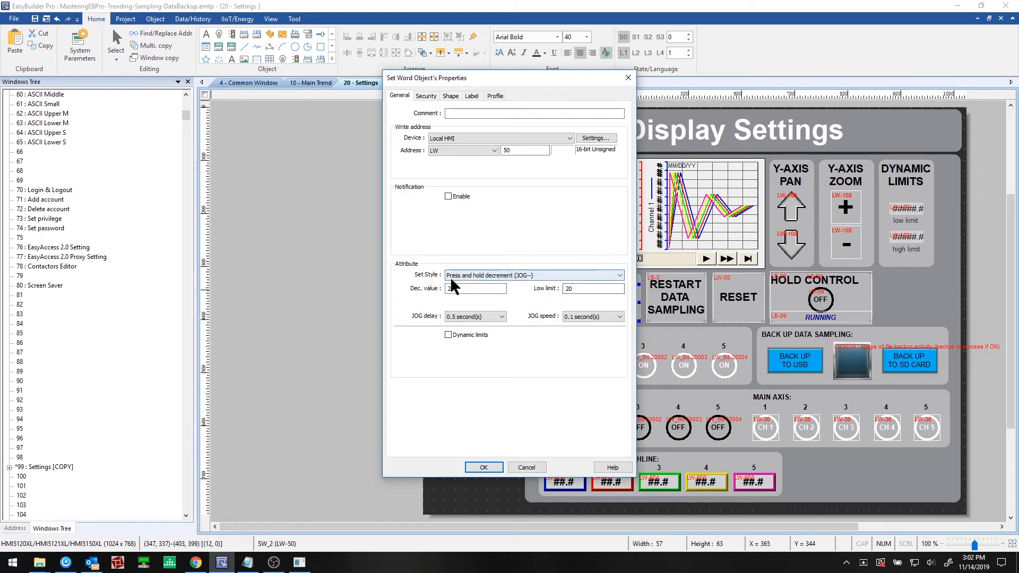
double_click(584, 289)
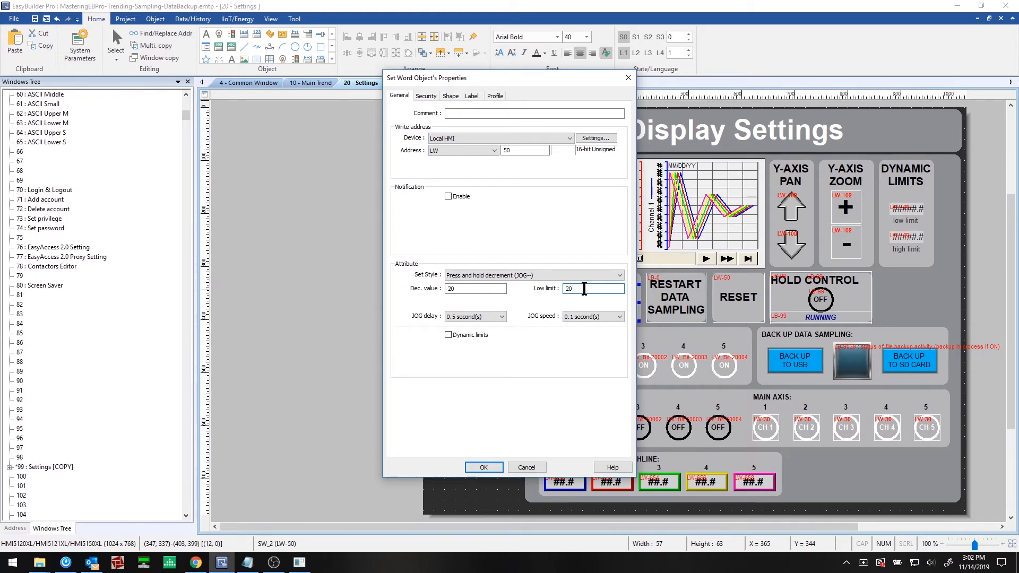
click(527, 467)
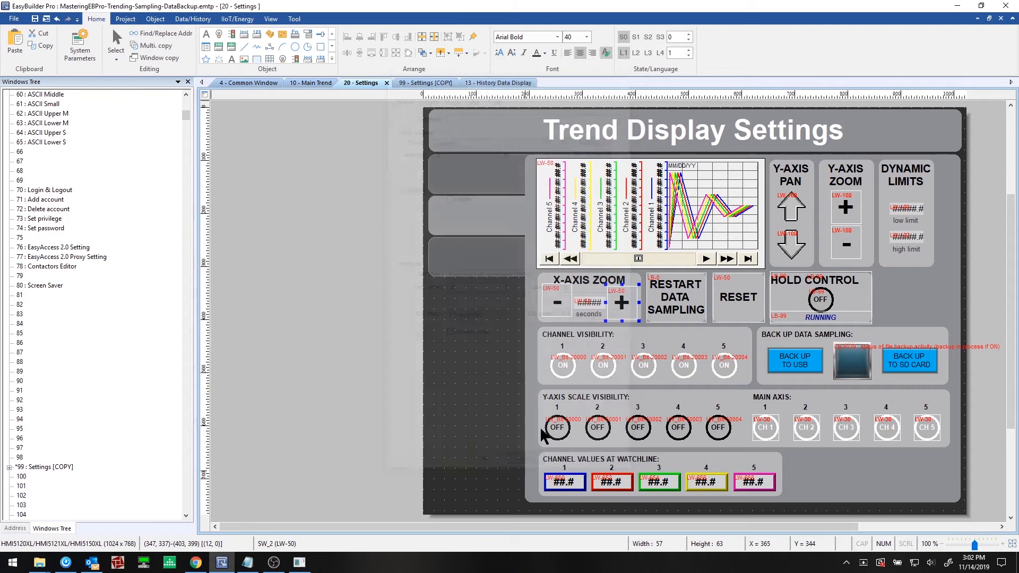
click(585, 303)
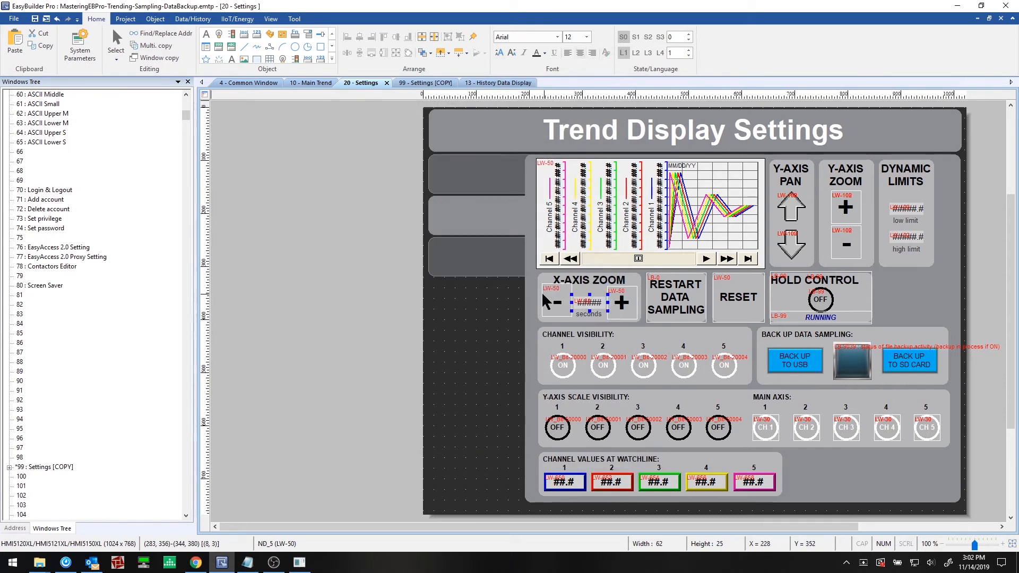
click(514, 282)
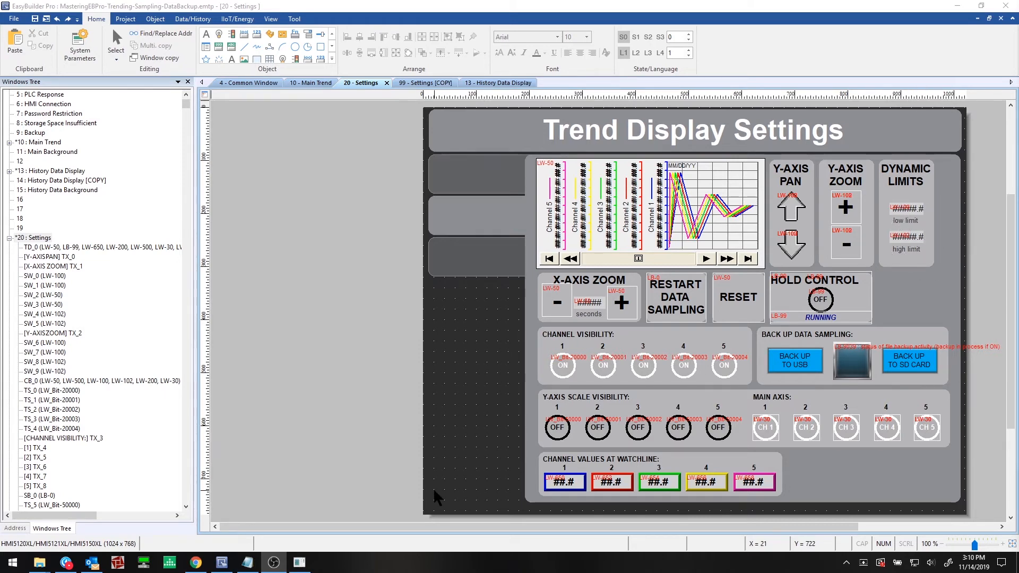
Switch to the running simulation and pan the trend's Y-axis up to limits of 15.0 and 115.0, then back to 0.0 and 100.0.
click(299, 563)
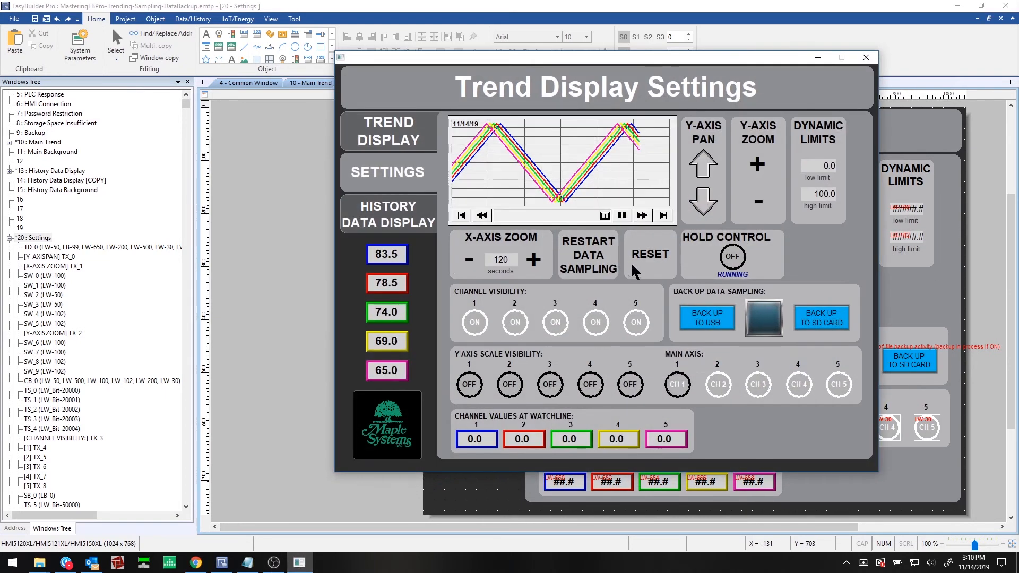
click(704, 165)
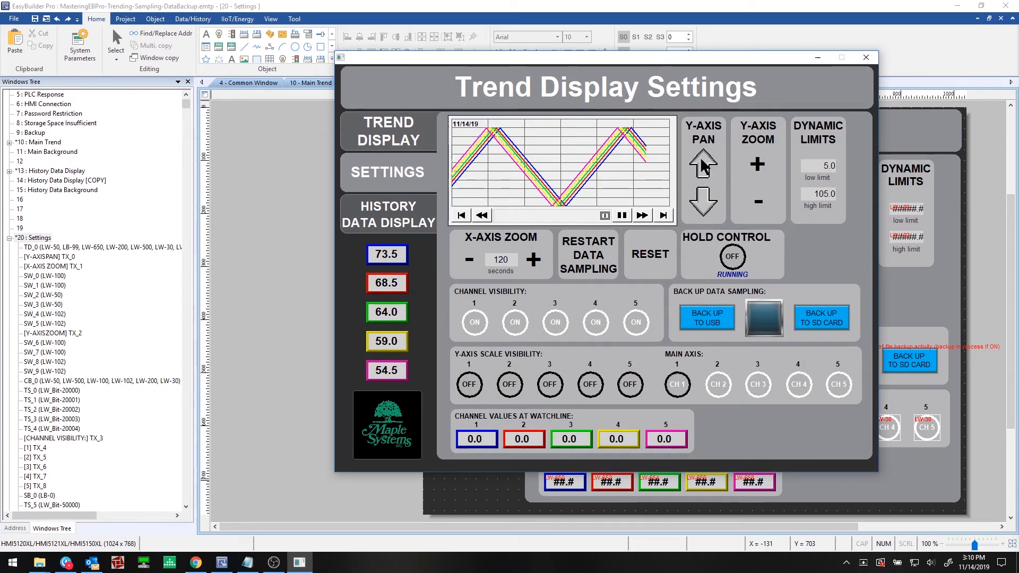
click(704, 165)
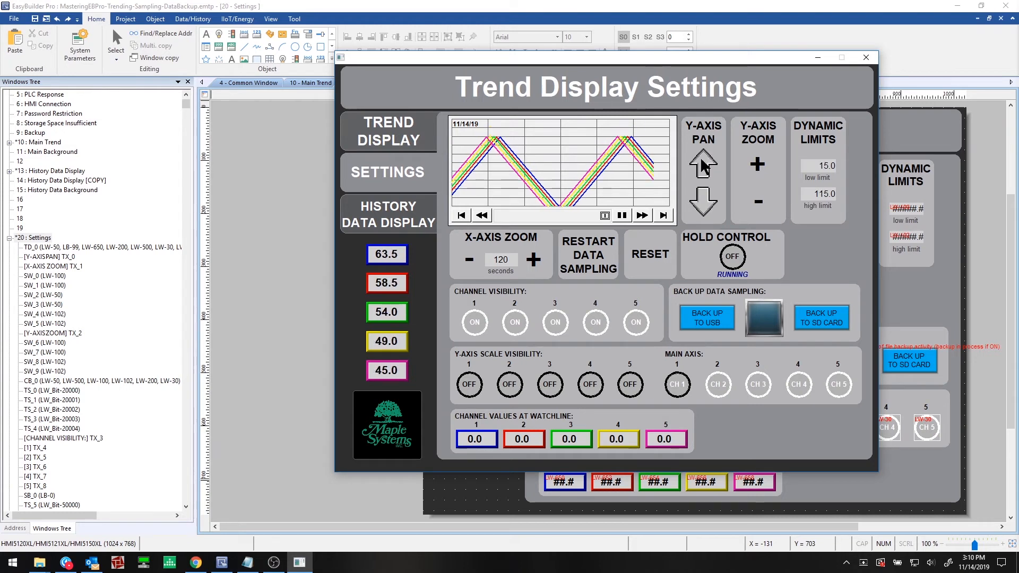
click(704, 201)
click(706, 204)
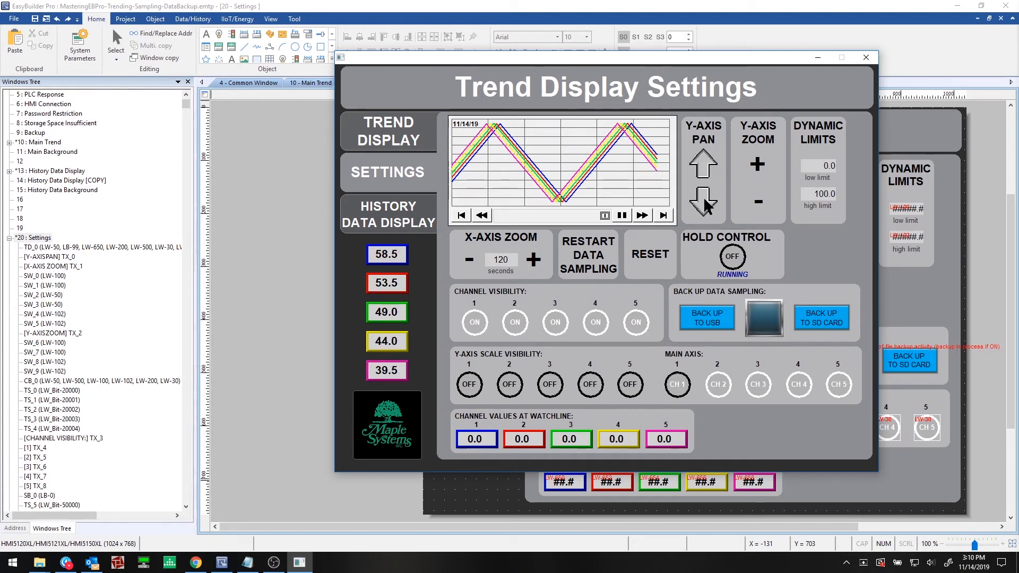
Zoom the trend's Y-axis in to limits of 30.0 and 70.0, then reset the trend display.
click(757, 164)
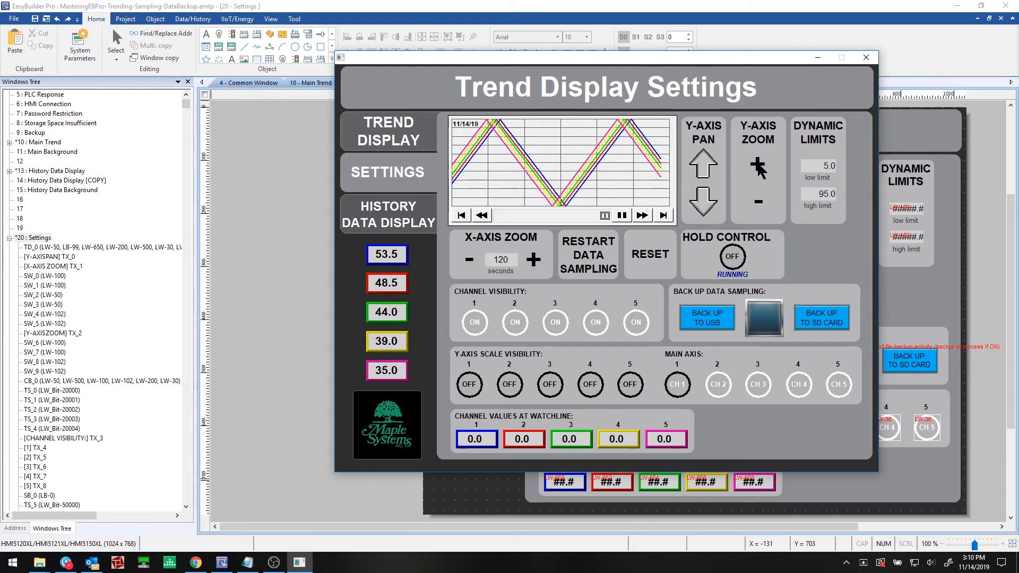
click(758, 166)
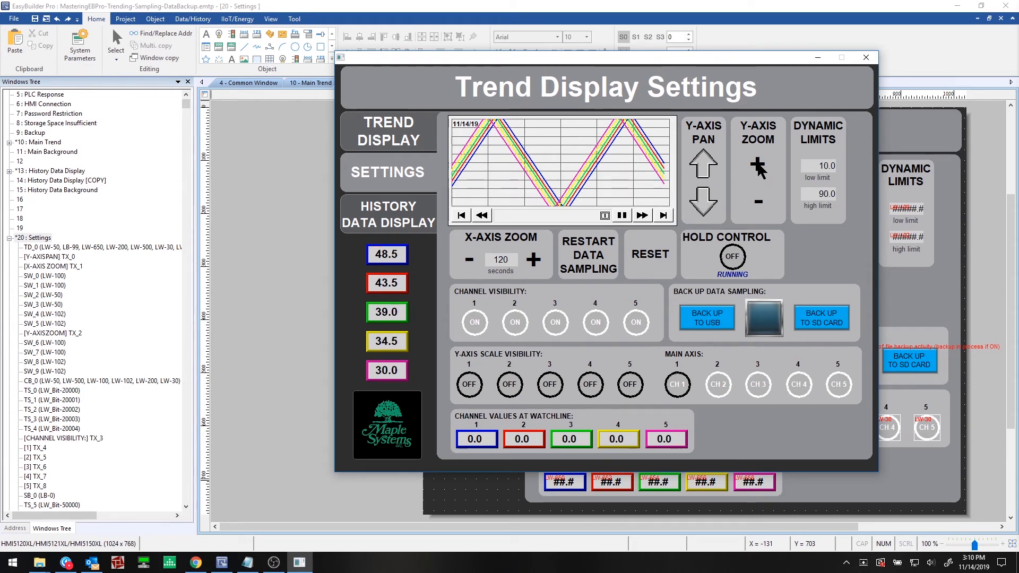
click(758, 166)
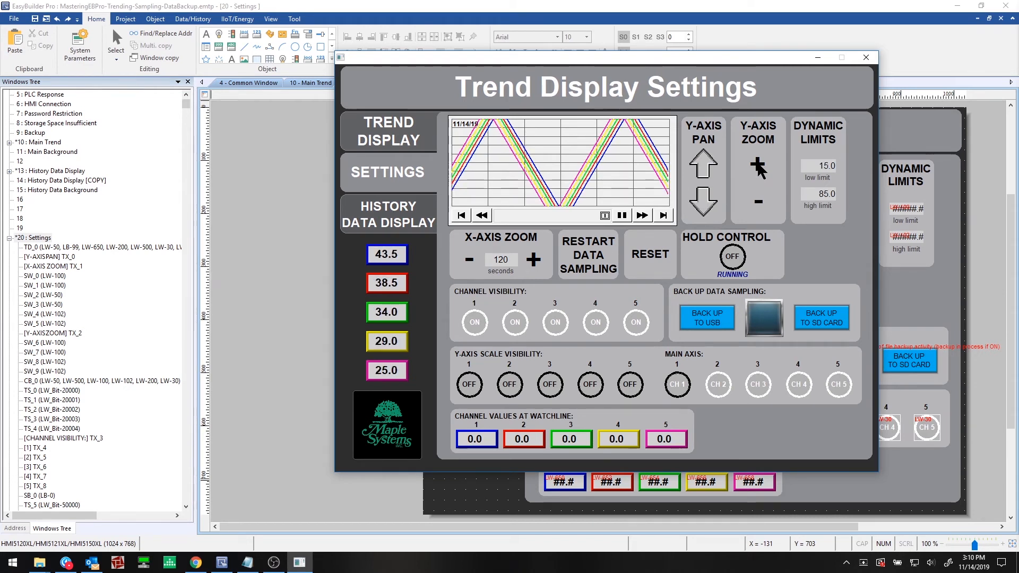
click(758, 165)
click(758, 166)
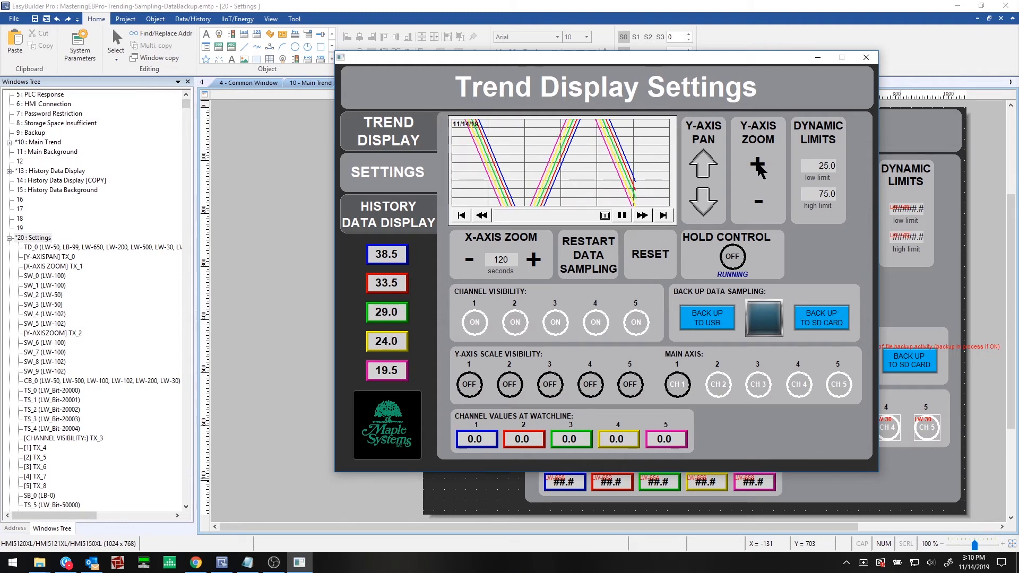
click(758, 165)
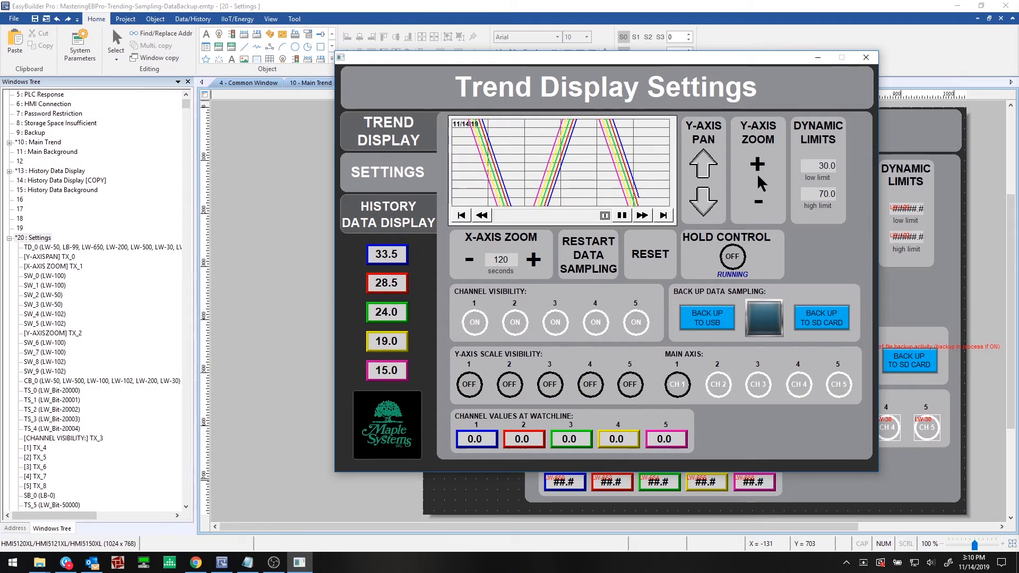
click(656, 253)
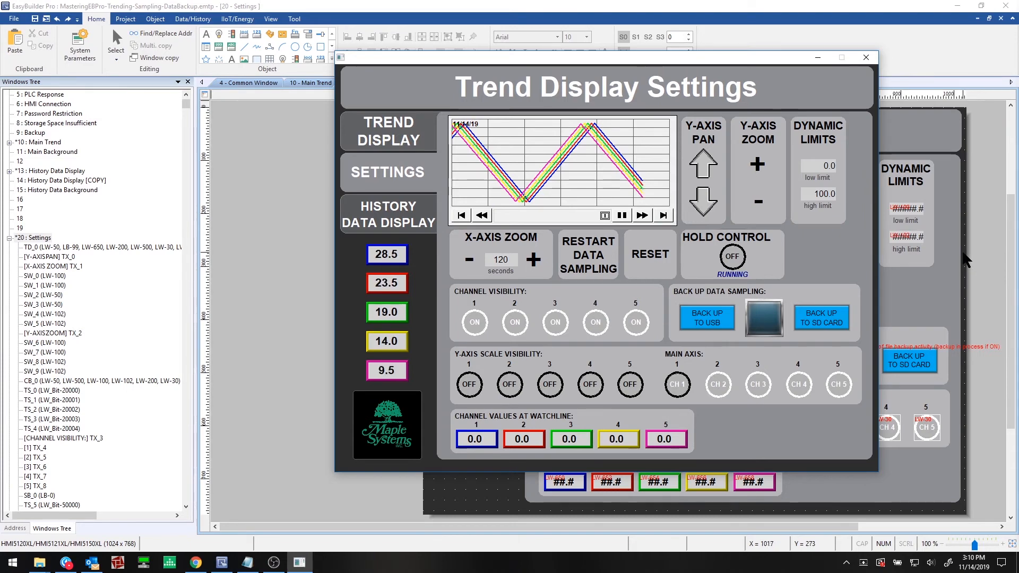
Return to the project and open window 99 Settings [COPY] to locate the separated Y-axis zoom and pan Set Word objects.
click(963, 255)
click(852, 204)
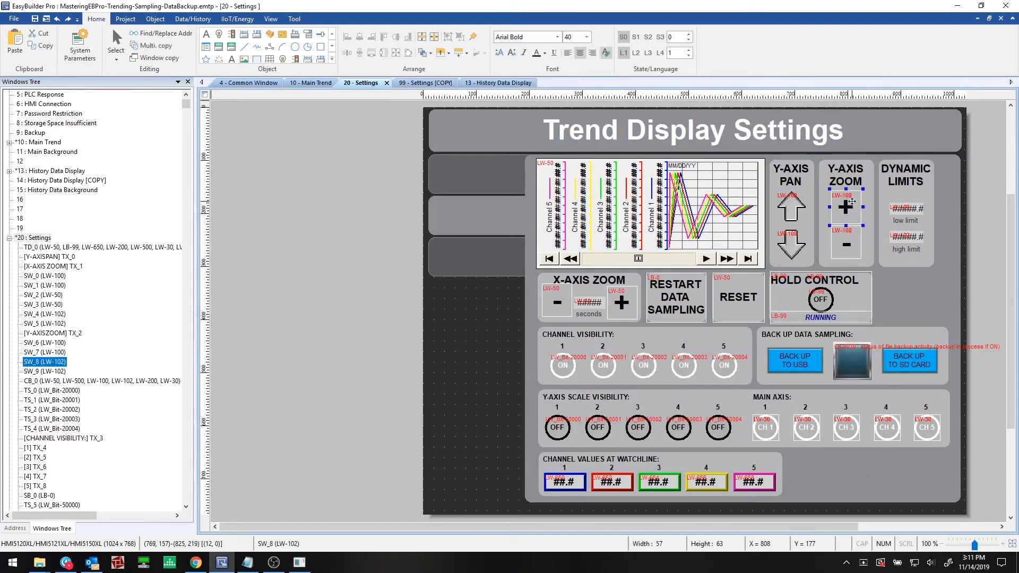
click(796, 205)
click(967, 239)
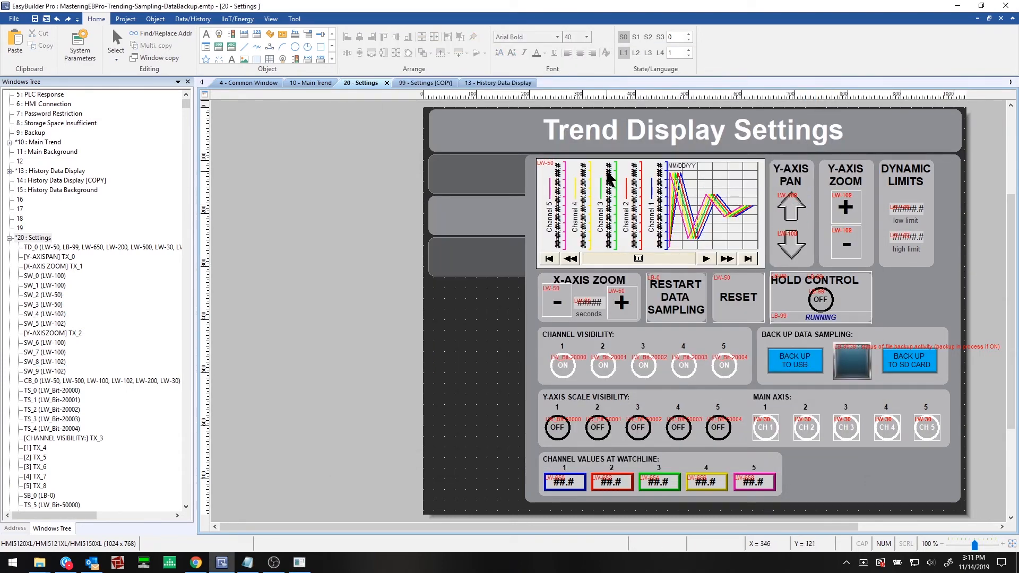
click(419, 84)
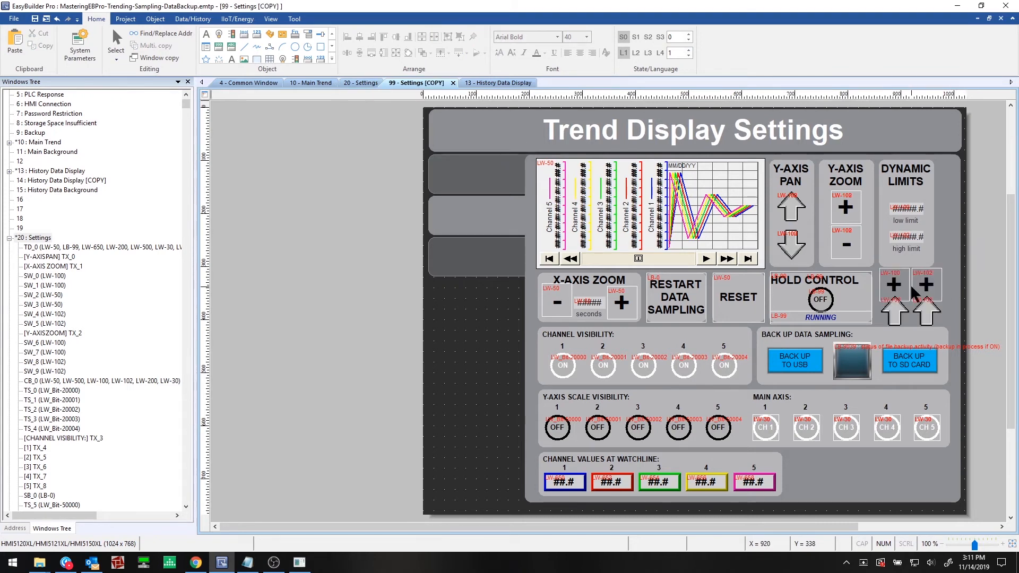
click(922, 271)
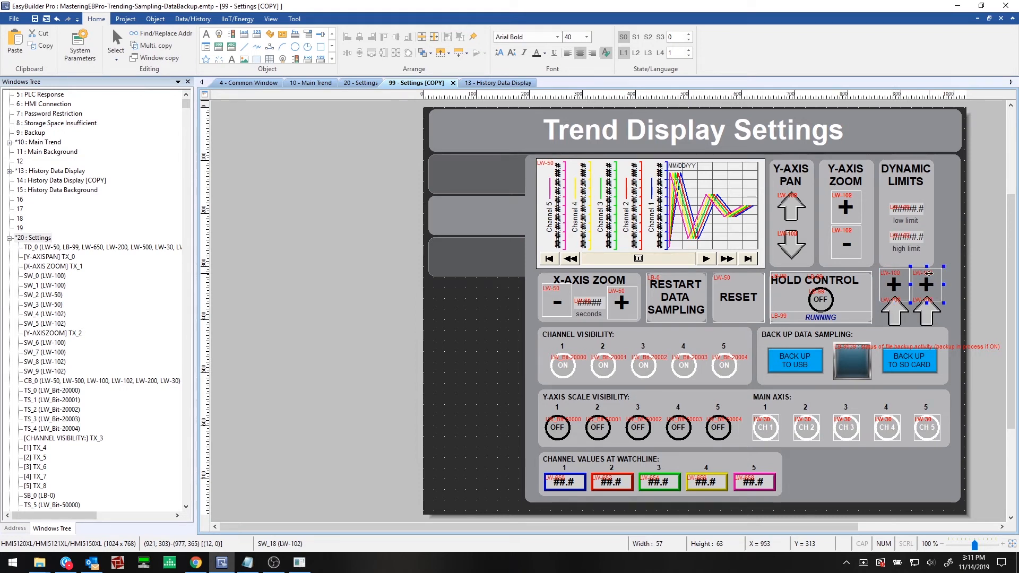
click(898, 316)
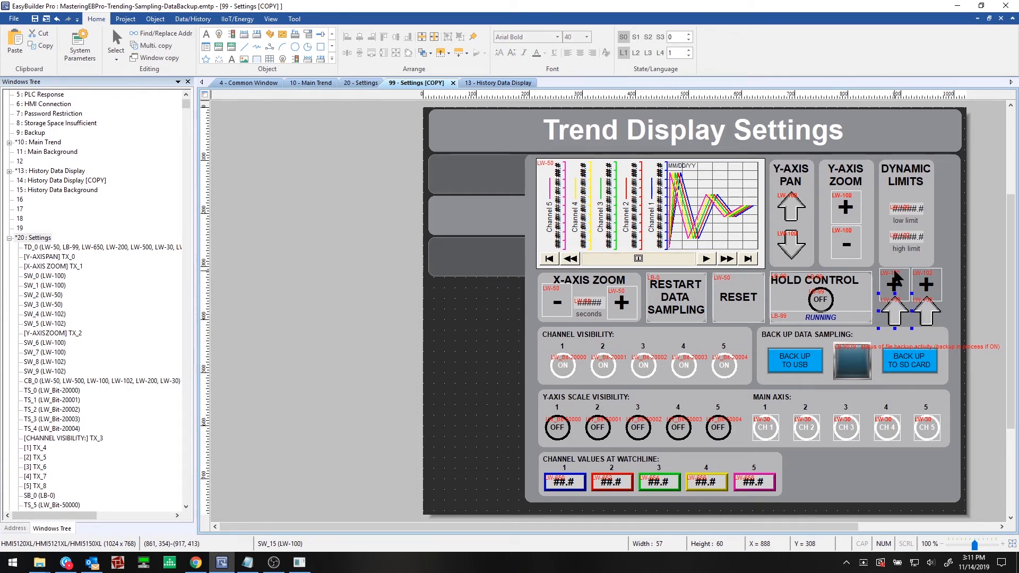
Examine the write address, increment value and high limit of the two stacked Y-Axis Pan up-arrow Set Word objects.
double_click(894, 316)
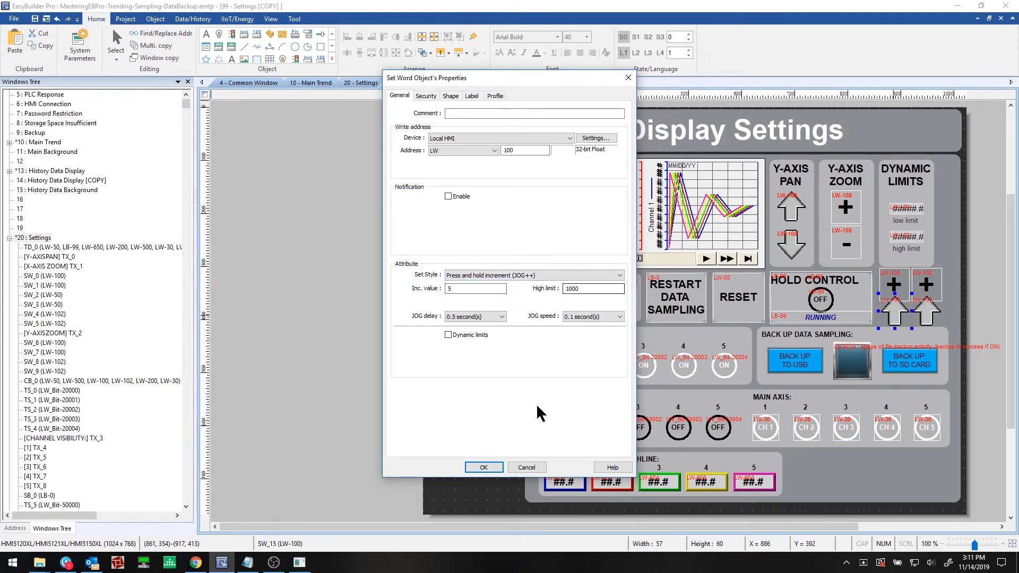
click(524, 467)
double_click(924, 305)
click(512, 151)
click(566, 289)
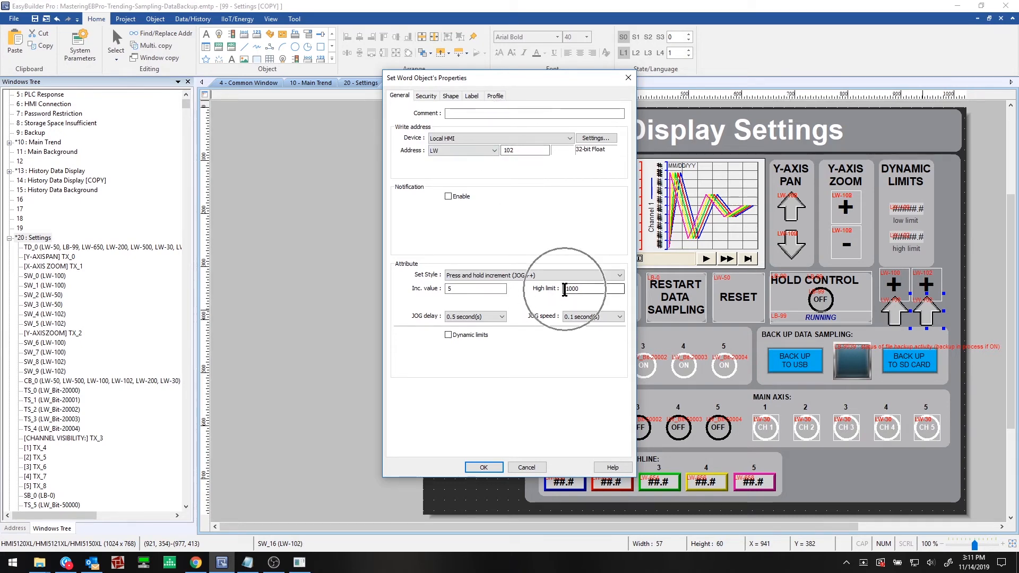
click(526, 468)
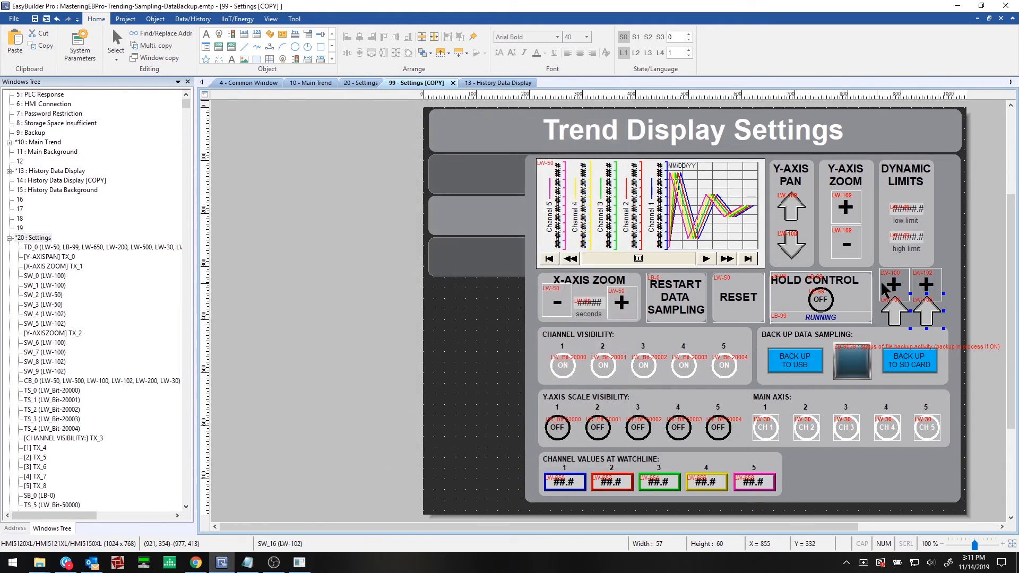
Examine the write address, set style and limits of the two stacked Y-Axis Zoom plus Set Word objects.
click(896, 283)
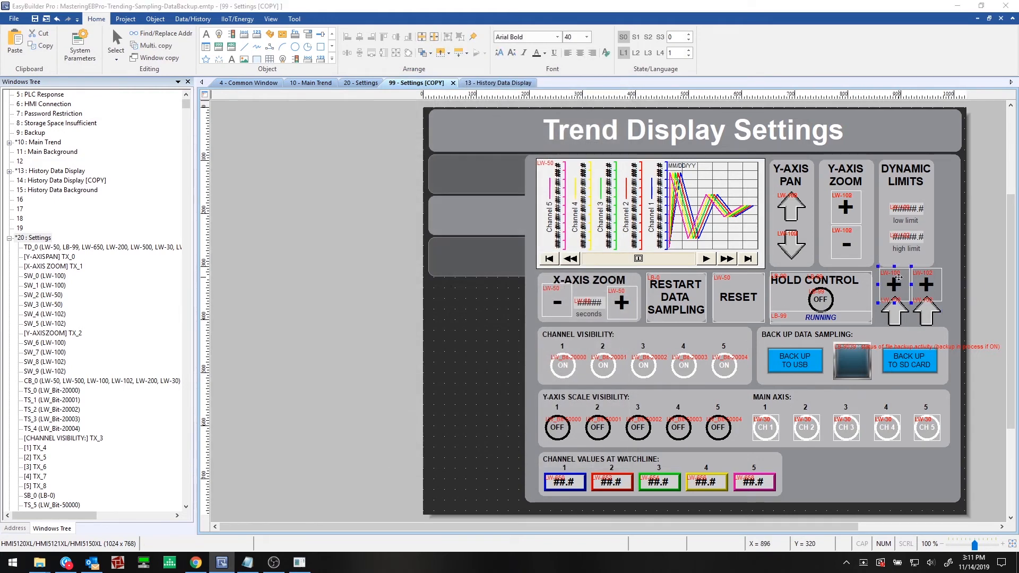
double_click(897, 277)
click(501, 288)
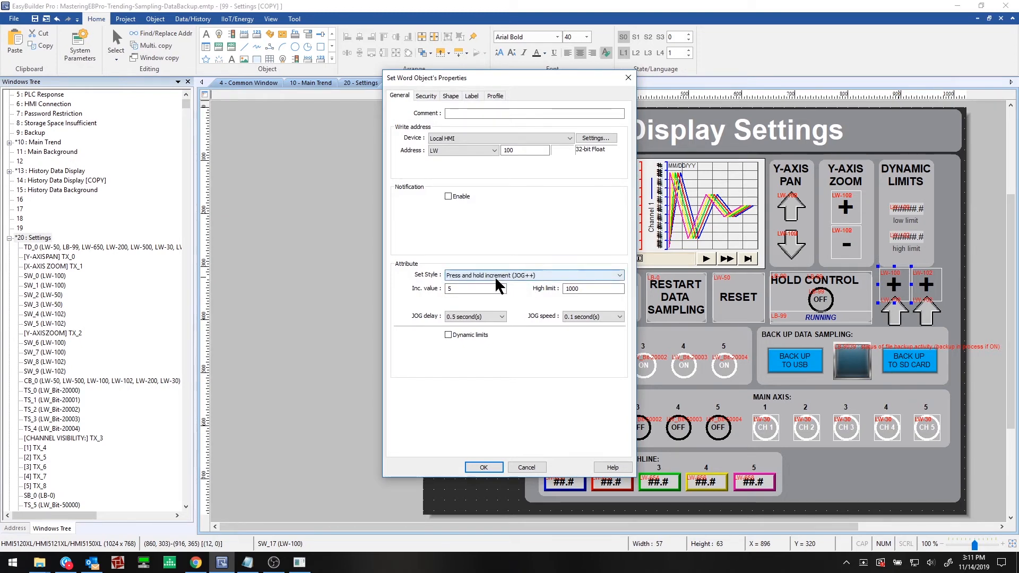
click(534, 469)
double_click(926, 285)
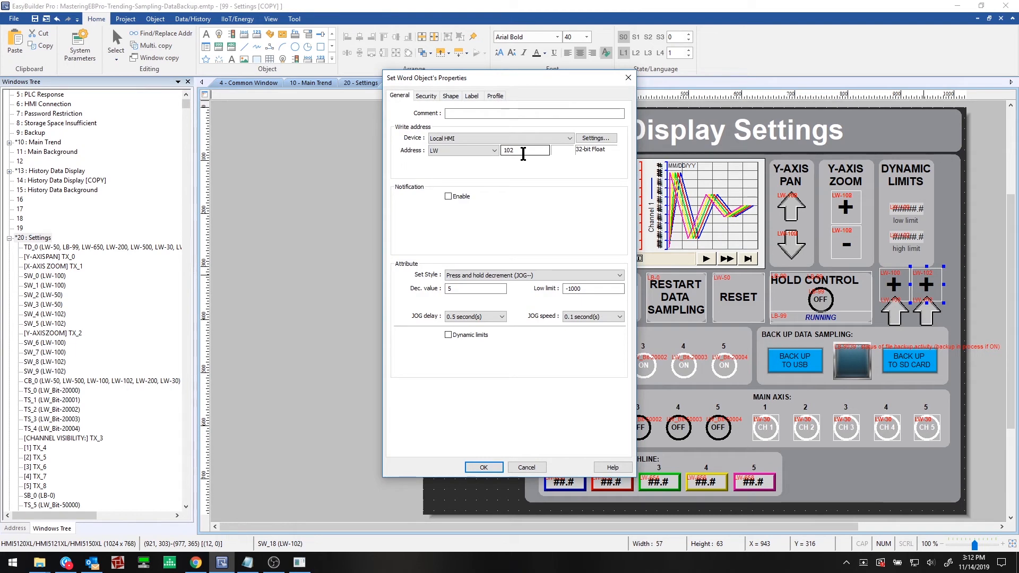
click(525, 468)
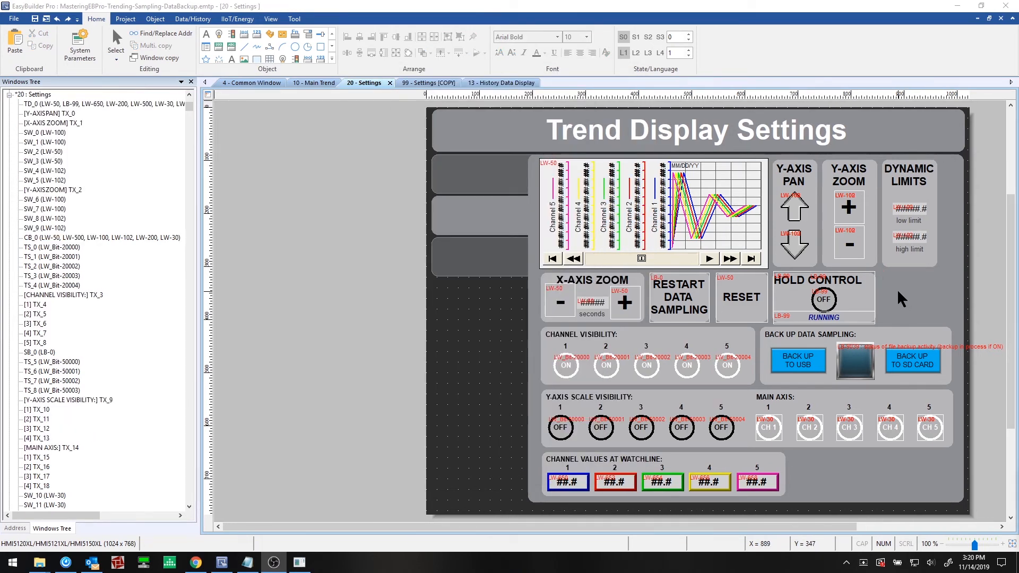
Locate the Hold Control group and the Main Axis channel 1 and 2 objects in window 20 Settings.
click(867, 292)
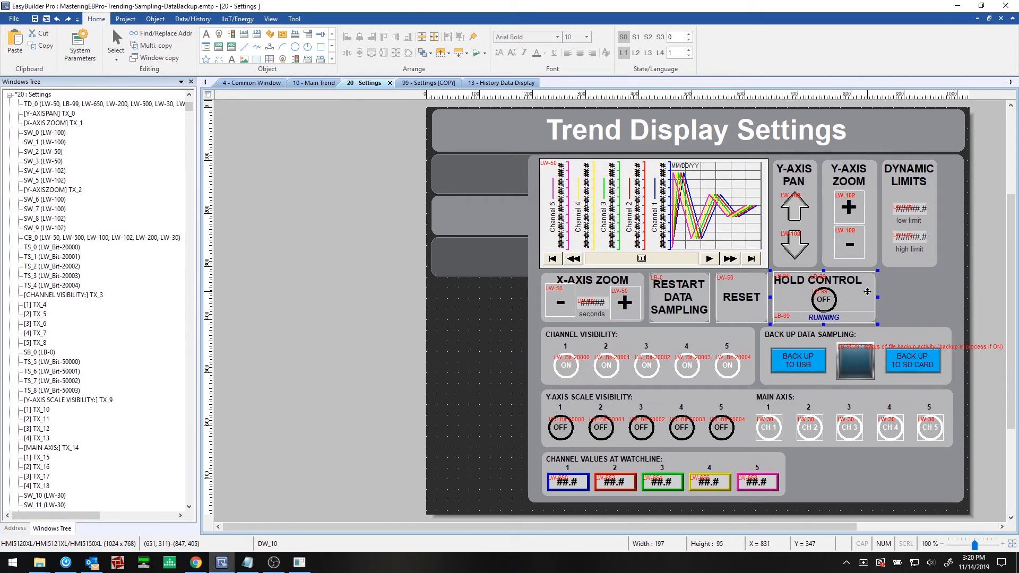
click(896, 290)
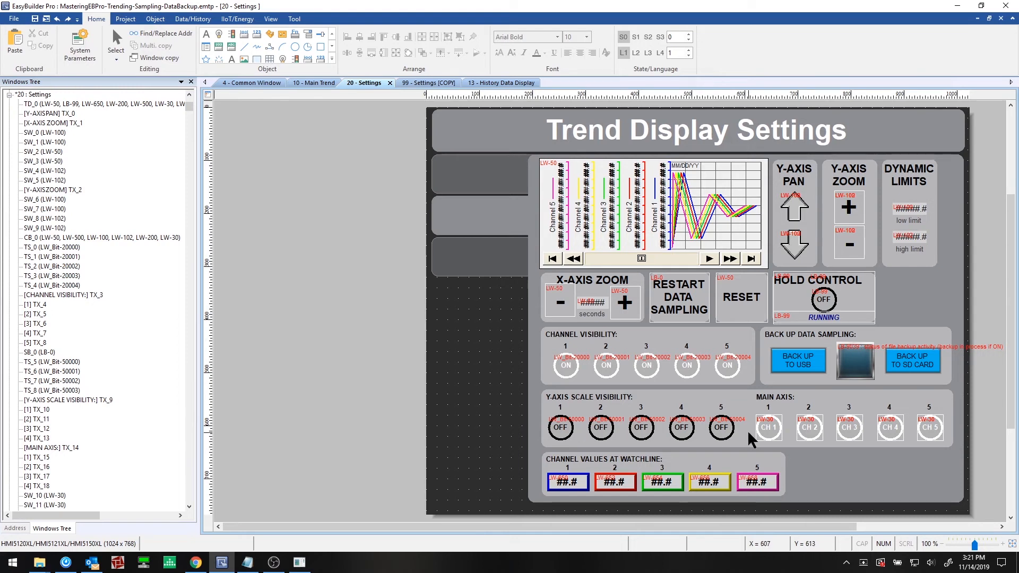
click(767, 430)
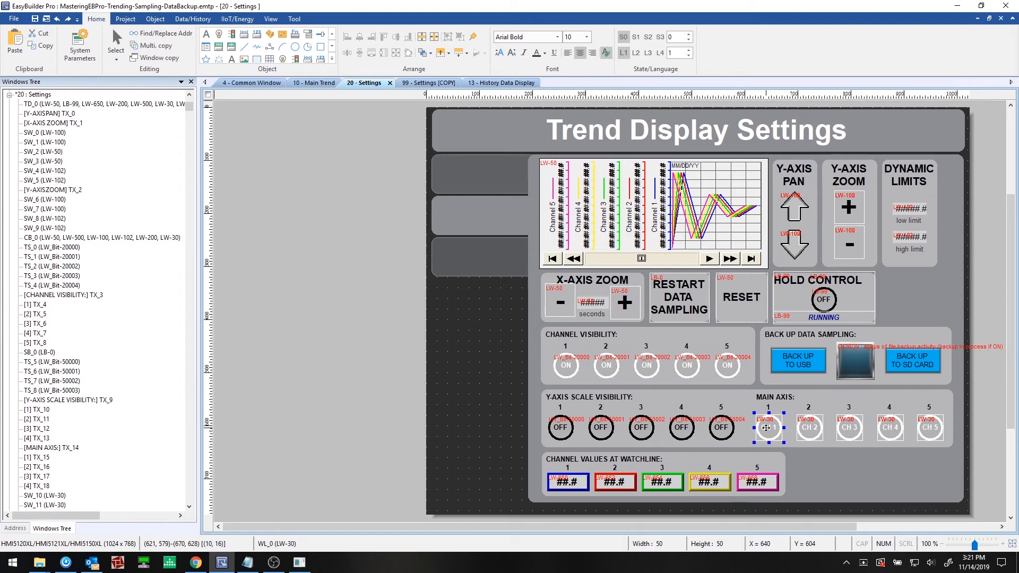
click(814, 426)
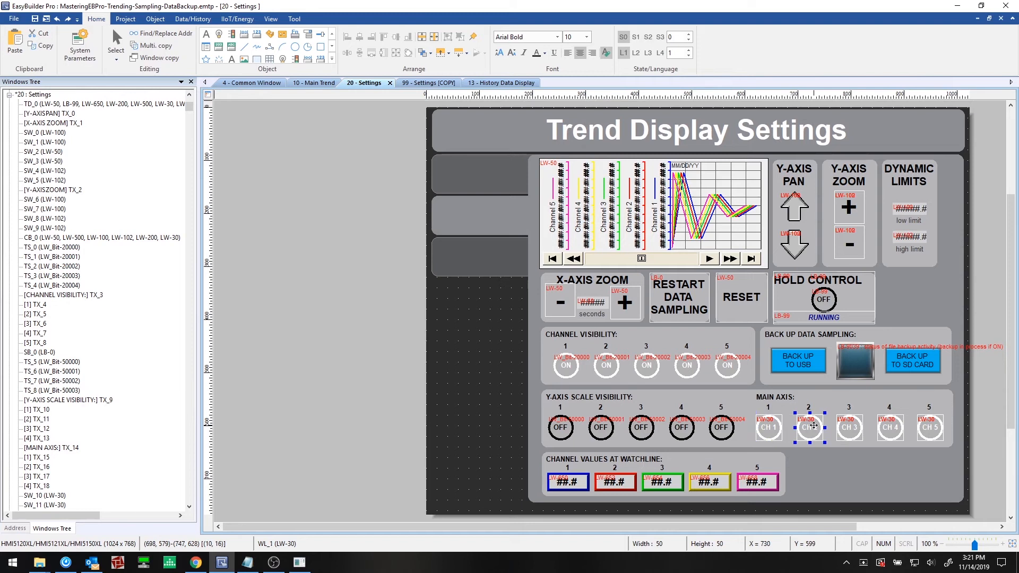
click(784, 406)
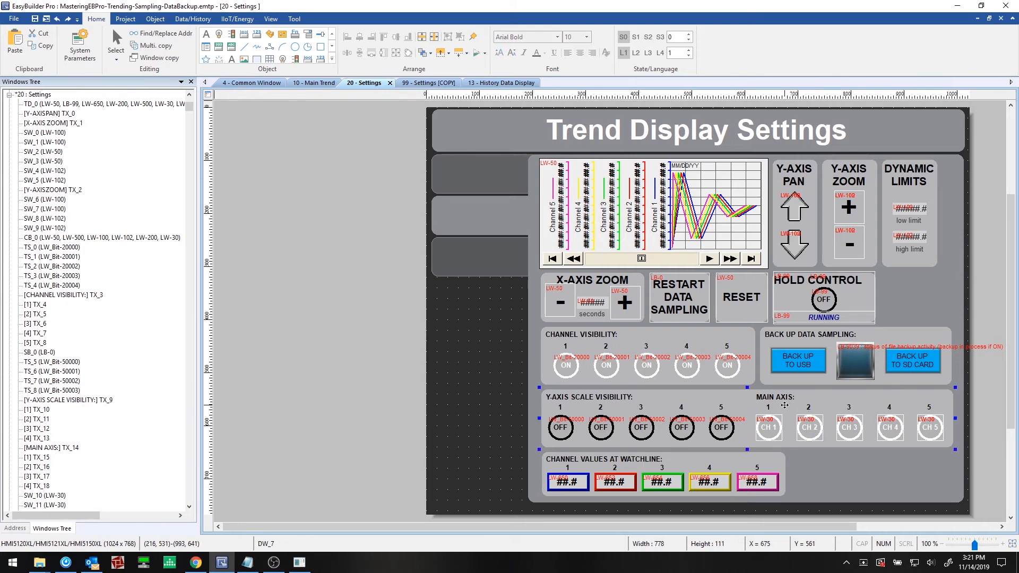
click(817, 462)
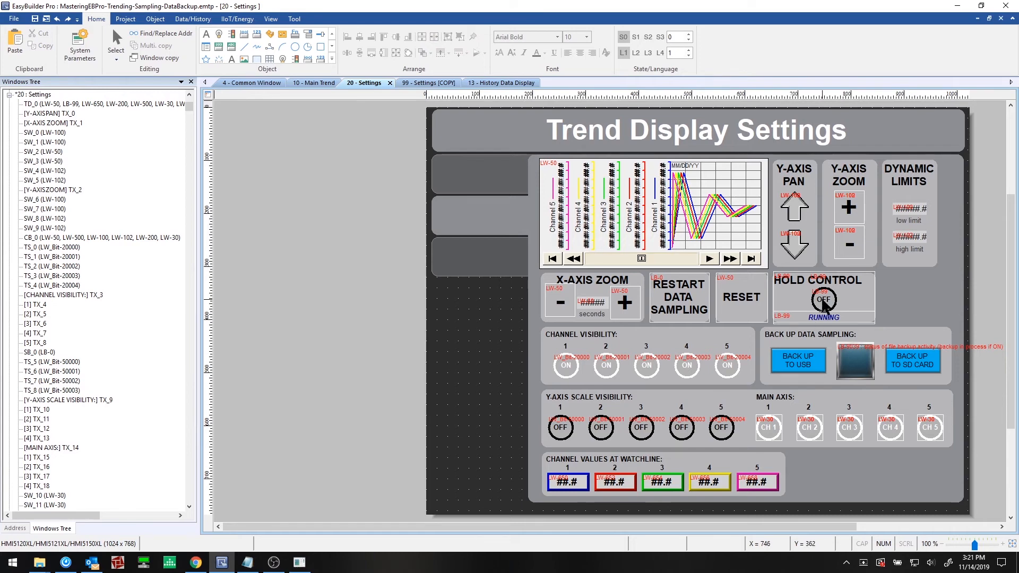
Switch to the running simulation and place the watch line on the trend to read the channel values at that point.
click(299, 562)
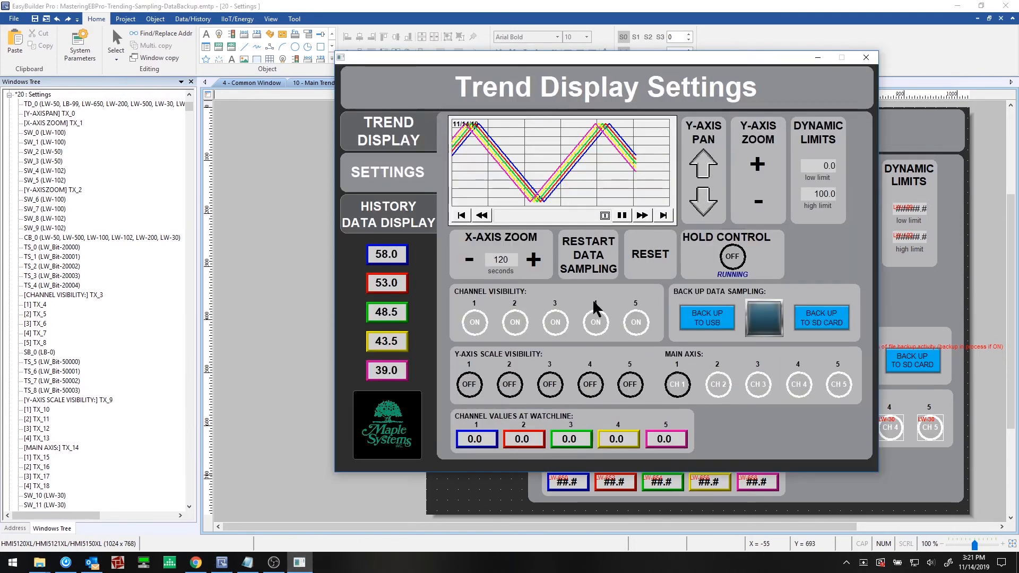
click(569, 160)
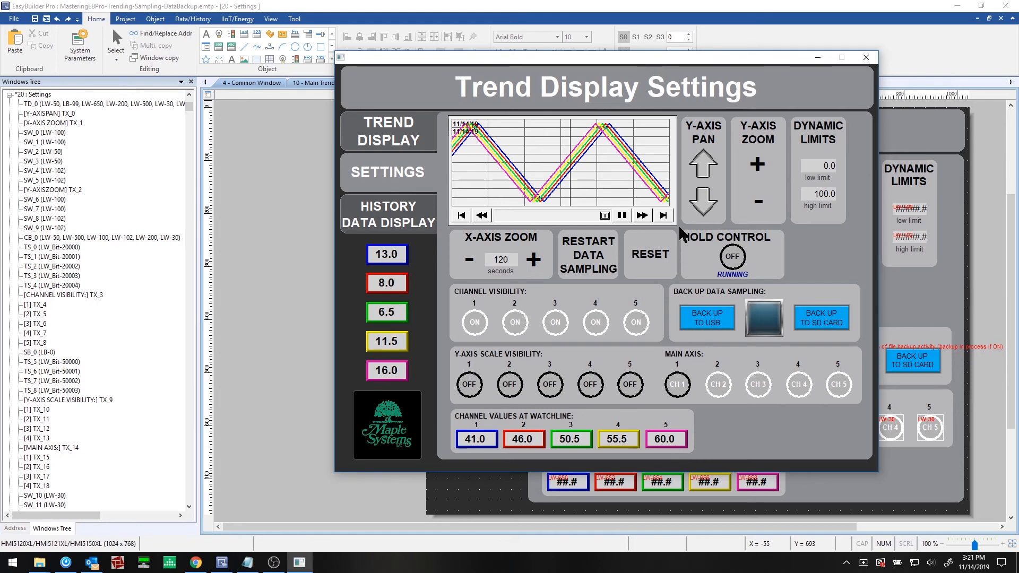
click(668, 173)
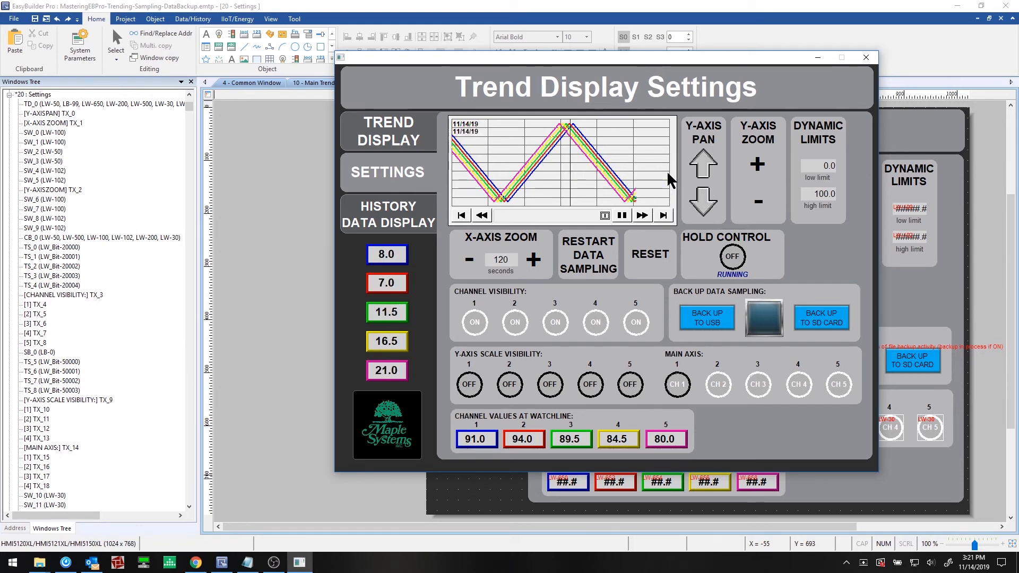
click(487, 442)
click(660, 446)
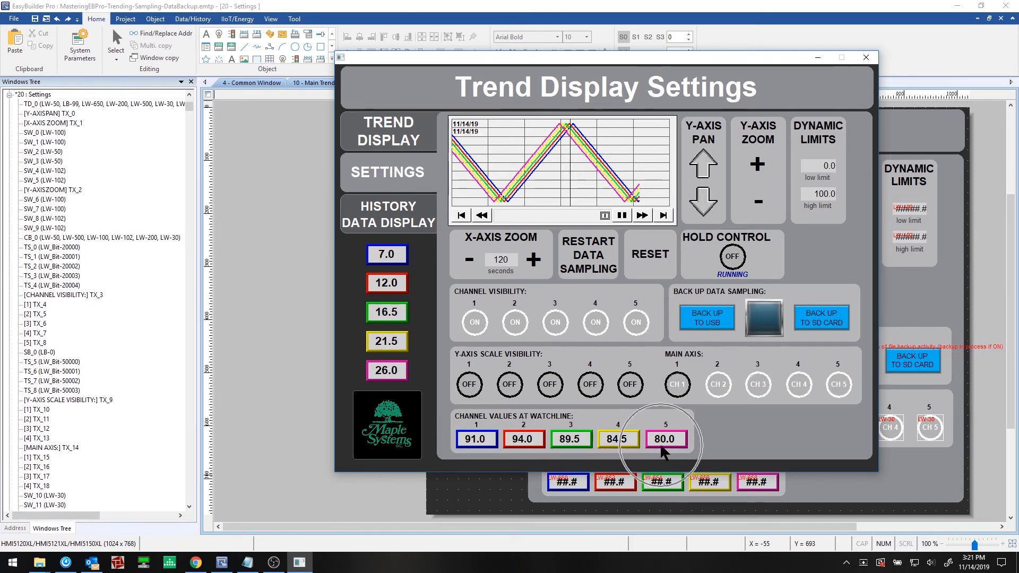
Turn Hold Control on to pause the trend, and move the watch line to another point on the curves.
click(732, 257)
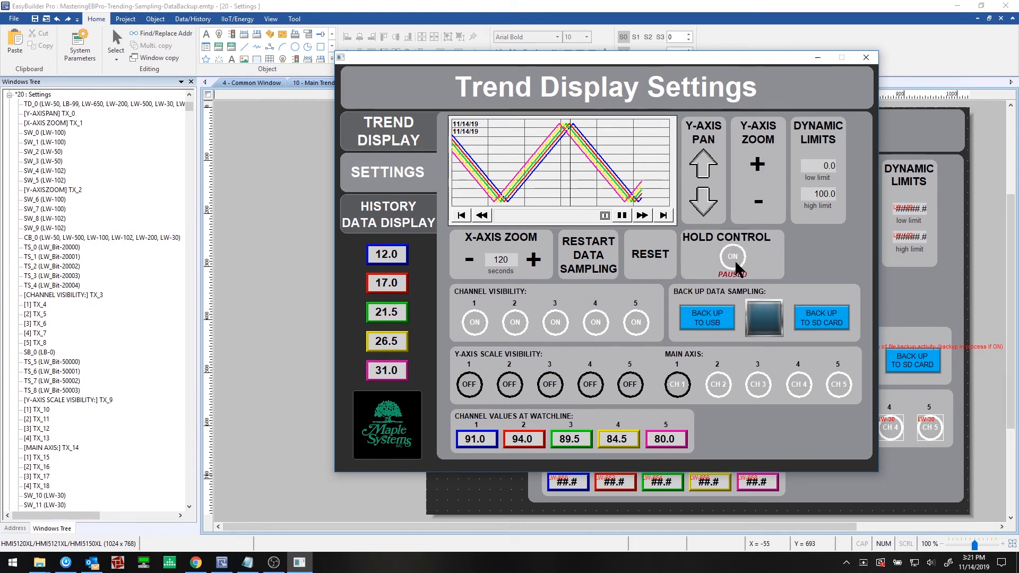
click(594, 167)
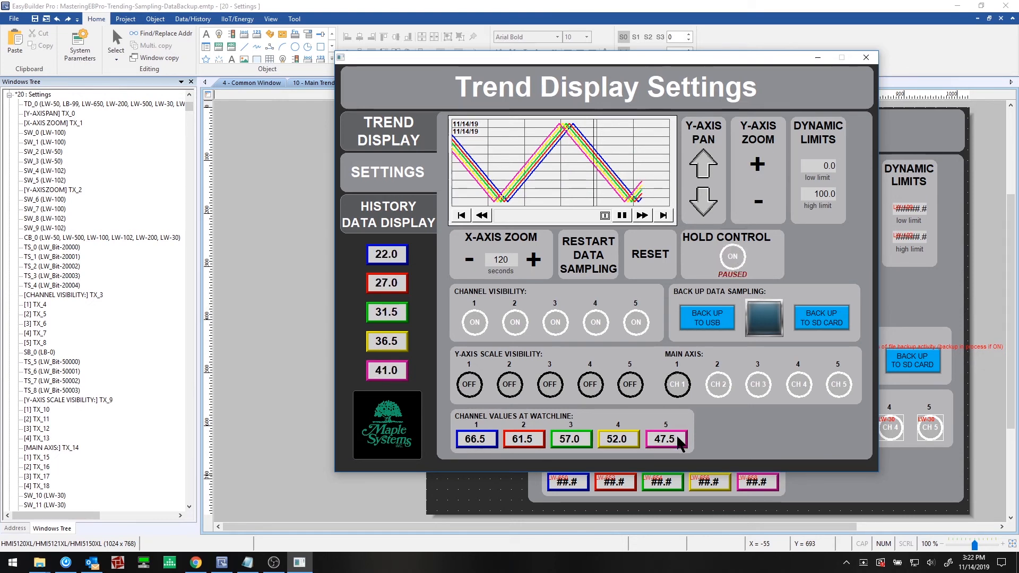
key(ctrl)
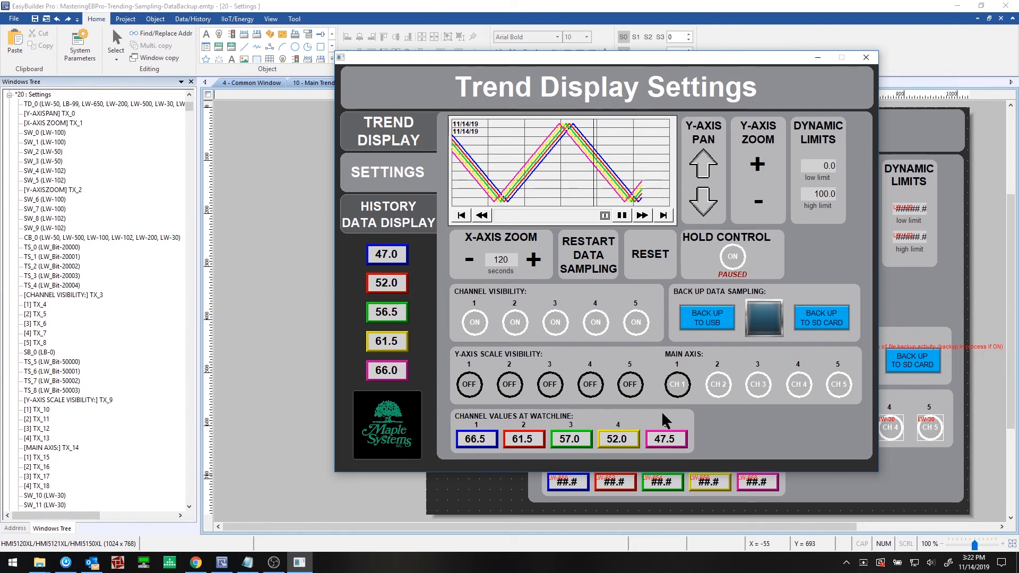
Return to the project and examine the watch line address in the trend display object's general properties.
click(503, 483)
double_click(712, 191)
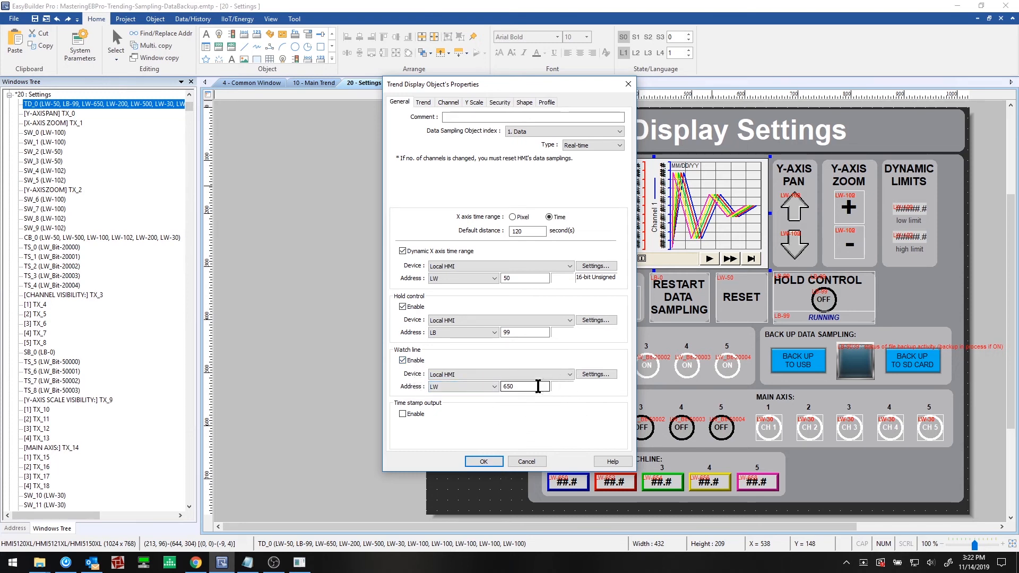
click(520, 463)
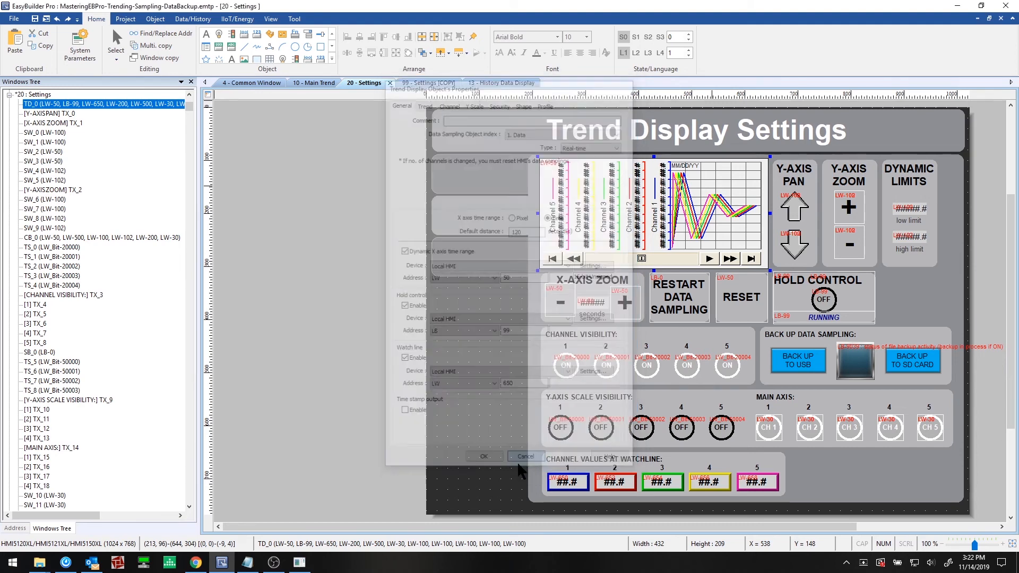
Examine the addresses of the numeric displays under Channel Values at Watchline.
click(559, 476)
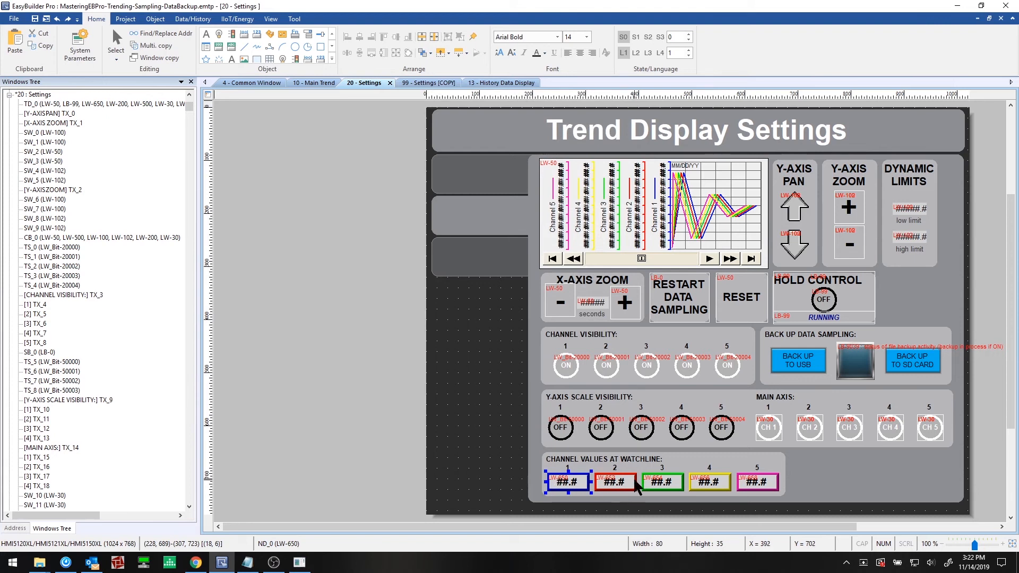
click(744, 480)
click(800, 474)
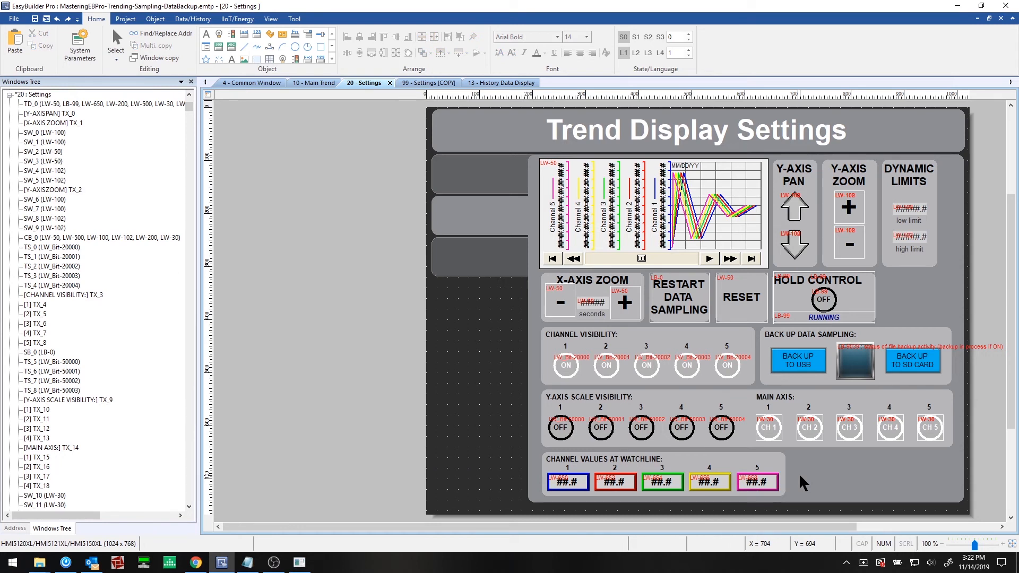
click(572, 486)
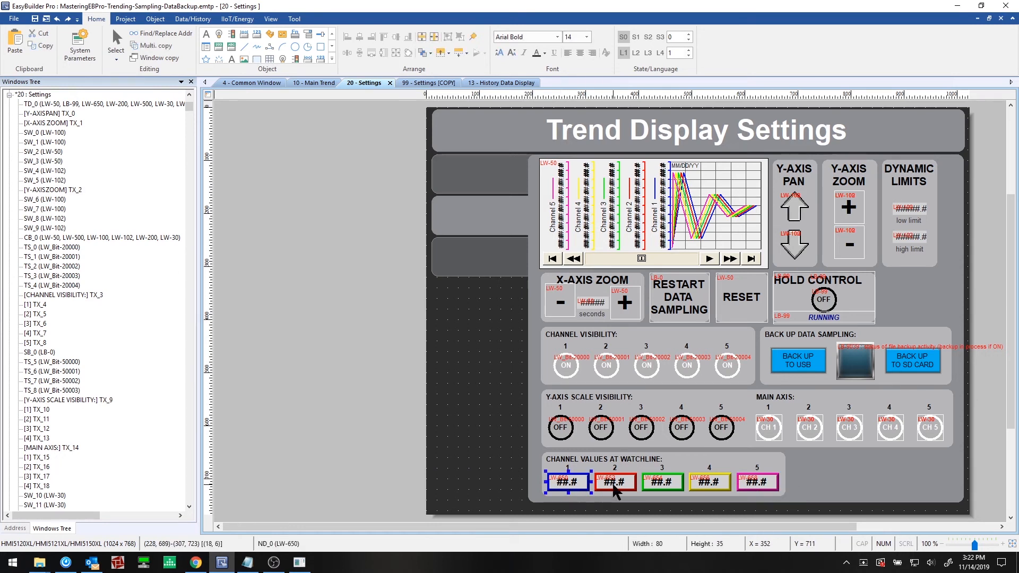
click(715, 485)
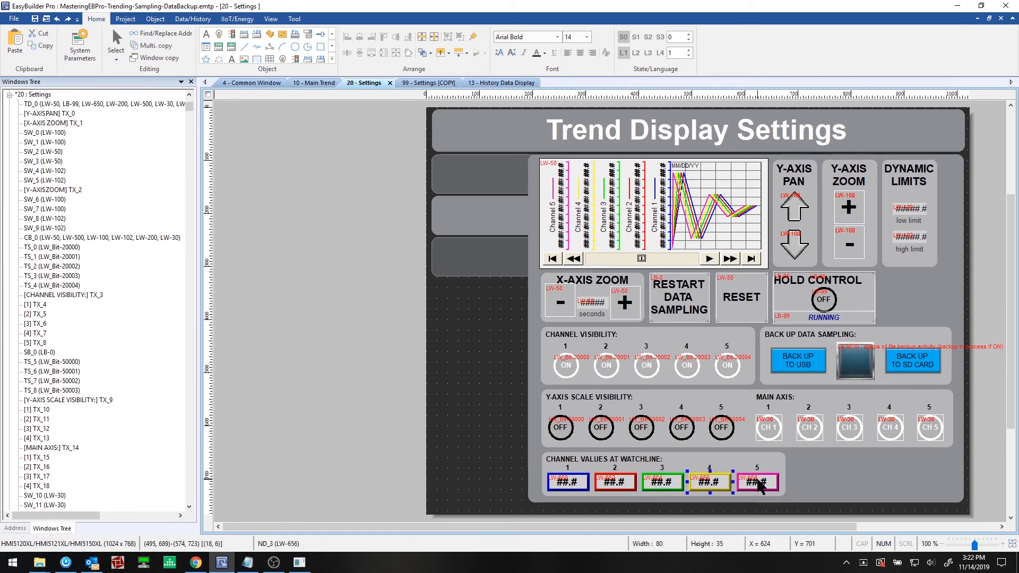
click(806, 469)
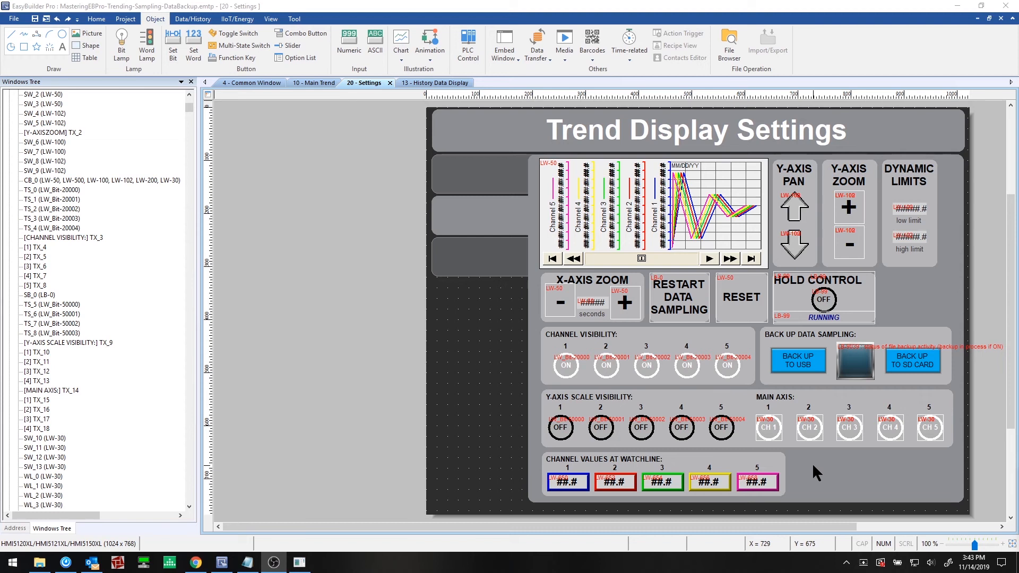
Open window 13 History Data Display and locate the history table and the command that creates a History Data Display object.
click(421, 82)
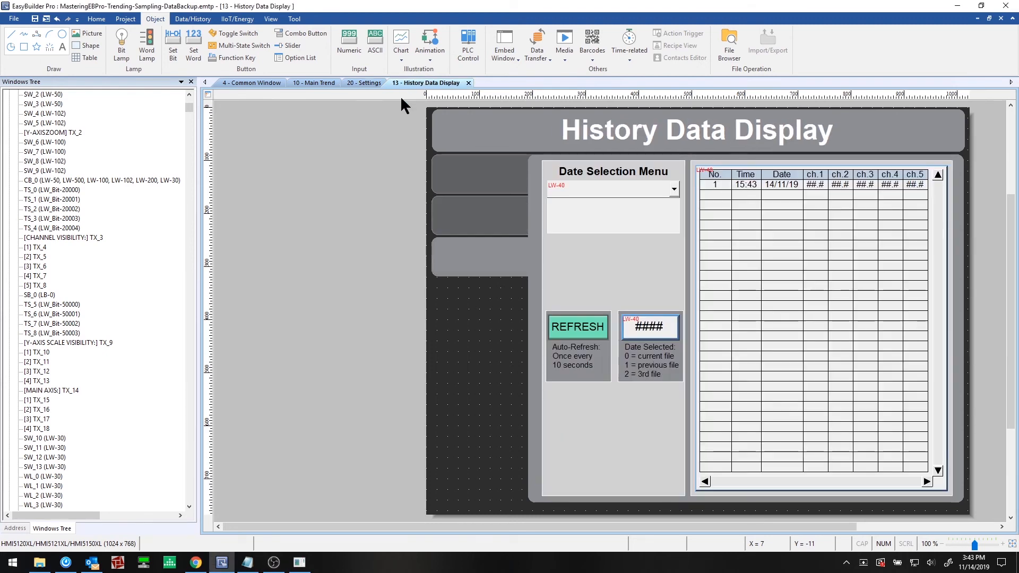
click(875, 234)
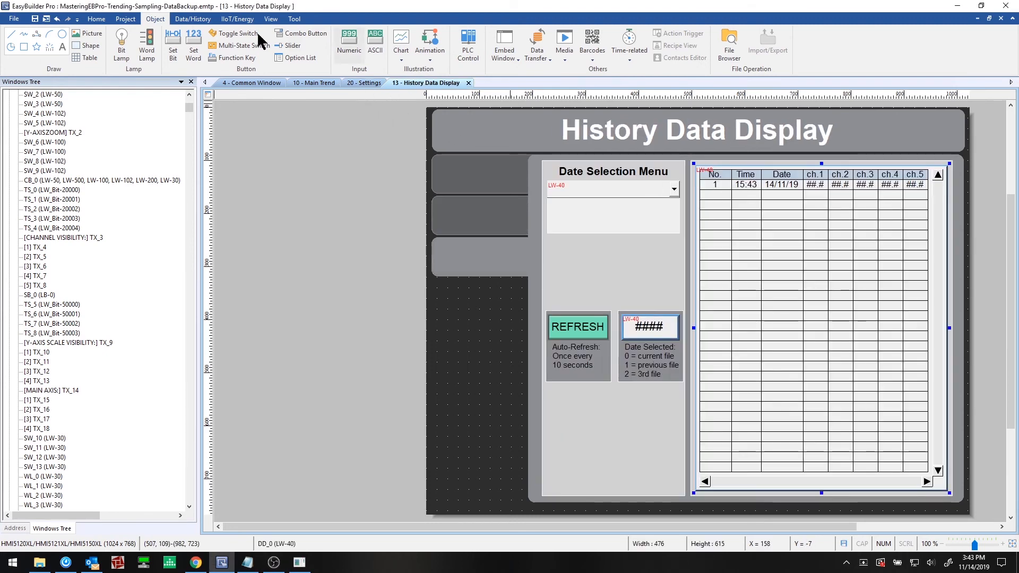
click(192, 20)
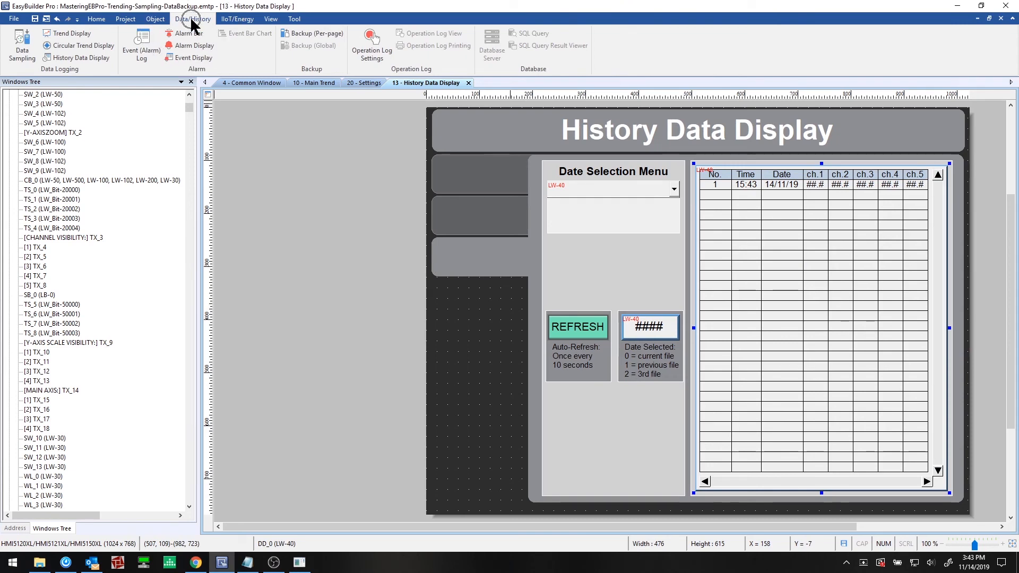
click(89, 58)
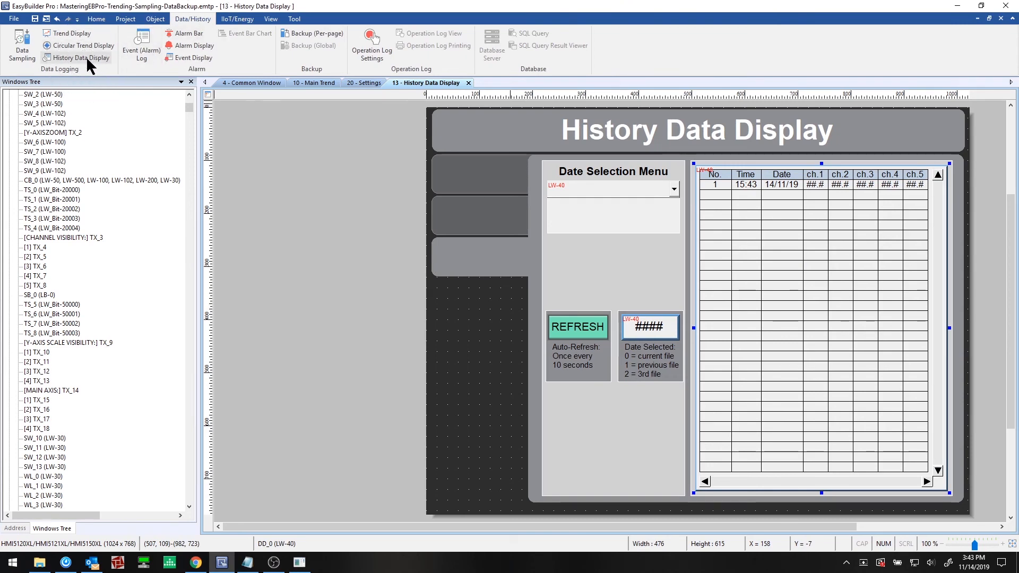
Examine the history table's general properties, including its history control address.
double_click(778, 224)
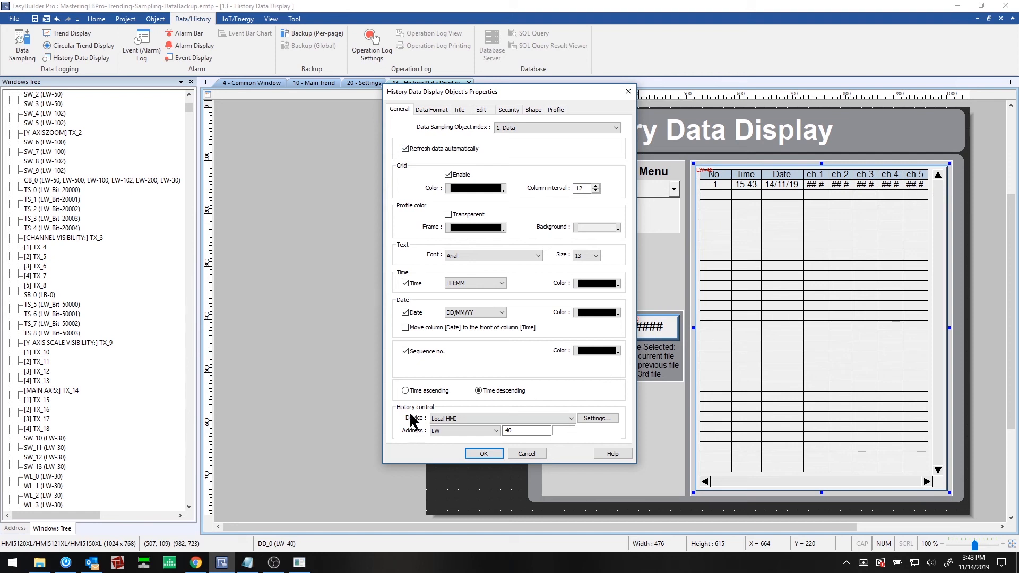
key(ctrl)
key(ctrl)
click(524, 431)
click(528, 454)
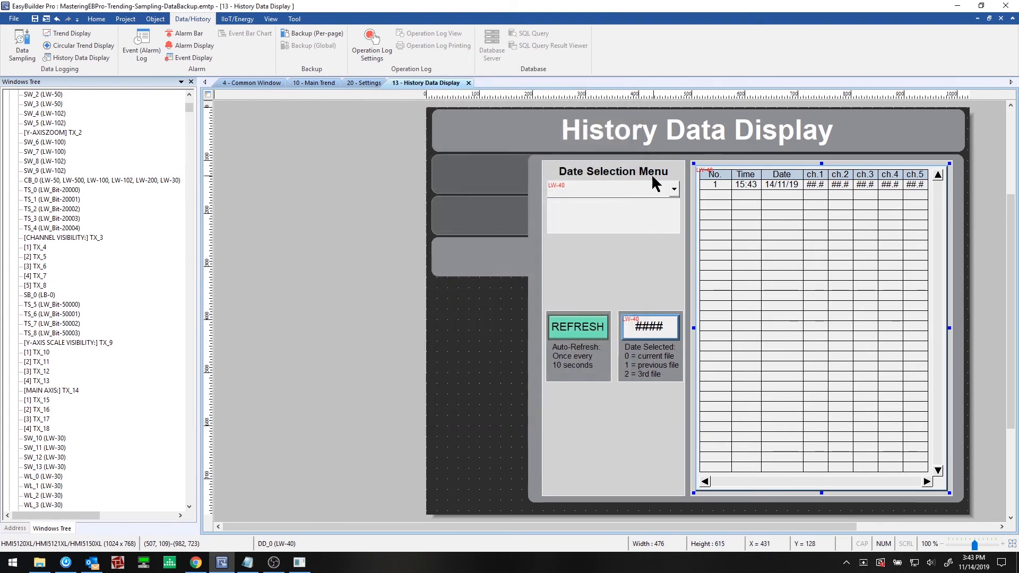
Select the drop-down under Date Selection Menu and locate the command that creates an Option List object.
click(645, 194)
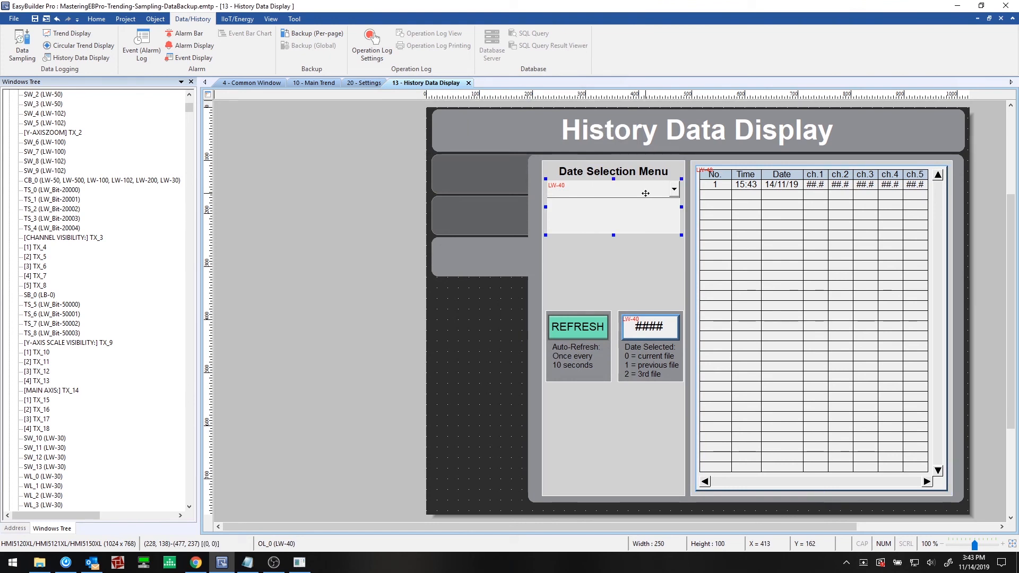
click(155, 19)
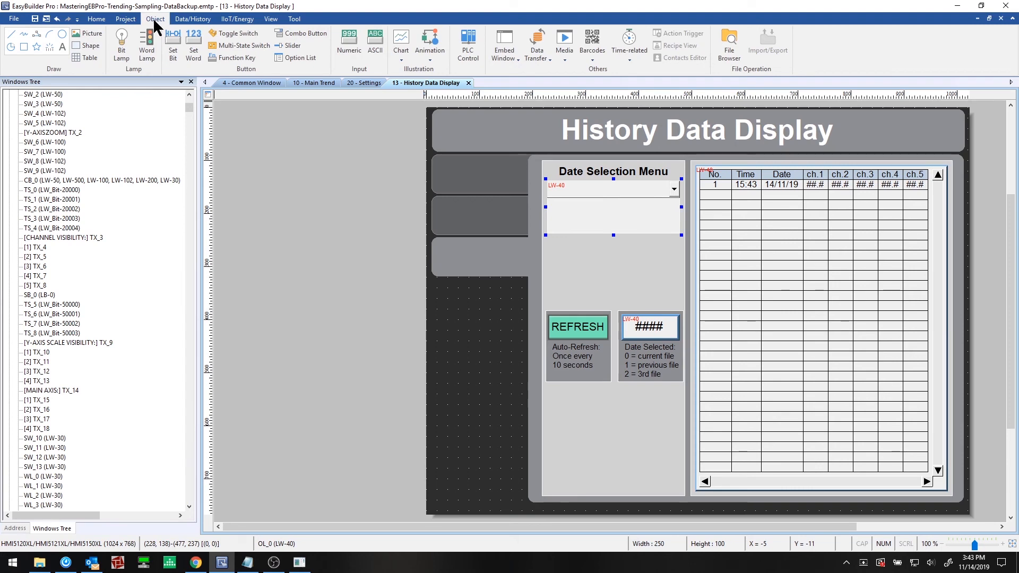
key(ctrl)
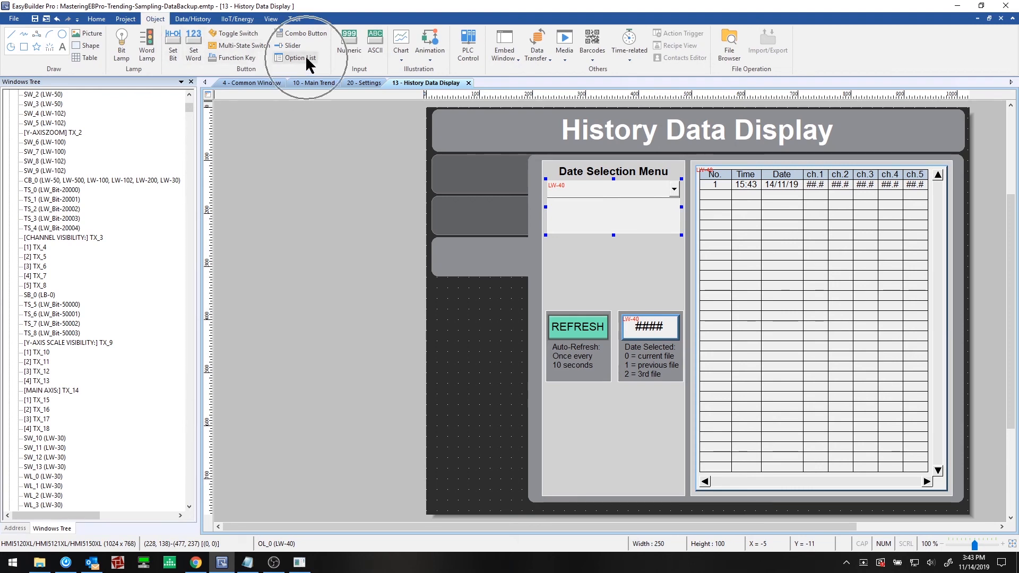
Examine the date option list's properties, including its source of item data and monitor address.
double_click(578, 188)
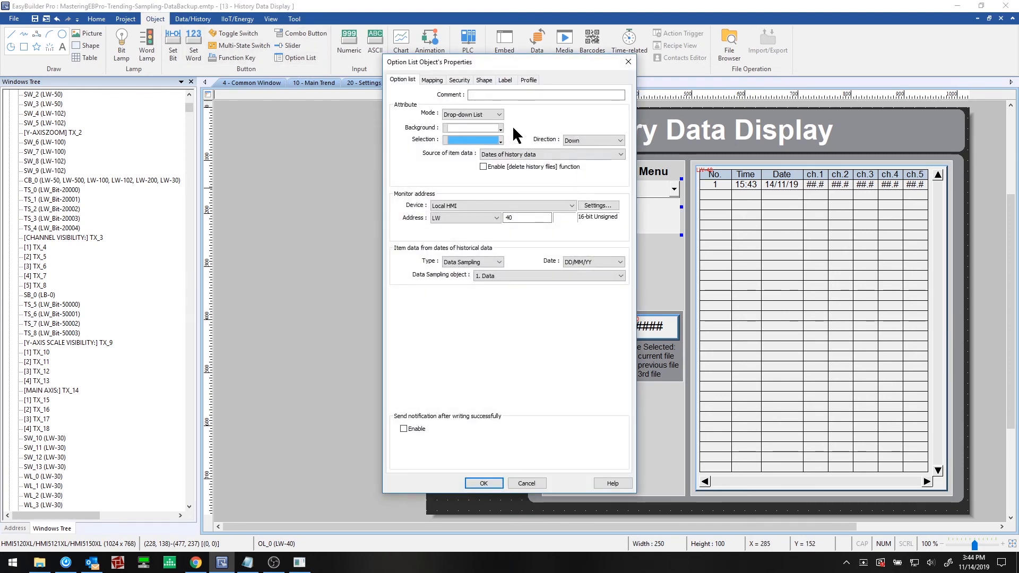
click(540, 153)
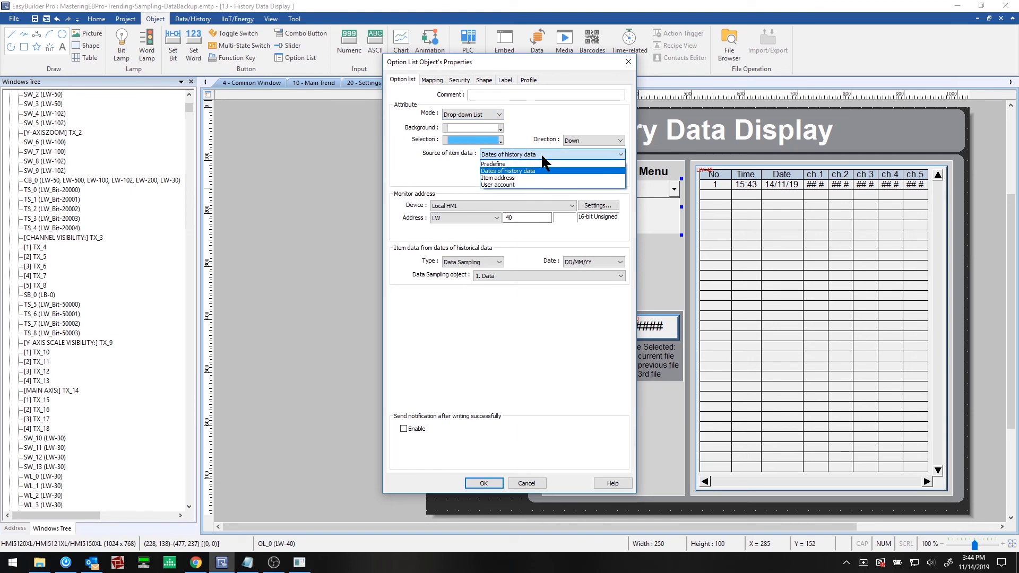
click(540, 153)
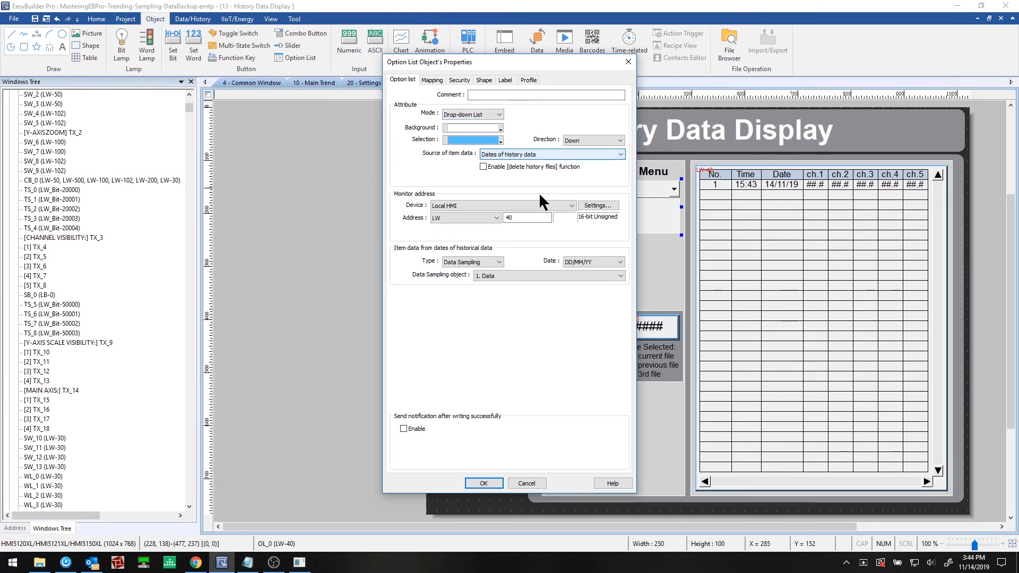
click(518, 218)
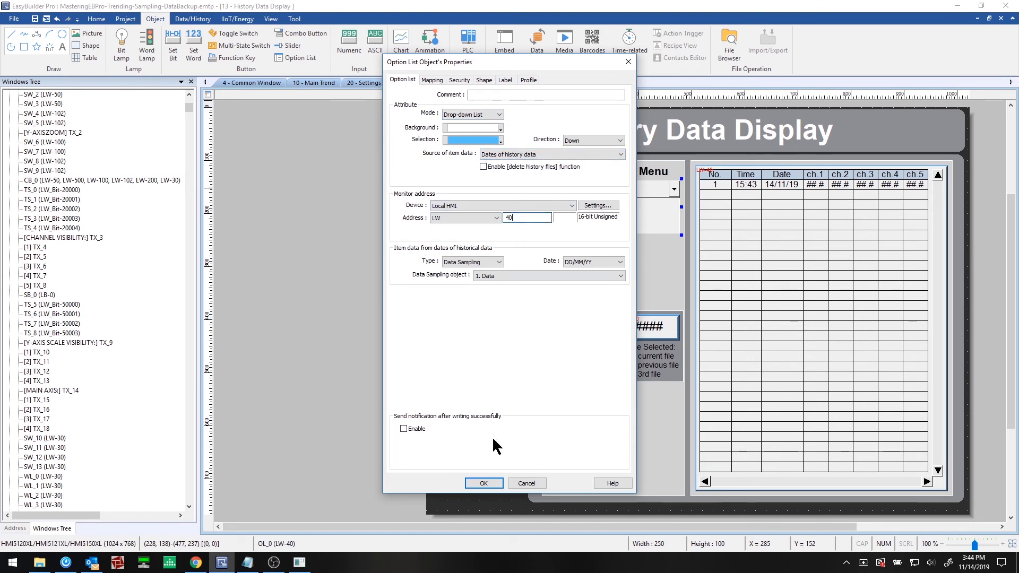
click(526, 482)
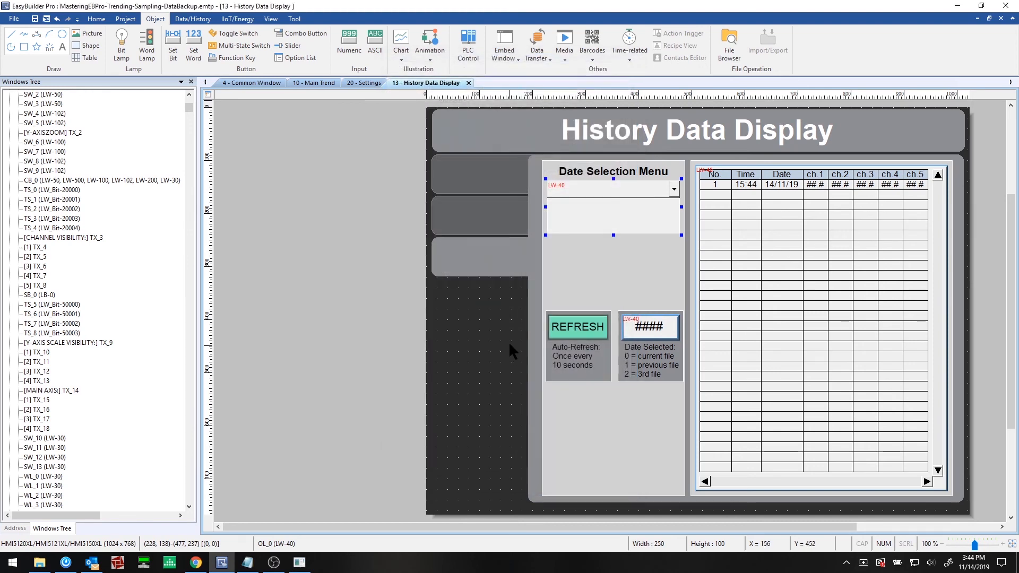
click(505, 301)
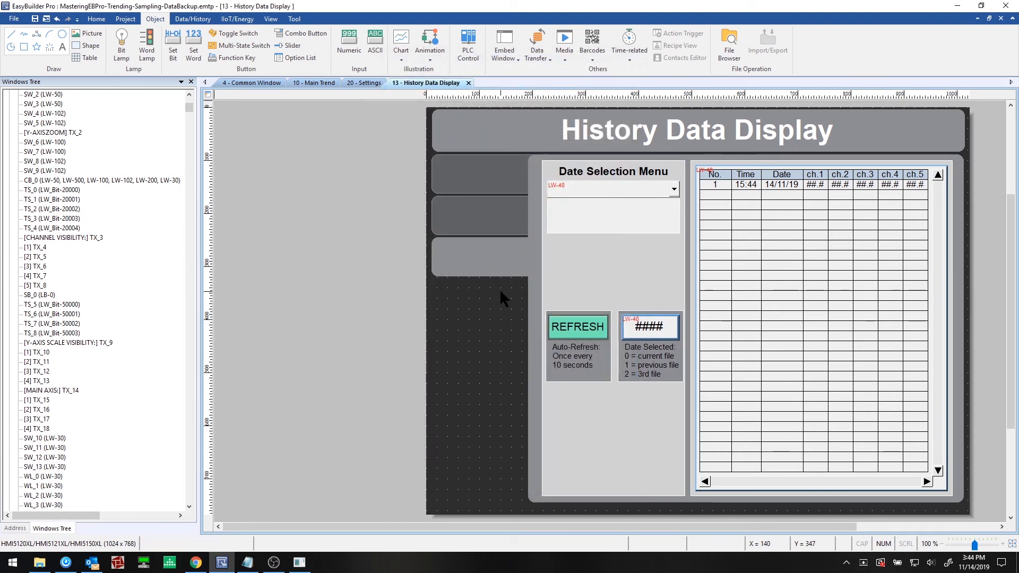
Switch to the running simulation and show the History Data Display records for 13/11/19, followed by those for 12/11/19.
click(299, 562)
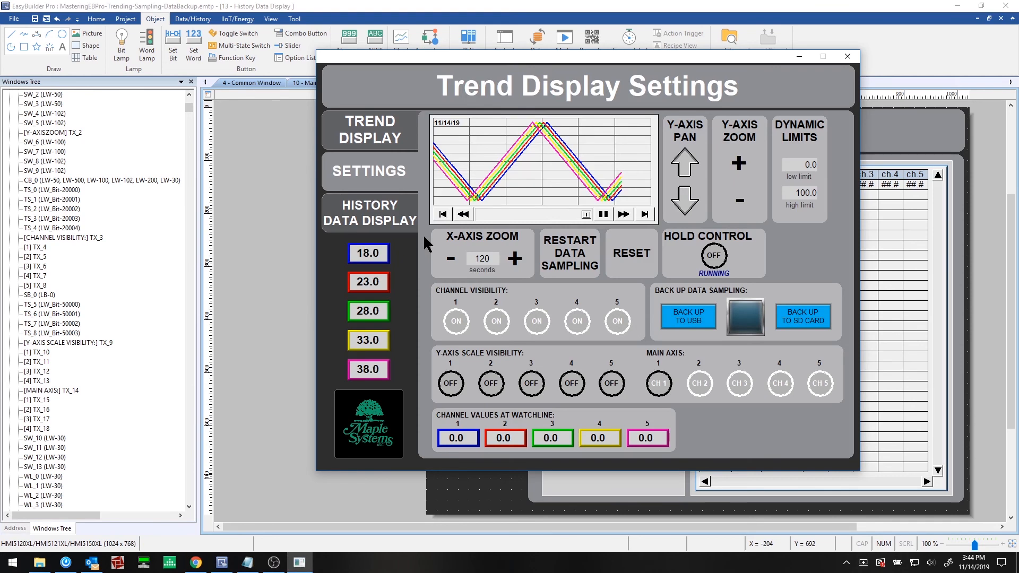
click(401, 206)
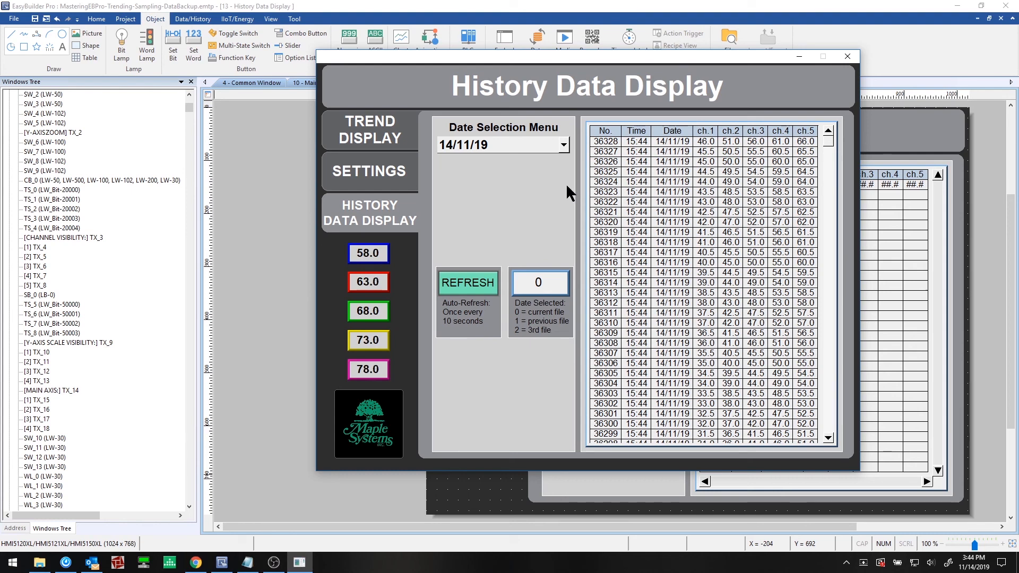
click(563, 144)
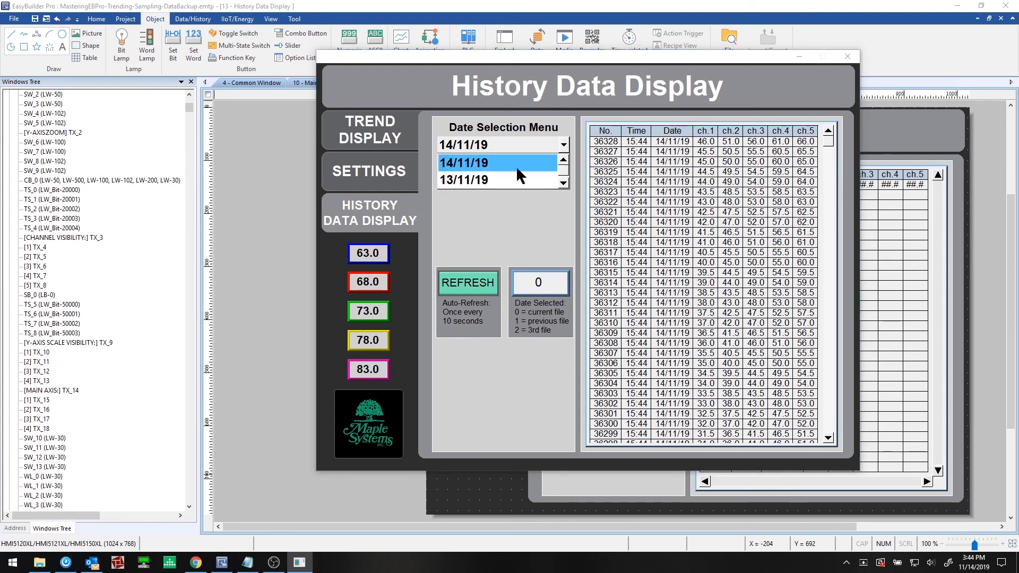
click(509, 181)
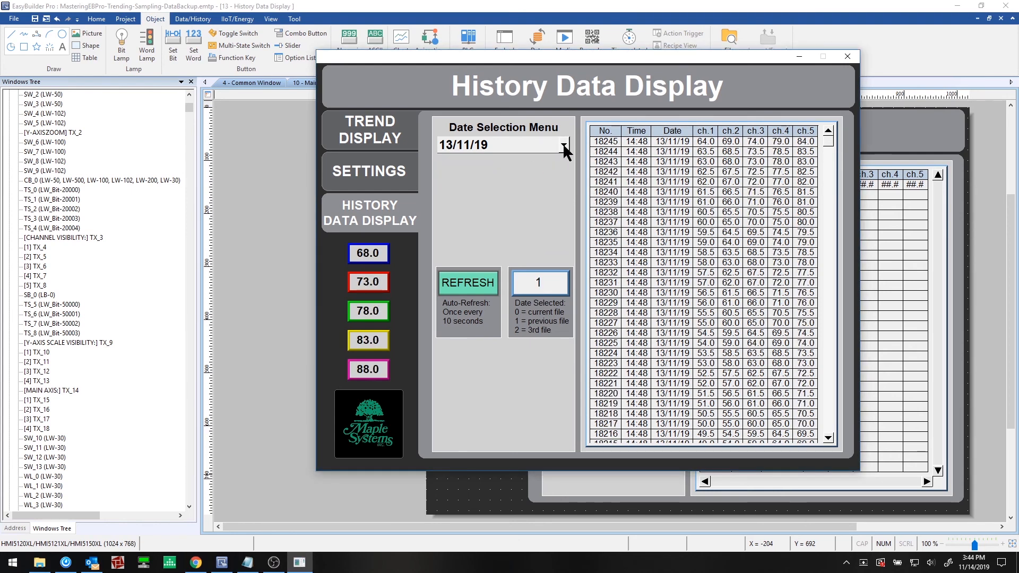
click(563, 144)
click(524, 180)
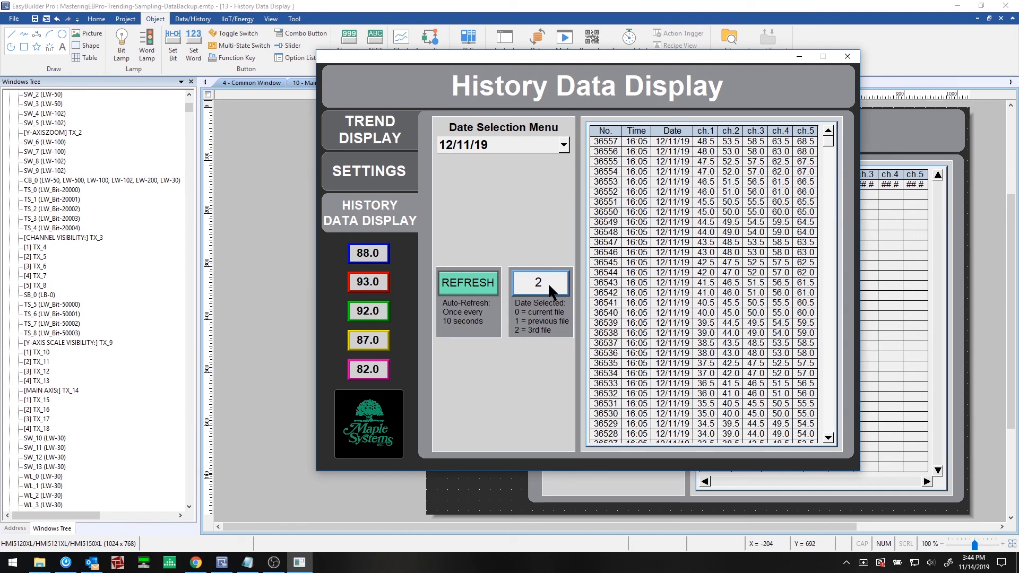
Set the history table's date selection to 14/11/19.
click(563, 144)
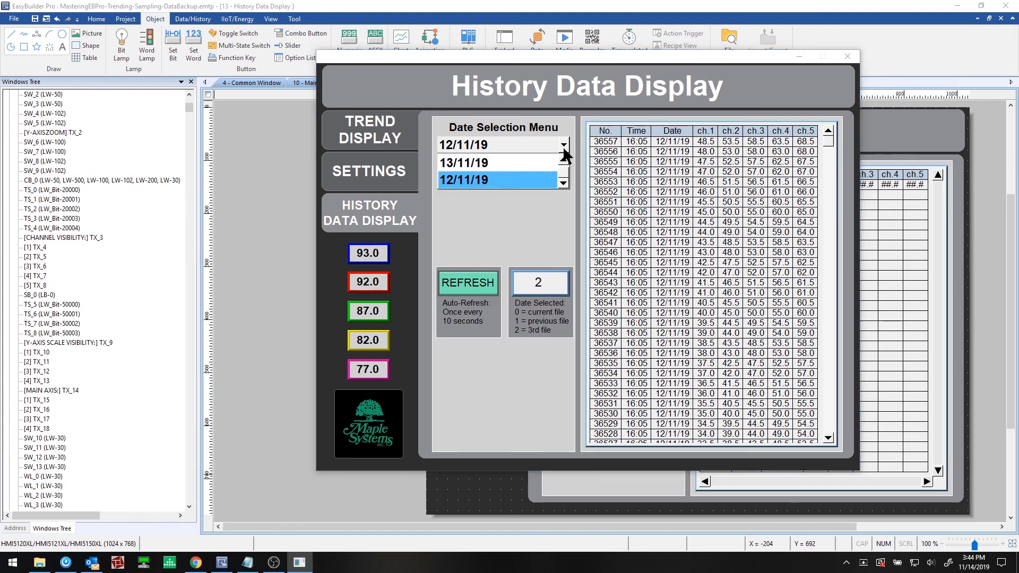
click(563, 160)
click(515, 162)
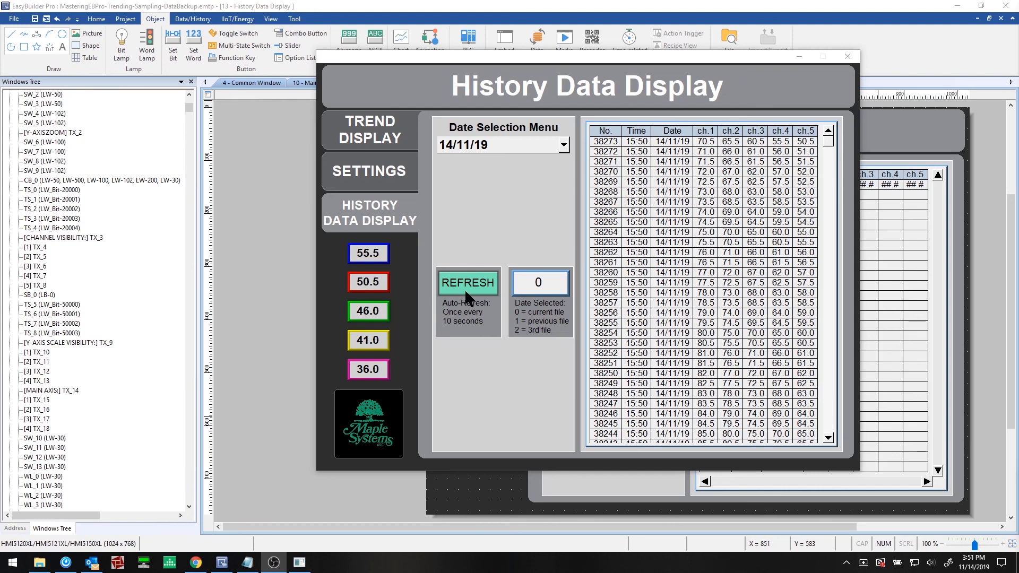
Refresh the 14/11/19 history table repeatedly to load the newest samples.
click(465, 291)
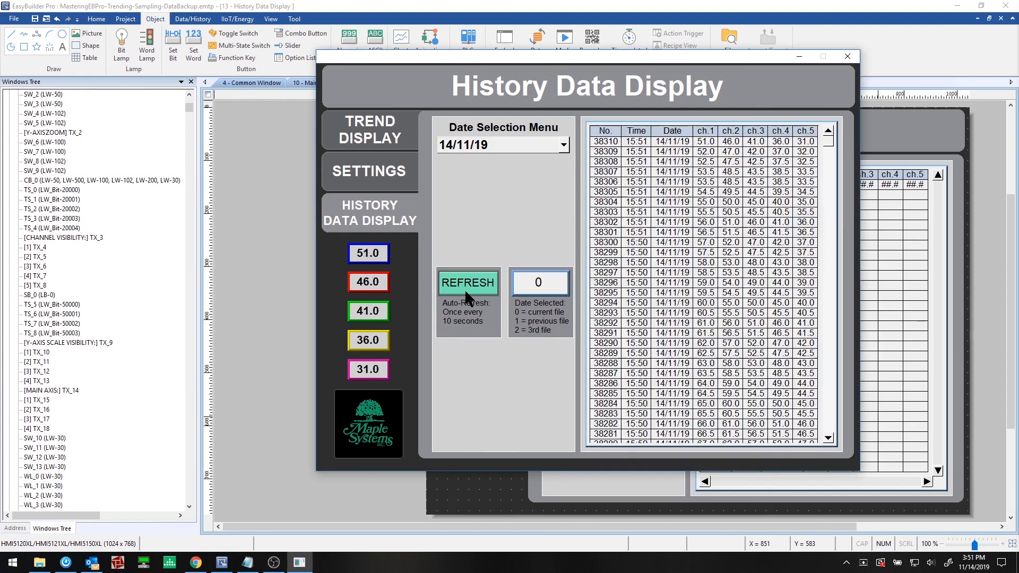
click(465, 291)
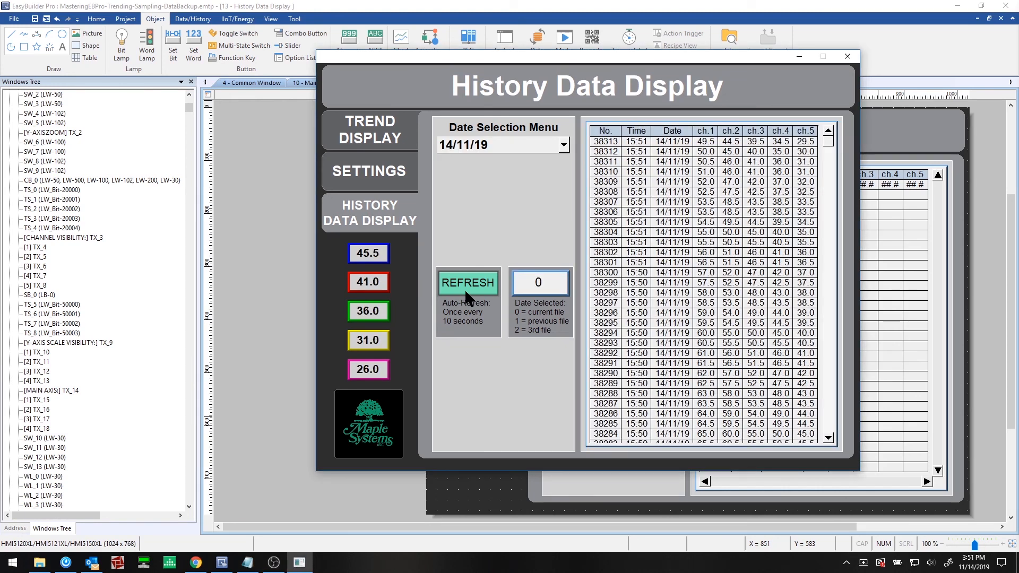
click(464, 287)
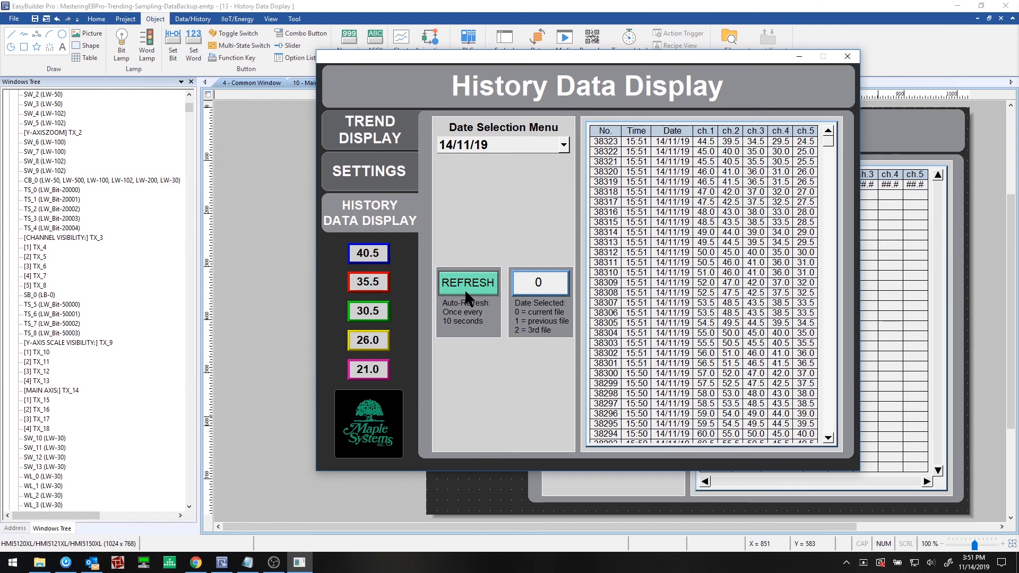
click(464, 288)
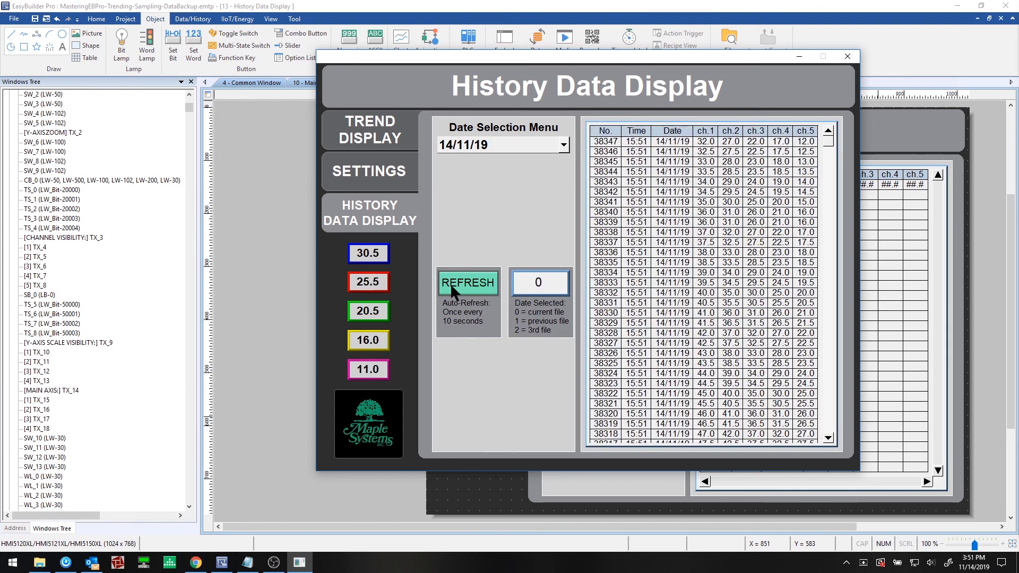
click(468, 287)
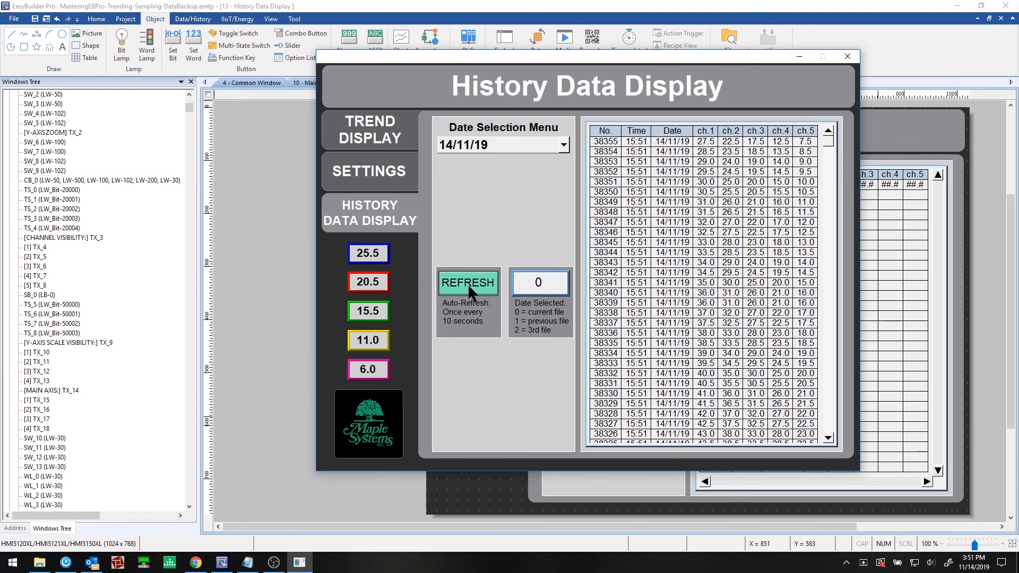
click(467, 283)
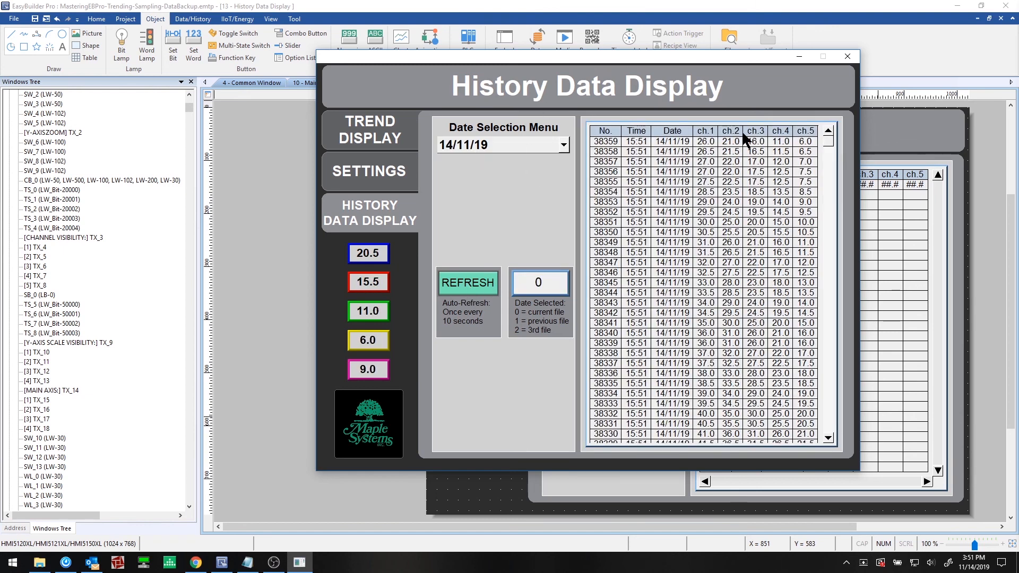
Return to the project and examine which window the REFRESH function key on window 13 changes to.
click(443, 487)
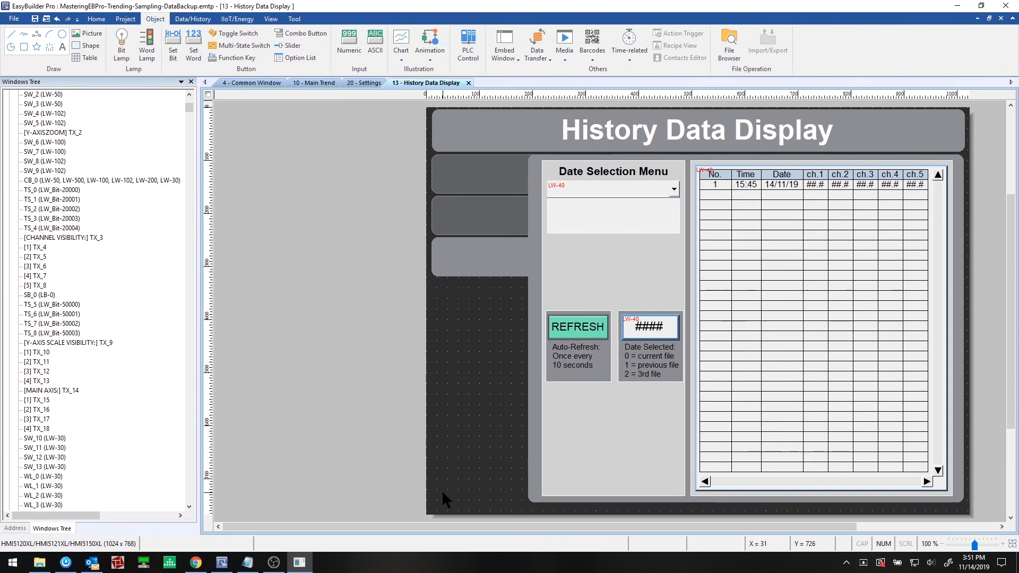
double_click(588, 329)
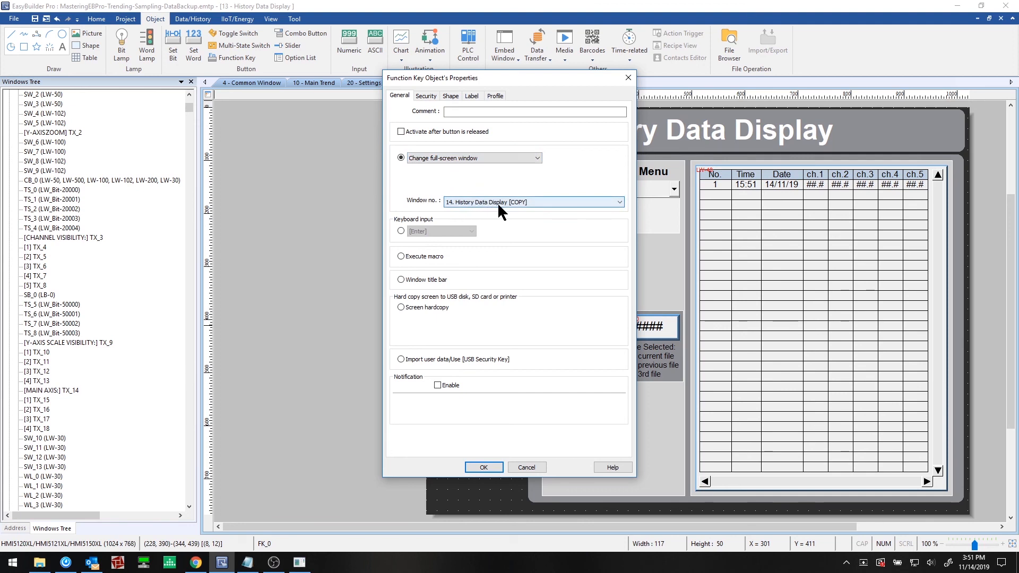
drag(491, 76, 523, 98)
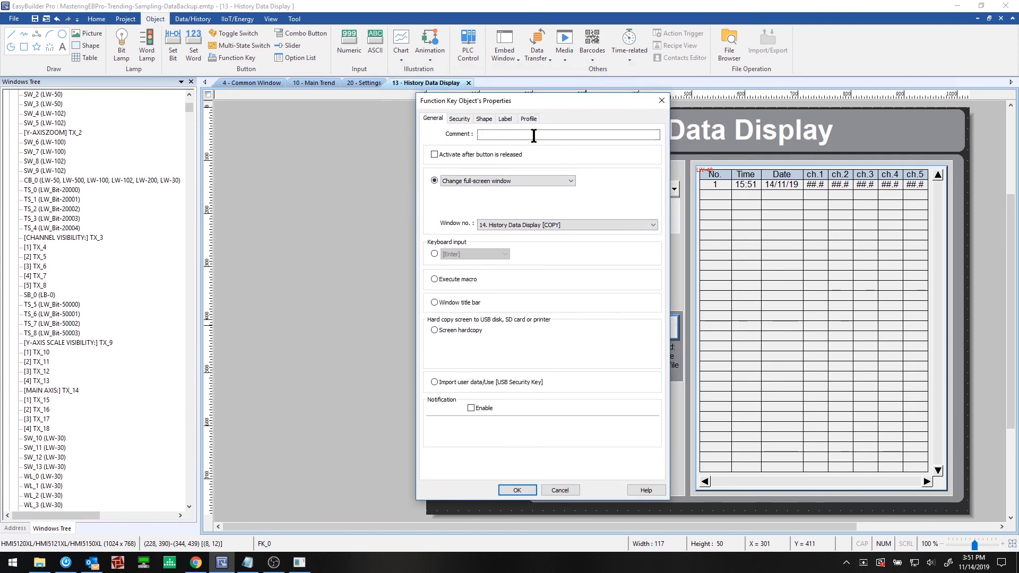
click(560, 490)
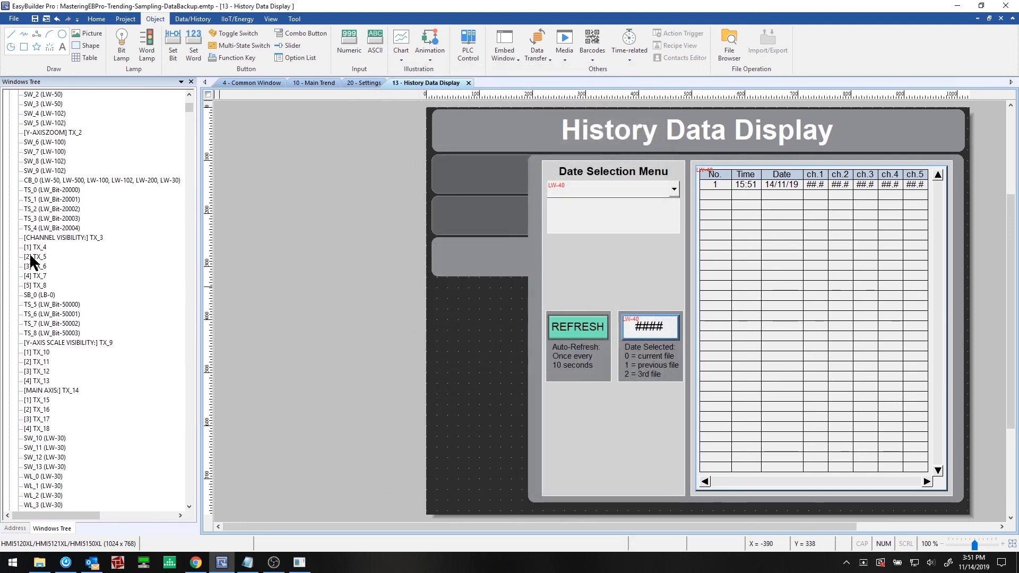
Open window 14 History Data Display [COPY] for viewing.
scroll(100, 237, up, 8)
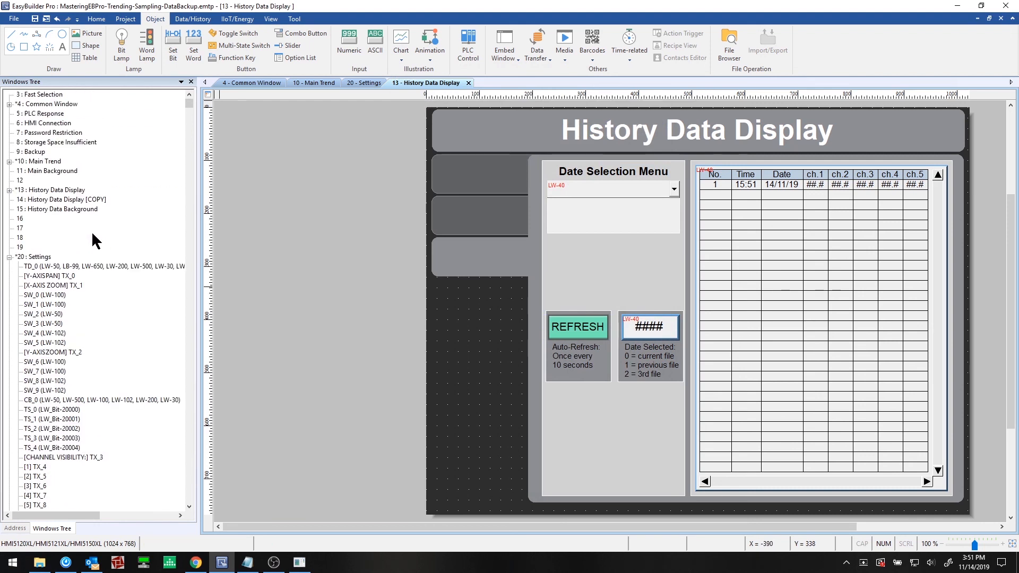
double_click(59, 199)
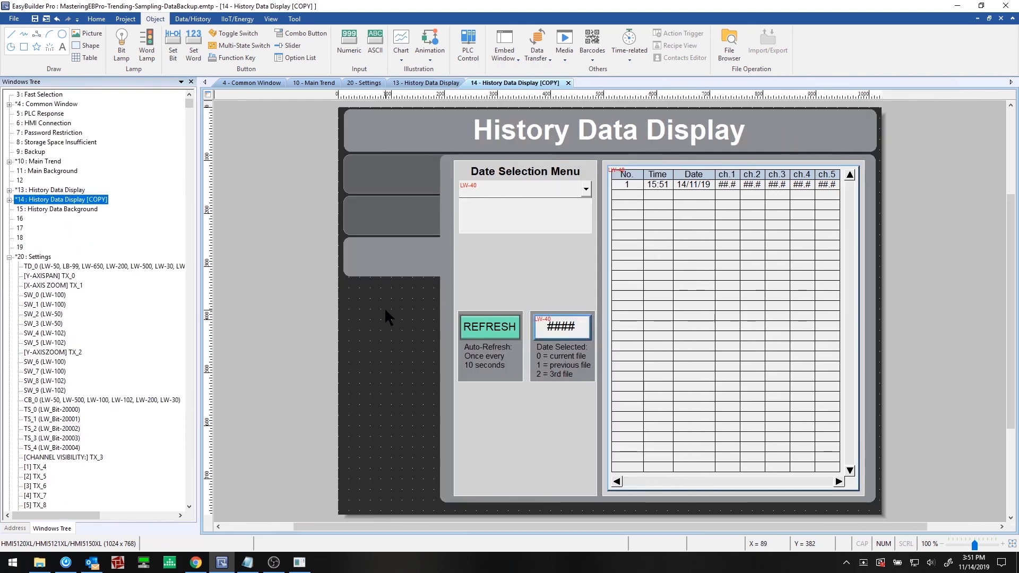